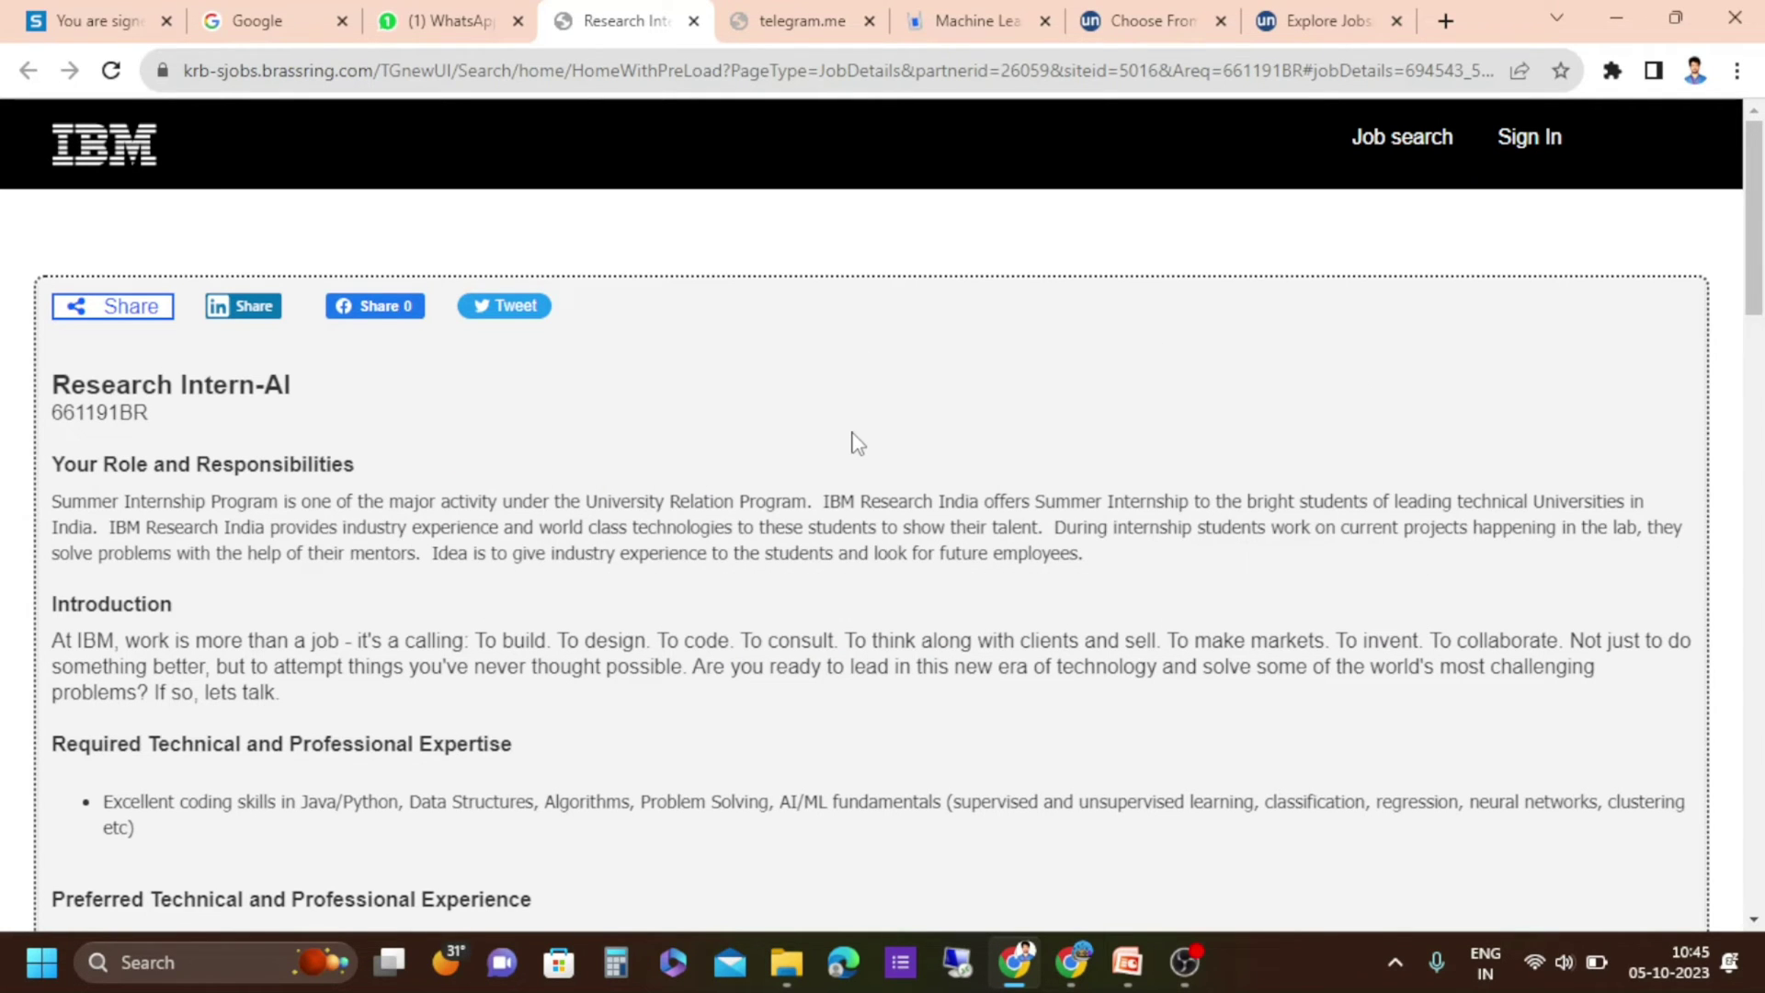
pyautogui.scroll(-2, 852, 441)
pyautogui.scroll(-3, 853, 442)
pyautogui.scroll(-3, 852, 441)
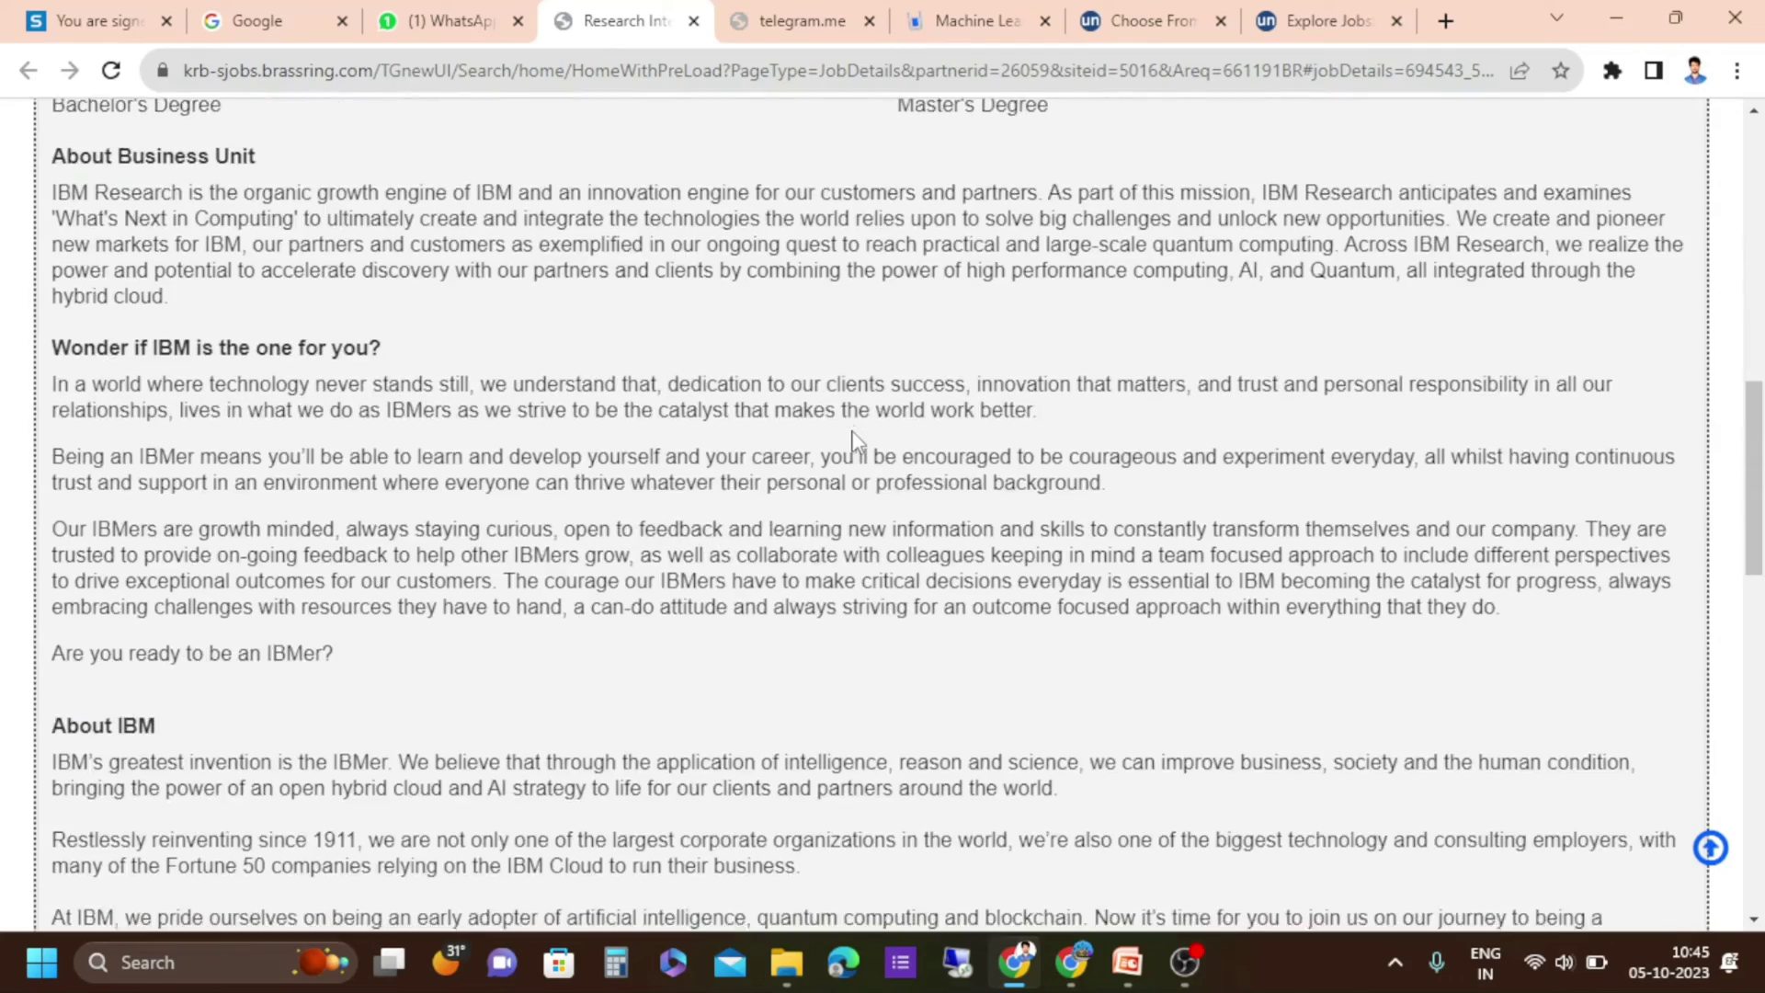
pyautogui.scroll(-5, 853, 442)
pyautogui.scroll(-5, 853, 441)
pyautogui.scroll(-2, 853, 435)
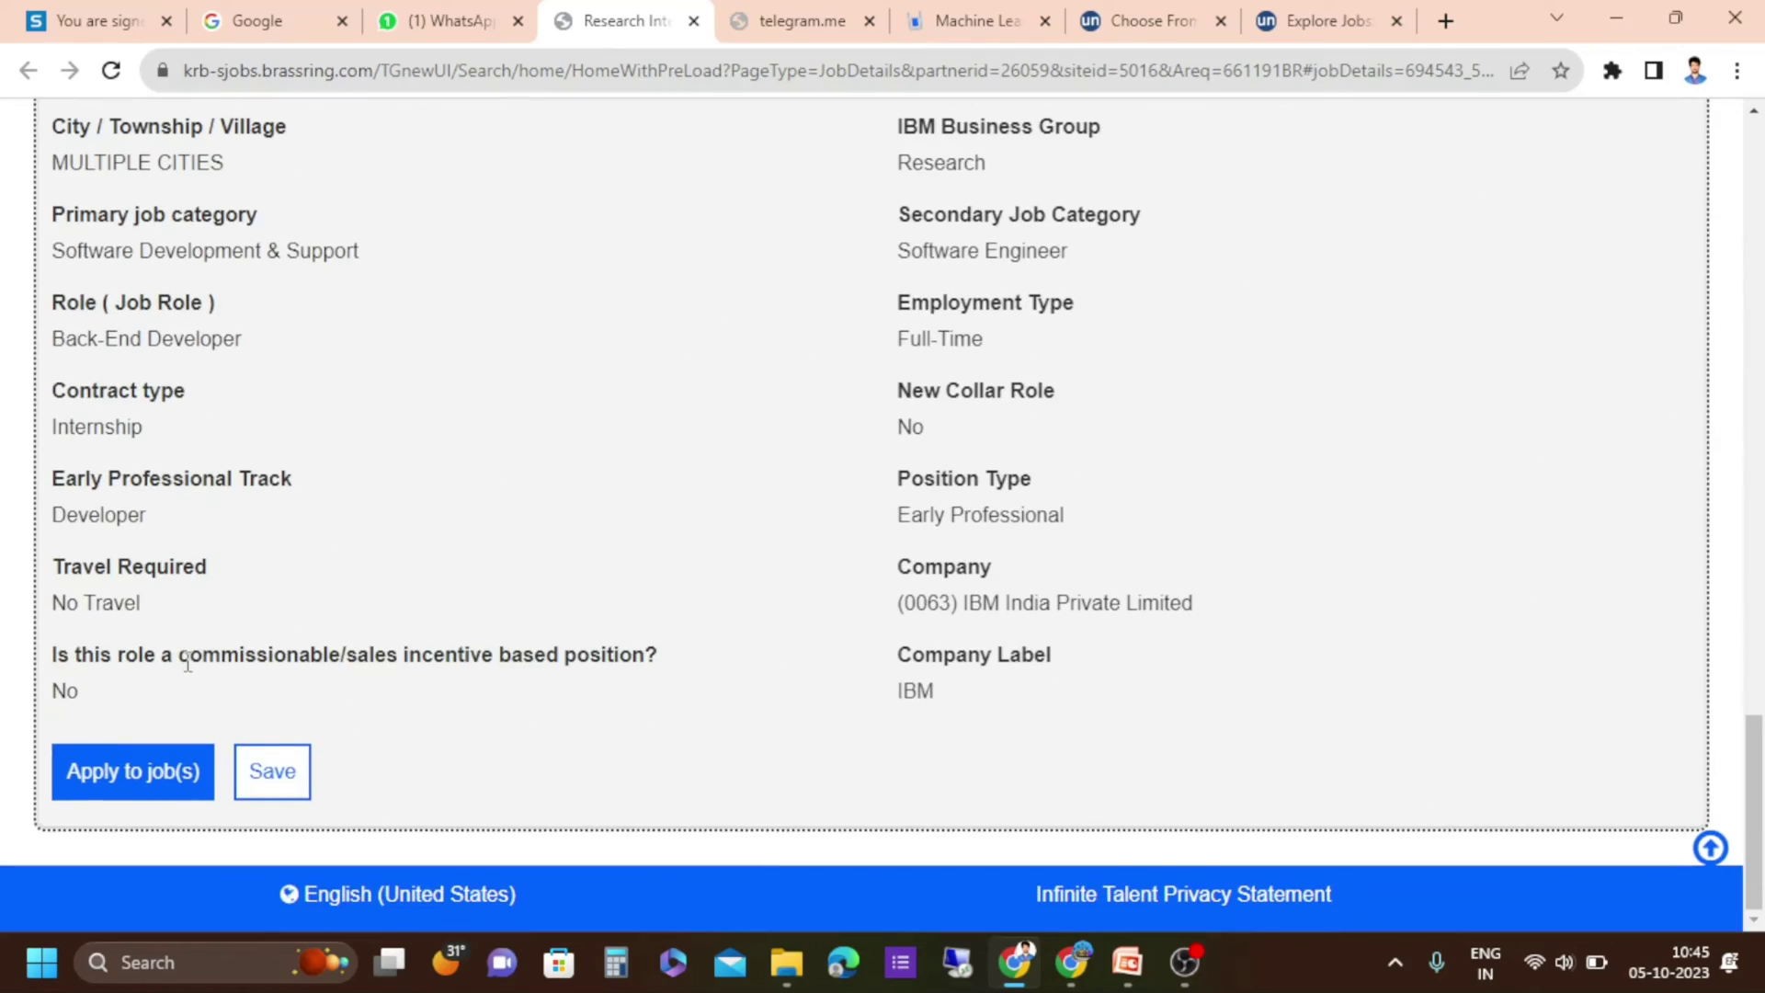
# Step: Start applying for the Research Intern-AI job so the sign-in options appear
pyautogui.click(161, 781)
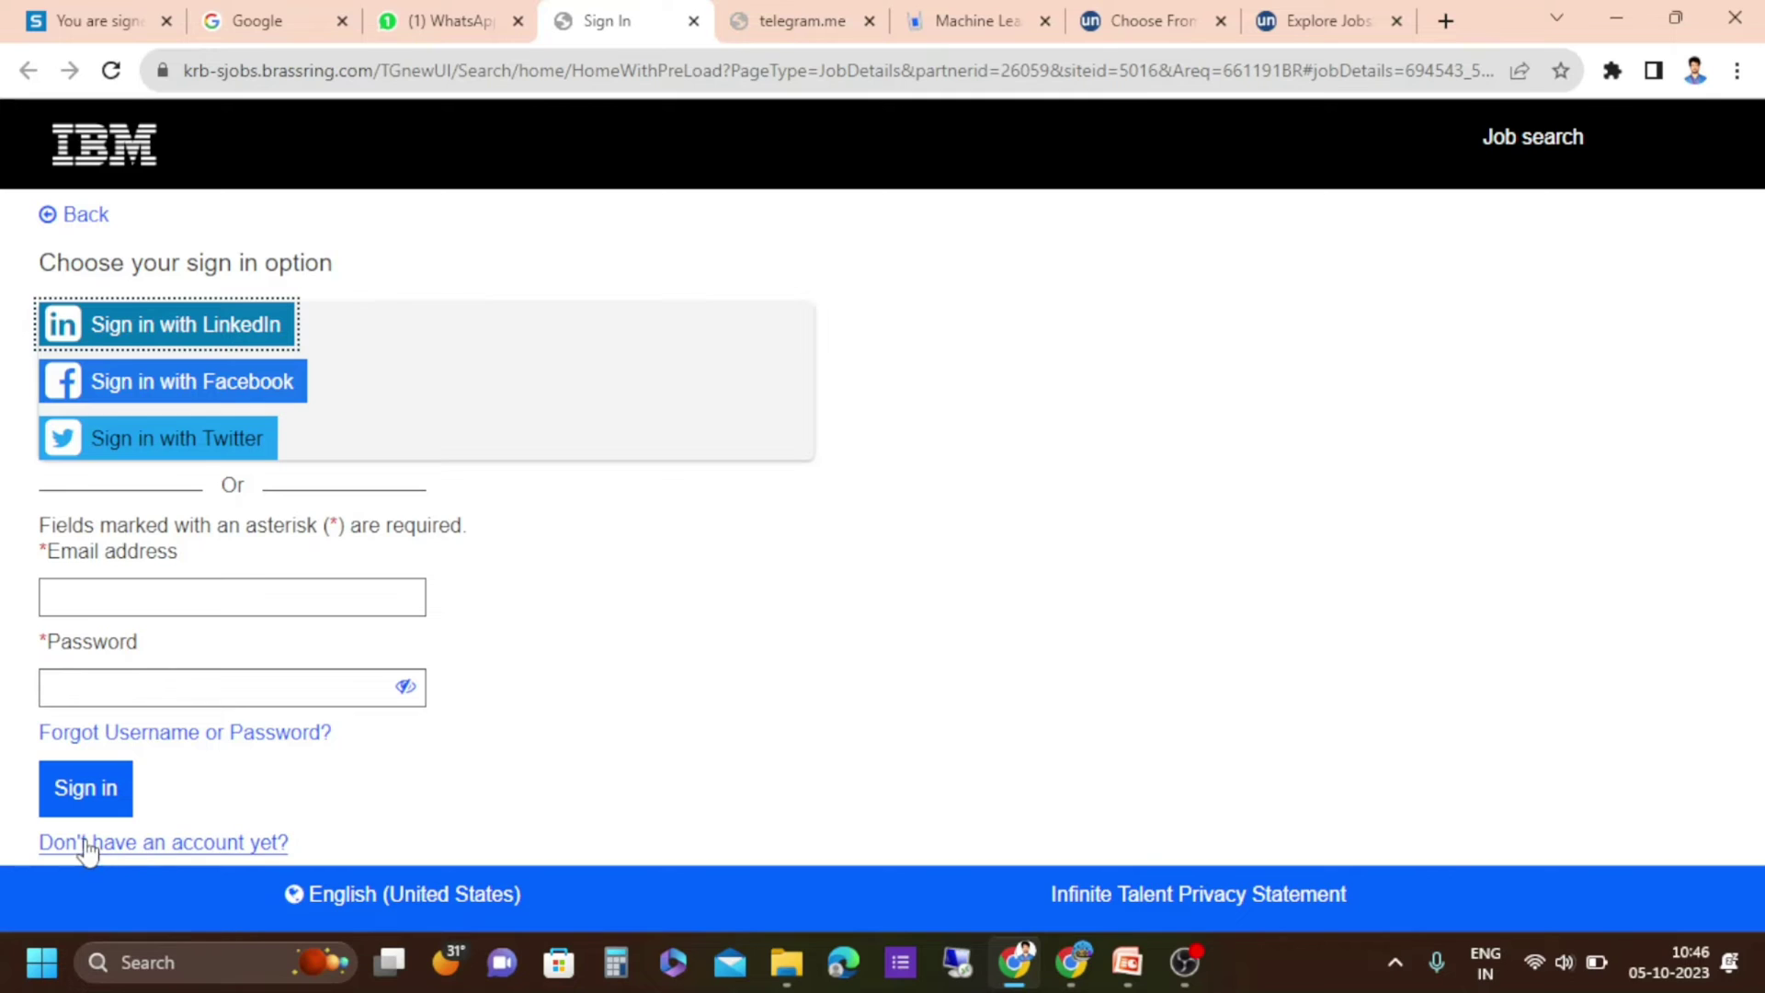
# Step: Choose to create a new account and agree to the IBM Talent Acquisition Privacy Notice
pyautogui.click(175, 851)
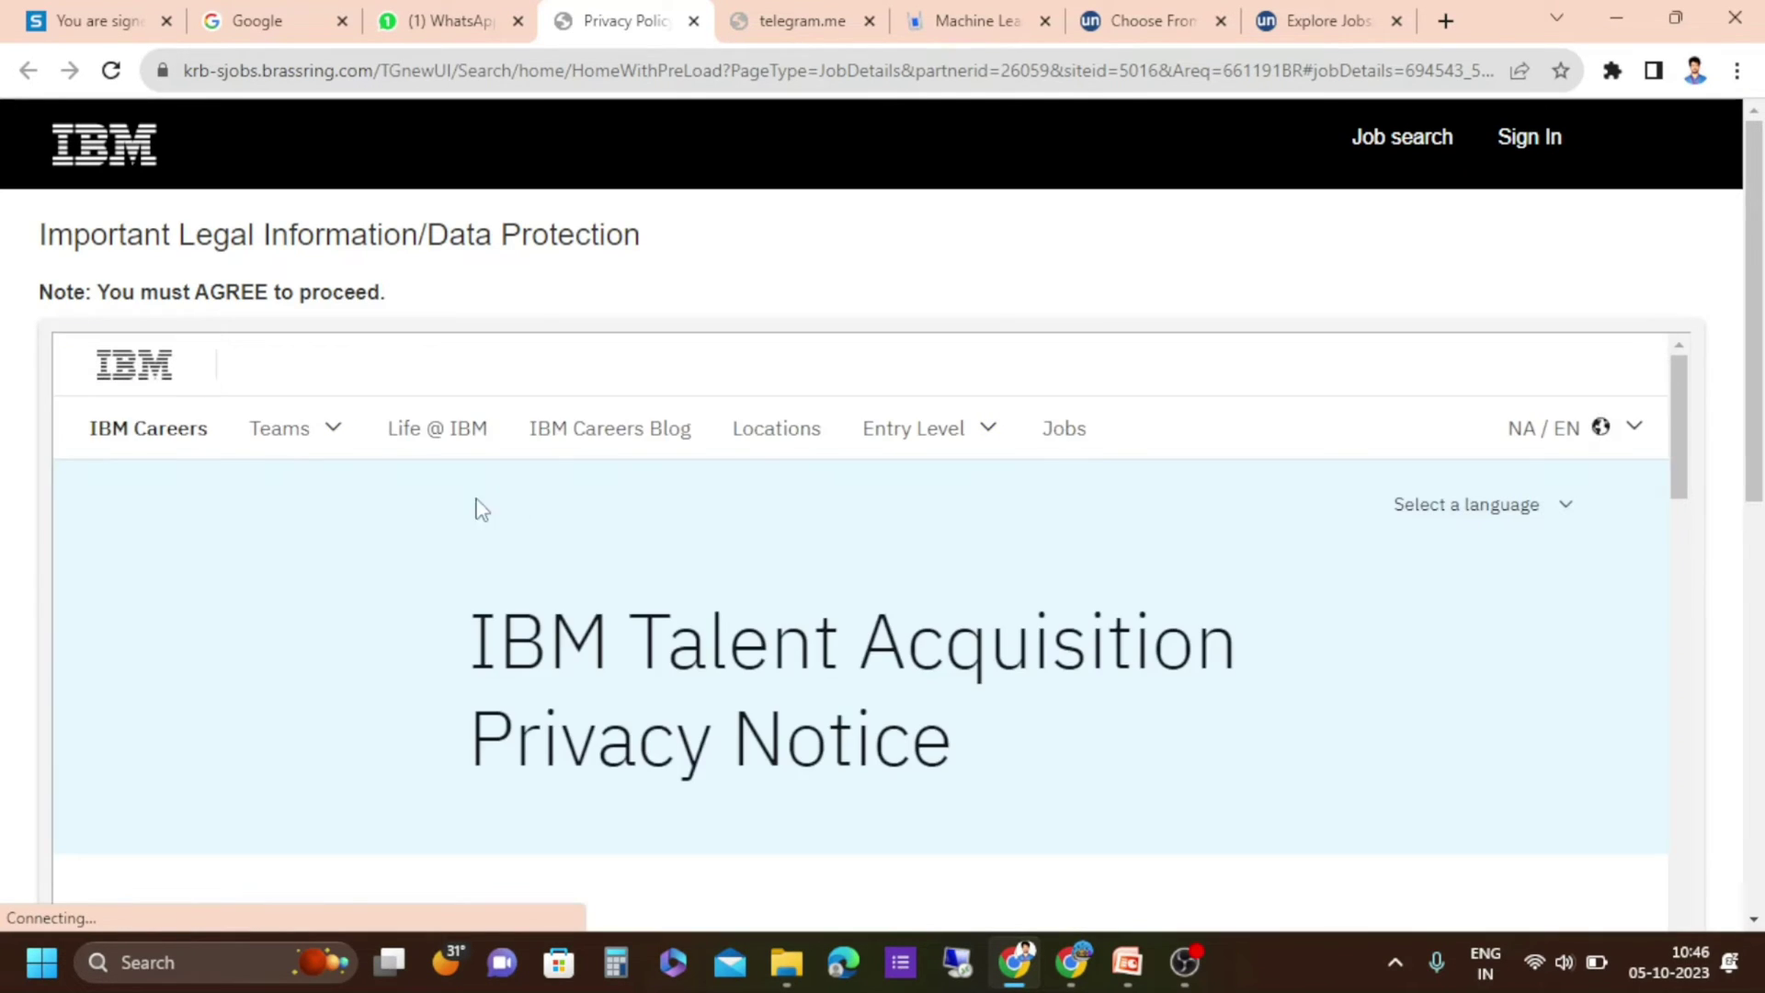
pyautogui.scroll(-5, 758, 676)
pyautogui.scroll(-5, 758, 676)
pyautogui.scroll(-5, 757, 675)
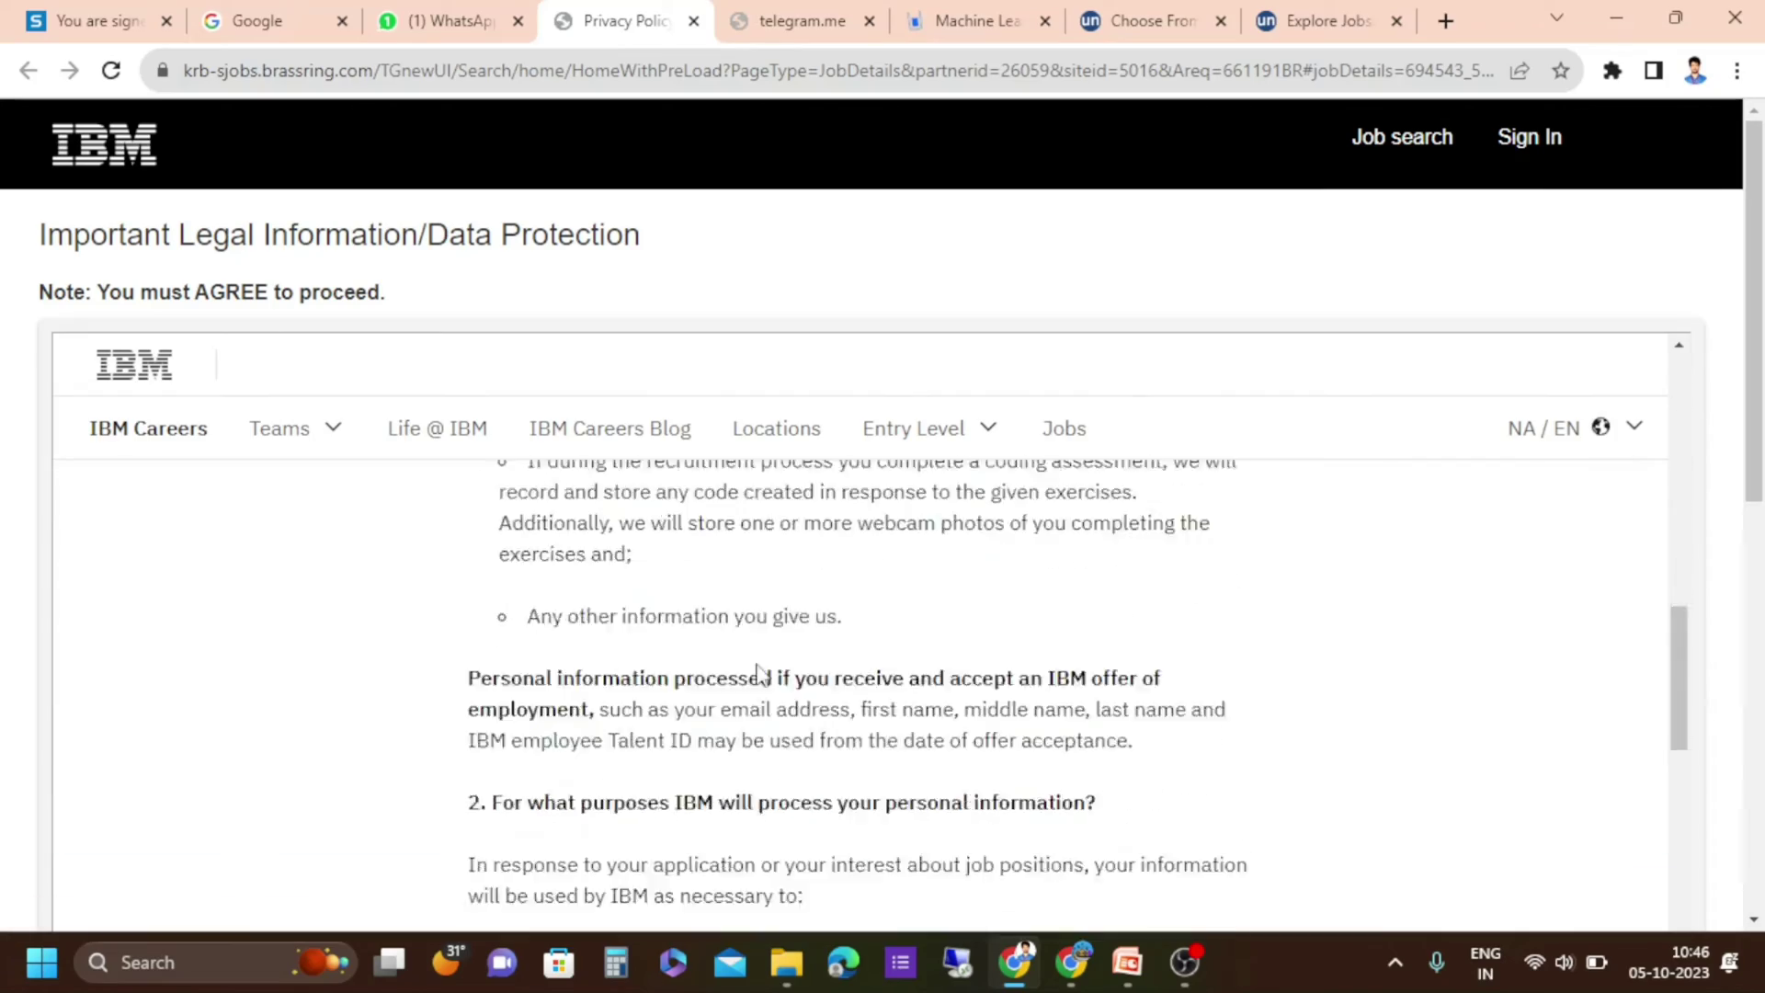
pyautogui.scroll(-5, 757, 675)
pyautogui.scroll(-5, 757, 677)
pyautogui.scroll(-5, 758, 677)
pyautogui.scroll(-5, 758, 656)
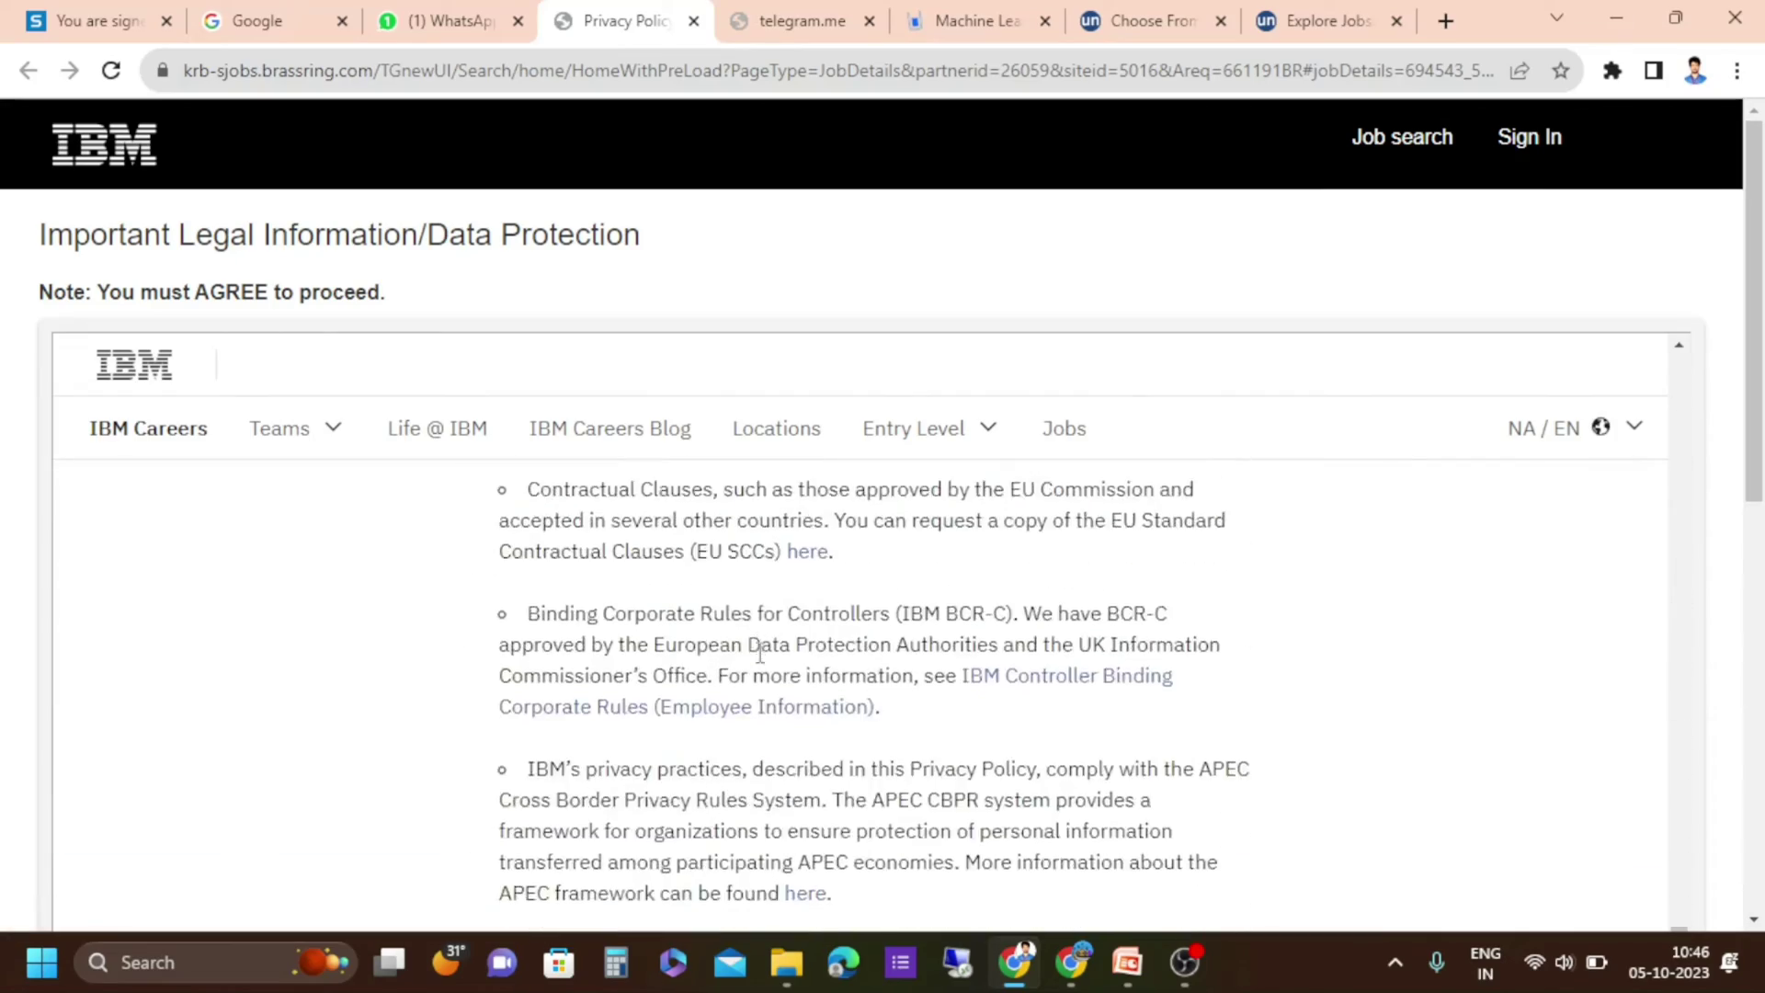
pyautogui.scroll(-5, 756, 657)
pyautogui.scroll(-5, 756, 656)
pyautogui.scroll(-5, 759, 654)
pyautogui.scroll(-5, 768, 649)
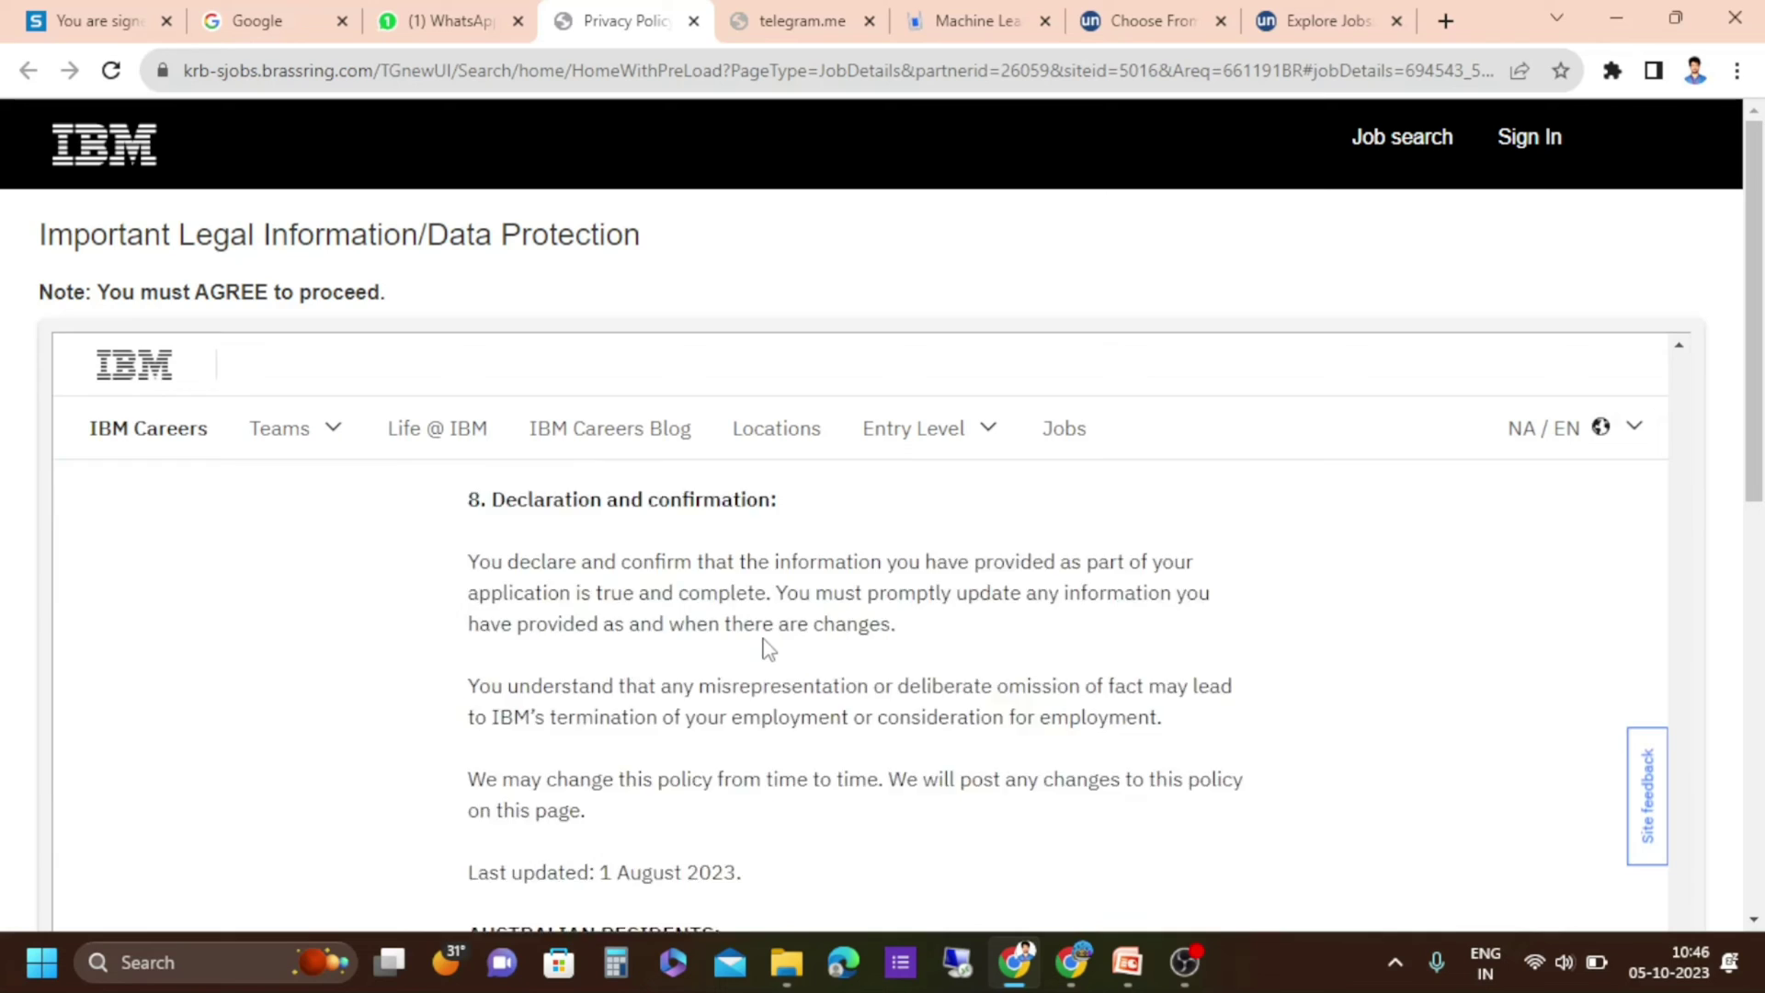
pyautogui.scroll(-5, 768, 648)
pyautogui.scroll(-5, 768, 648)
pyautogui.scroll(-5, 767, 648)
pyautogui.scroll(-5, 768, 648)
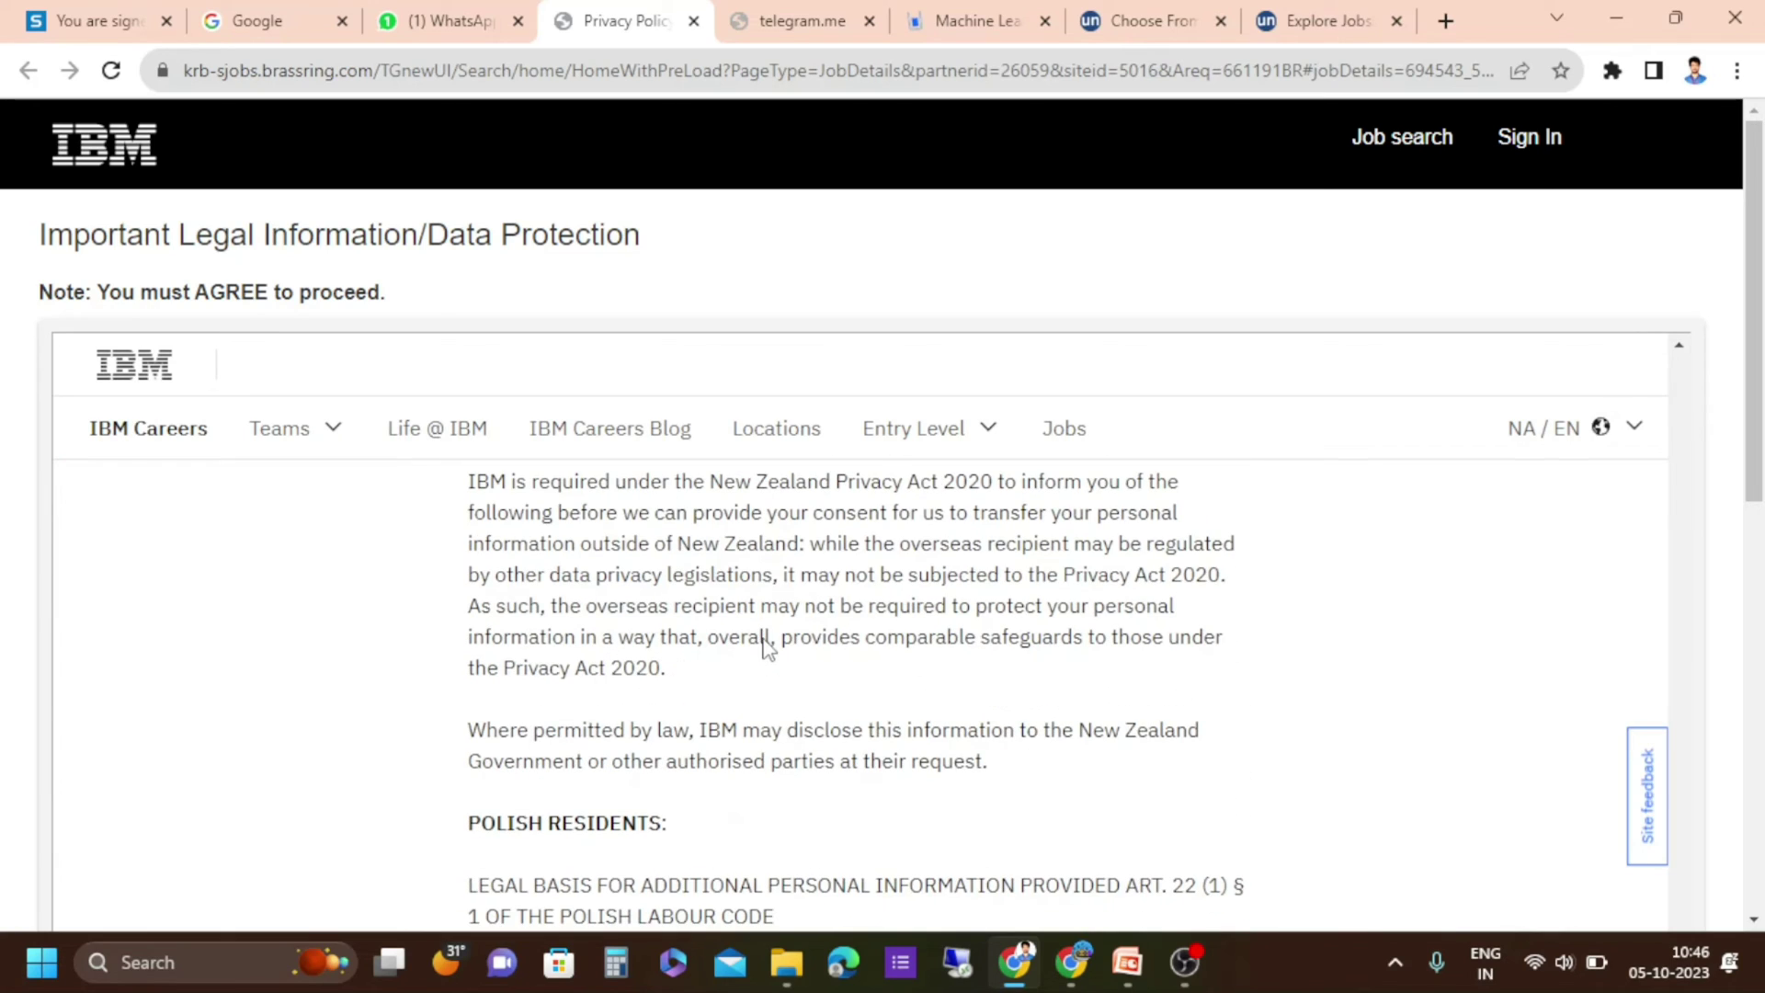
pyautogui.scroll(-5, 1111, 717)
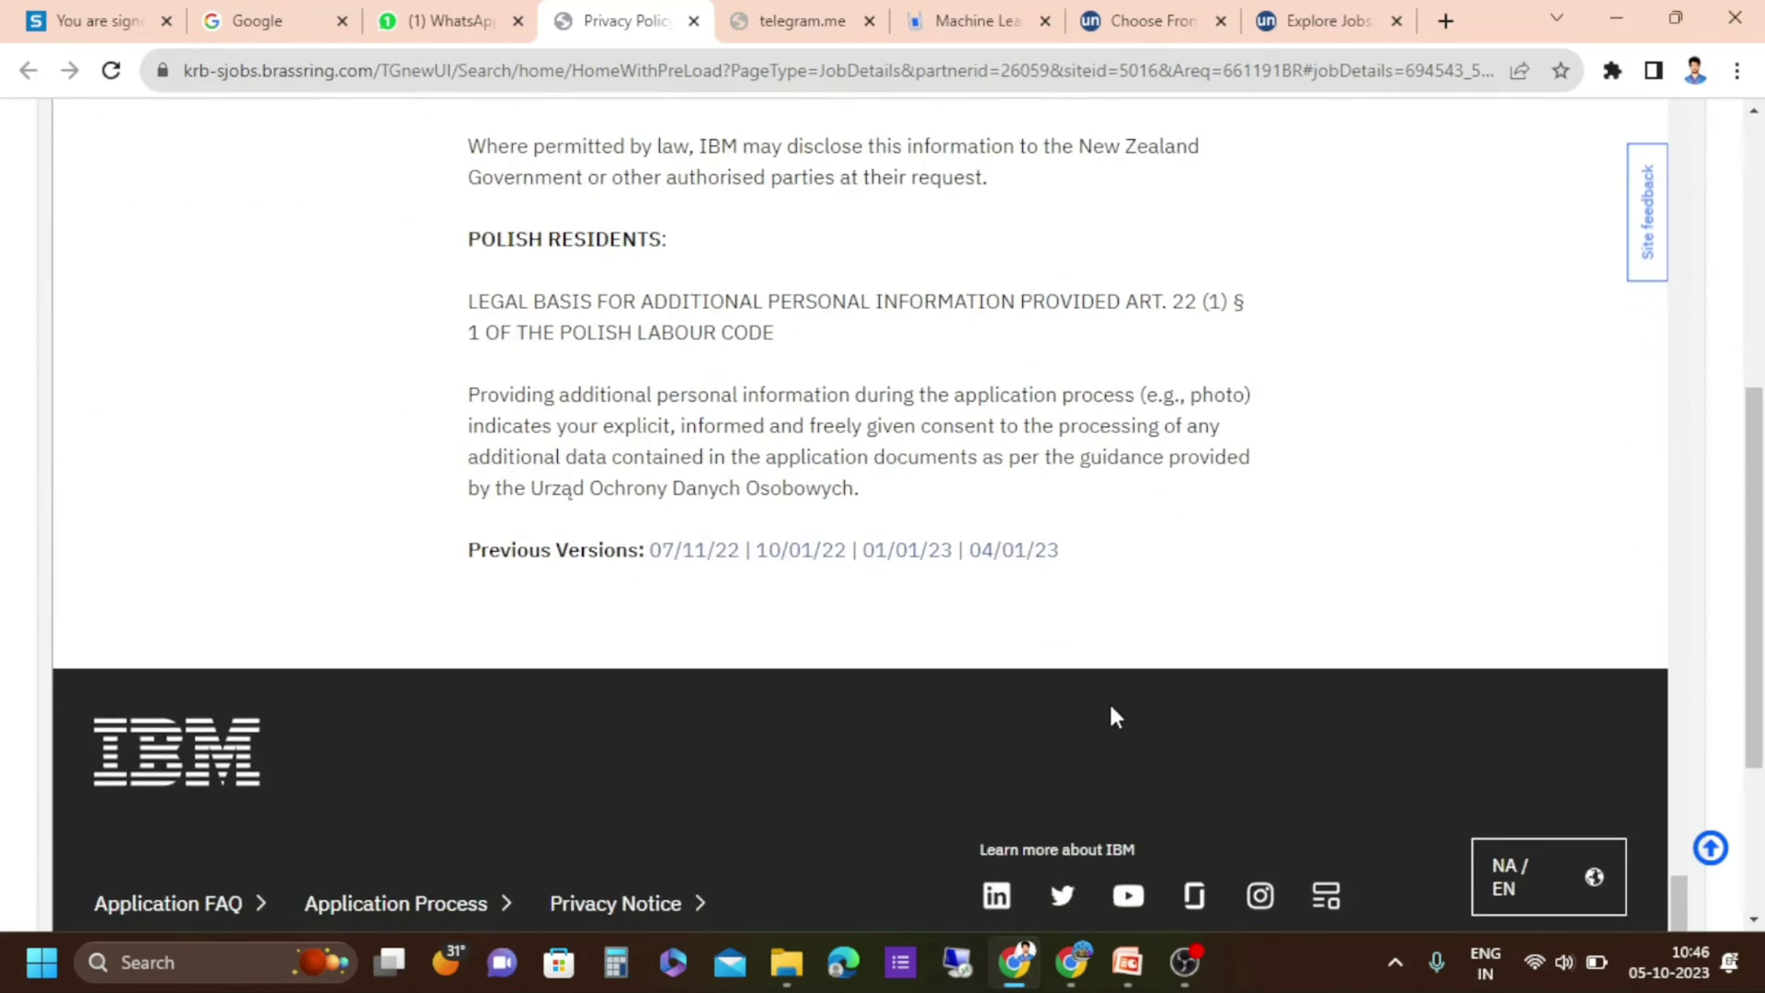
pyautogui.scroll(-3, 1111, 717)
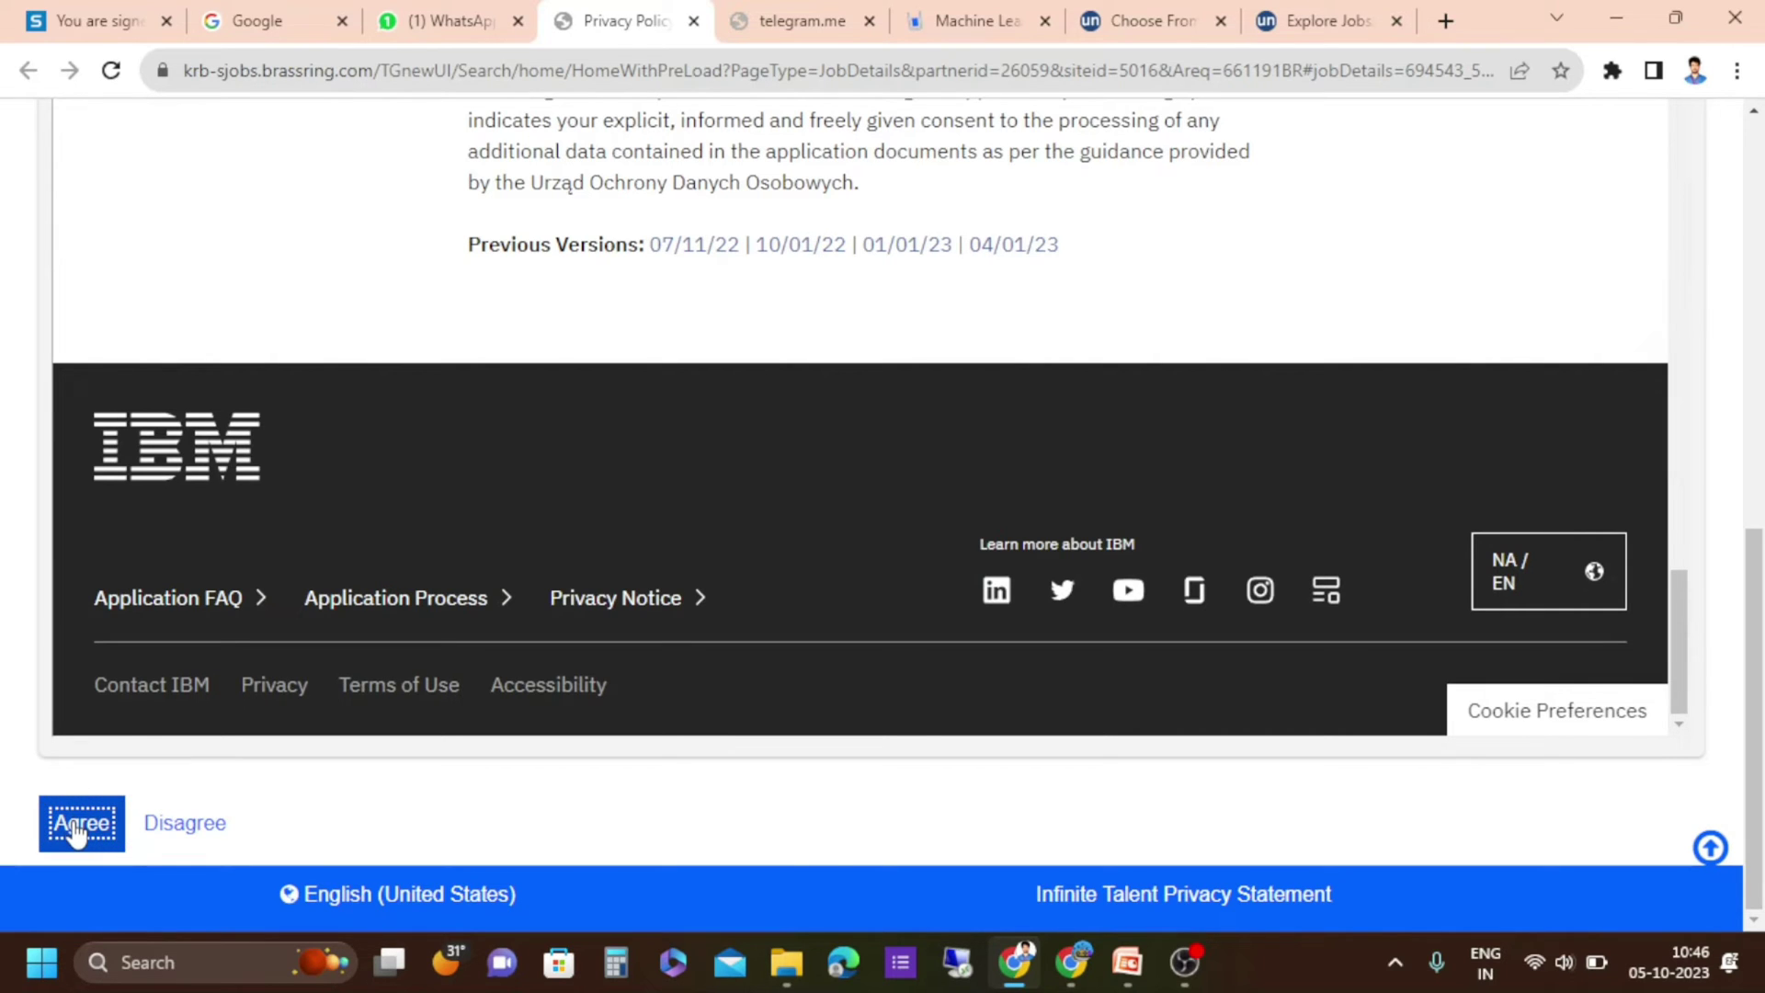
pyautogui.click(79, 828)
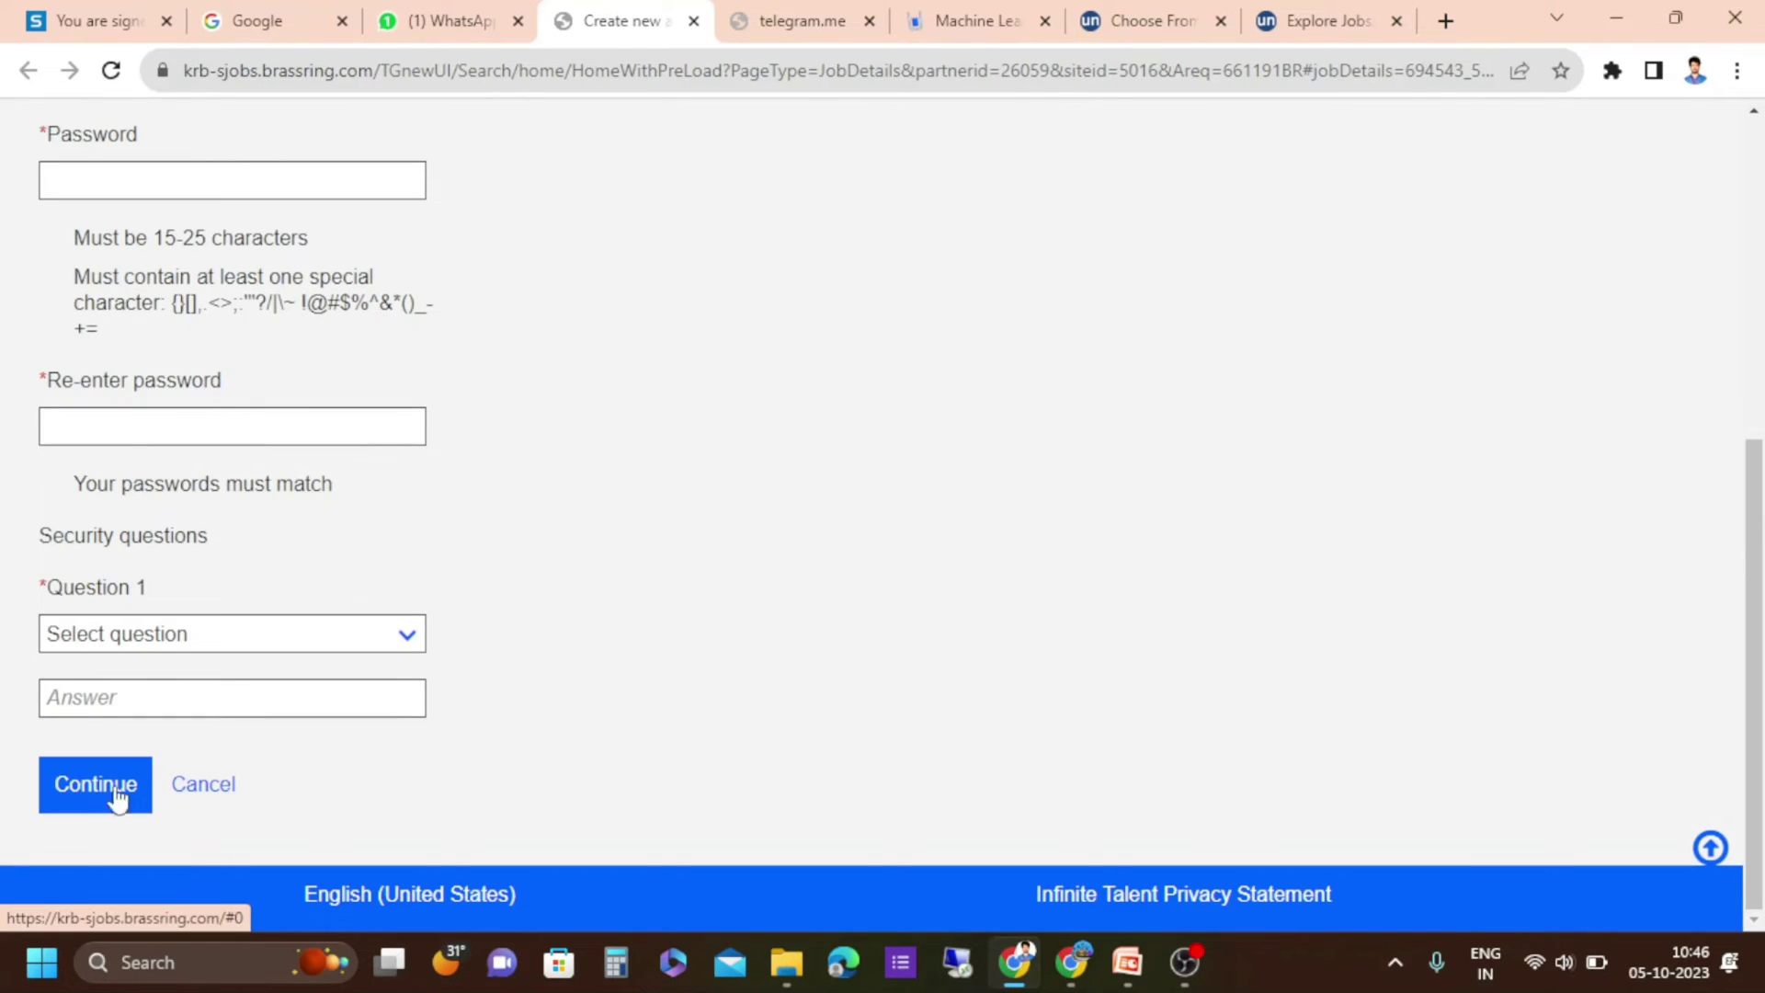
pyautogui.scroll(3, 517, 530)
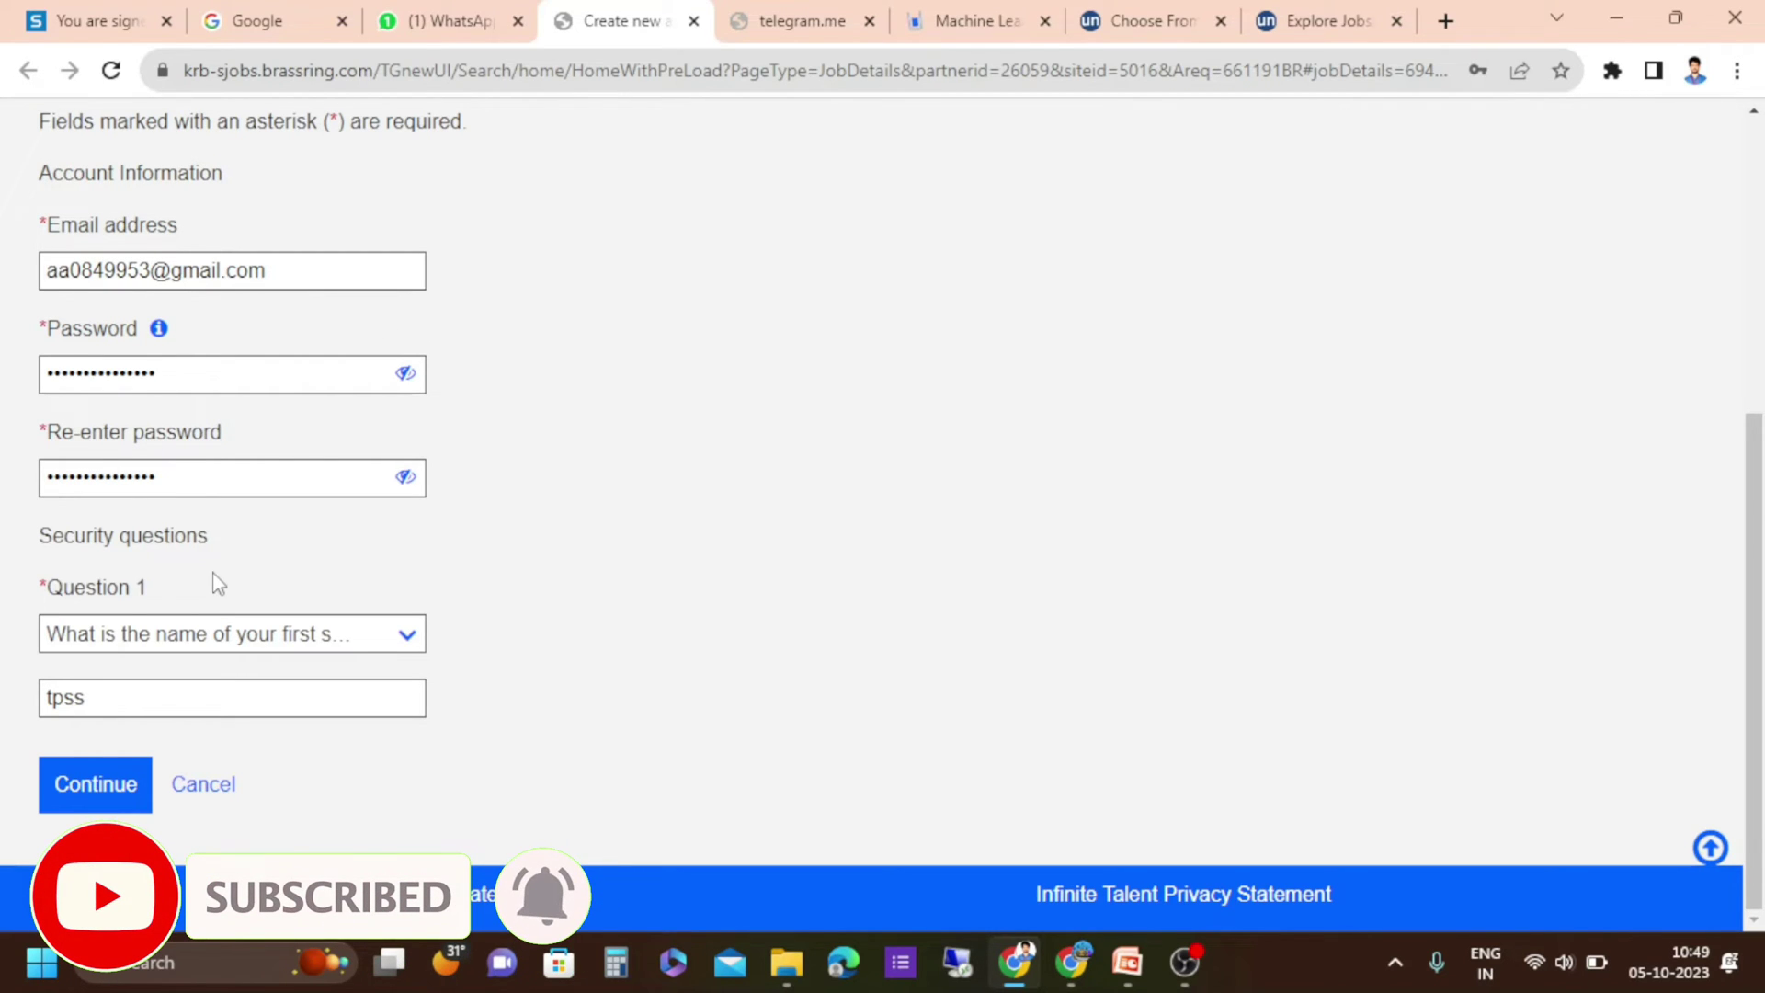
# Step: Keep the first-school security question and continue to create the candidate account
pyautogui.click(217, 631)
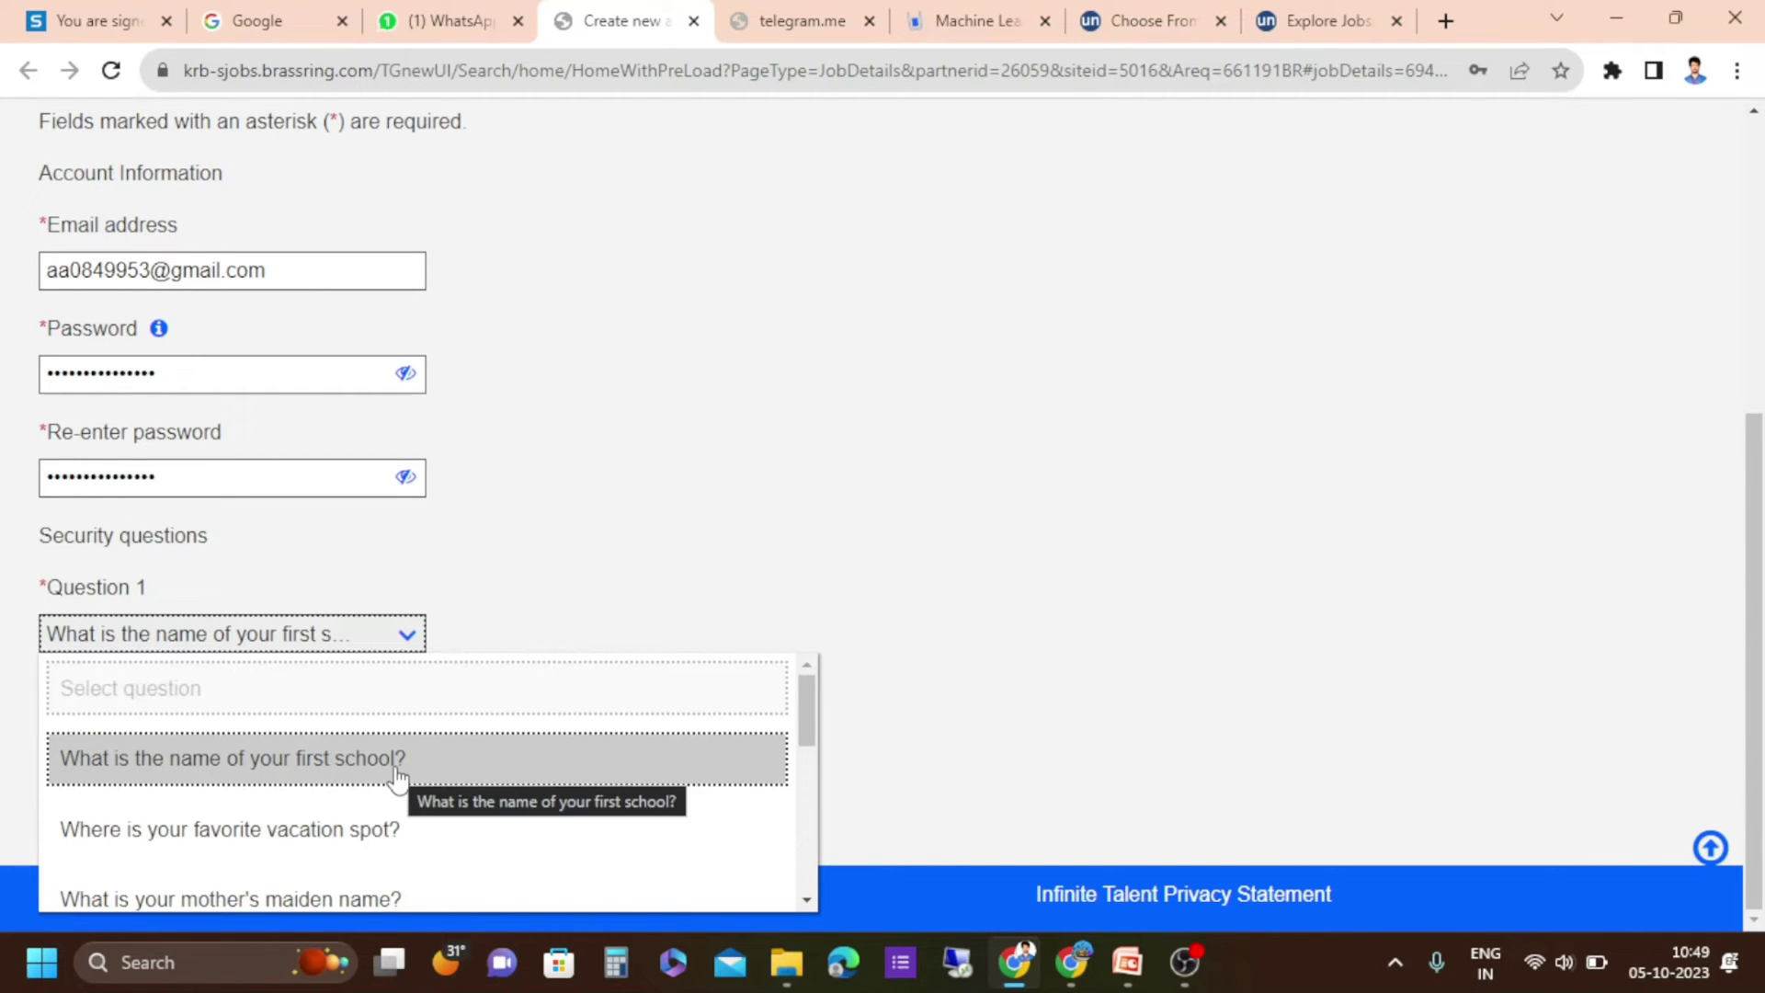
pyautogui.click(396, 776)
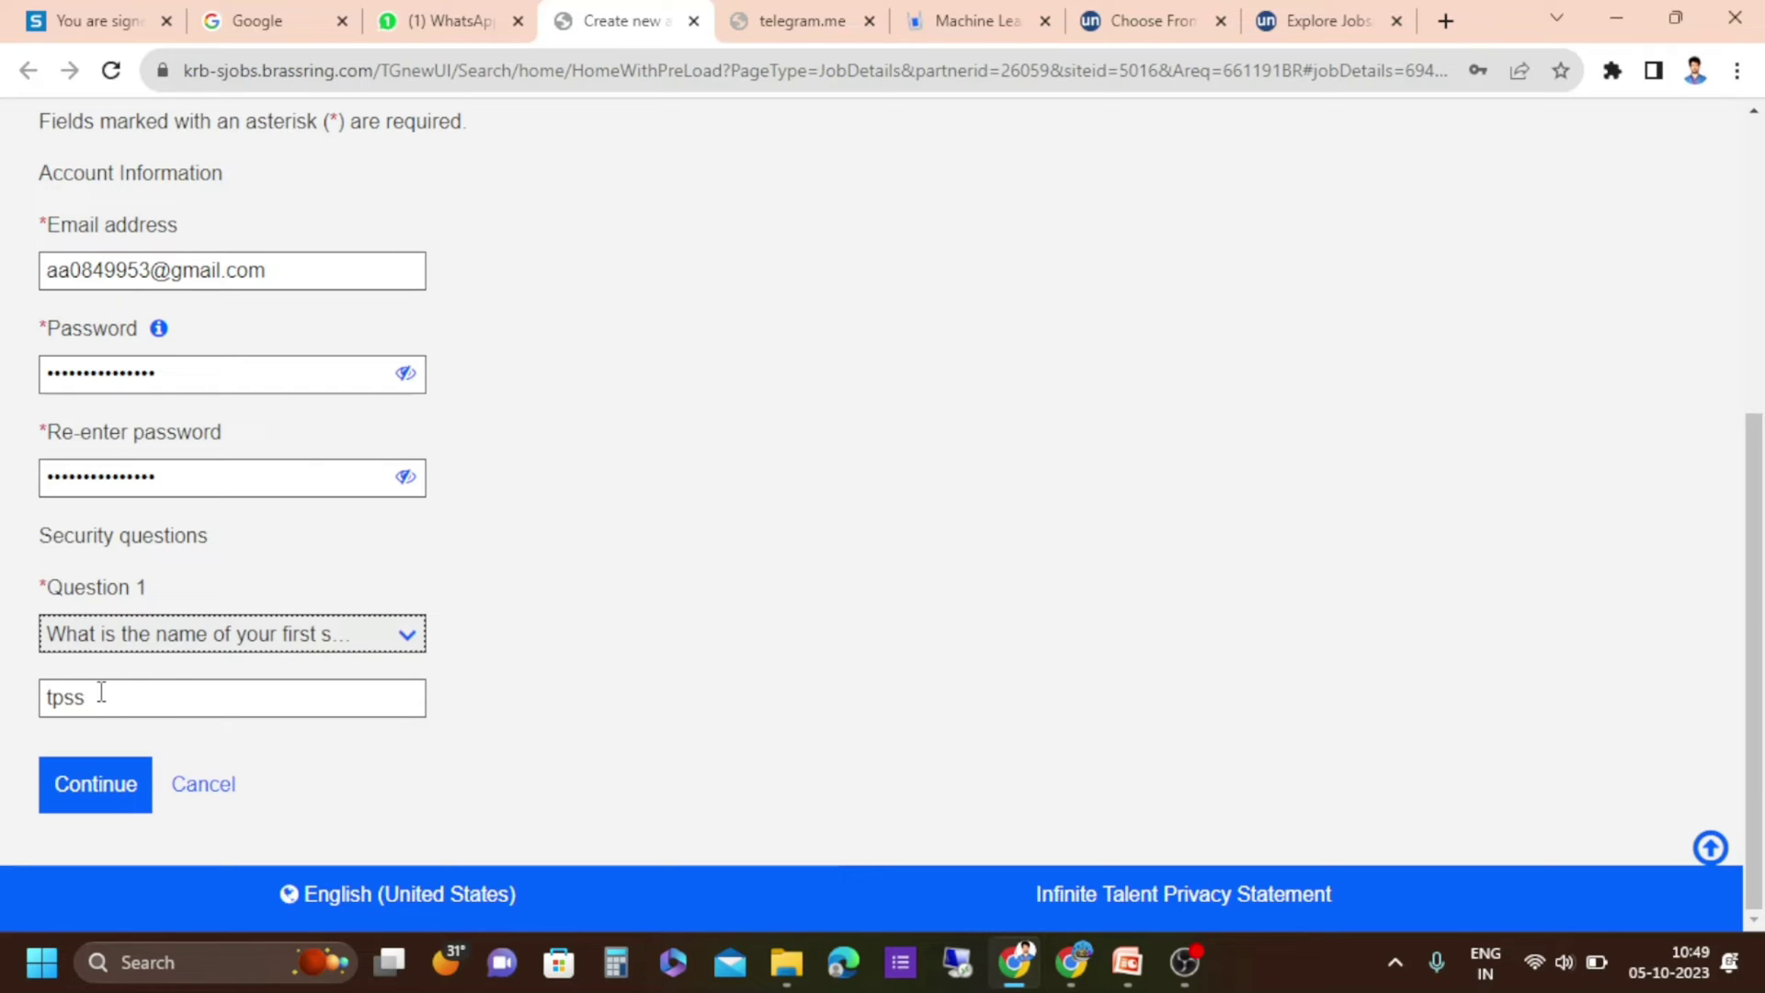
pyautogui.click(104, 804)
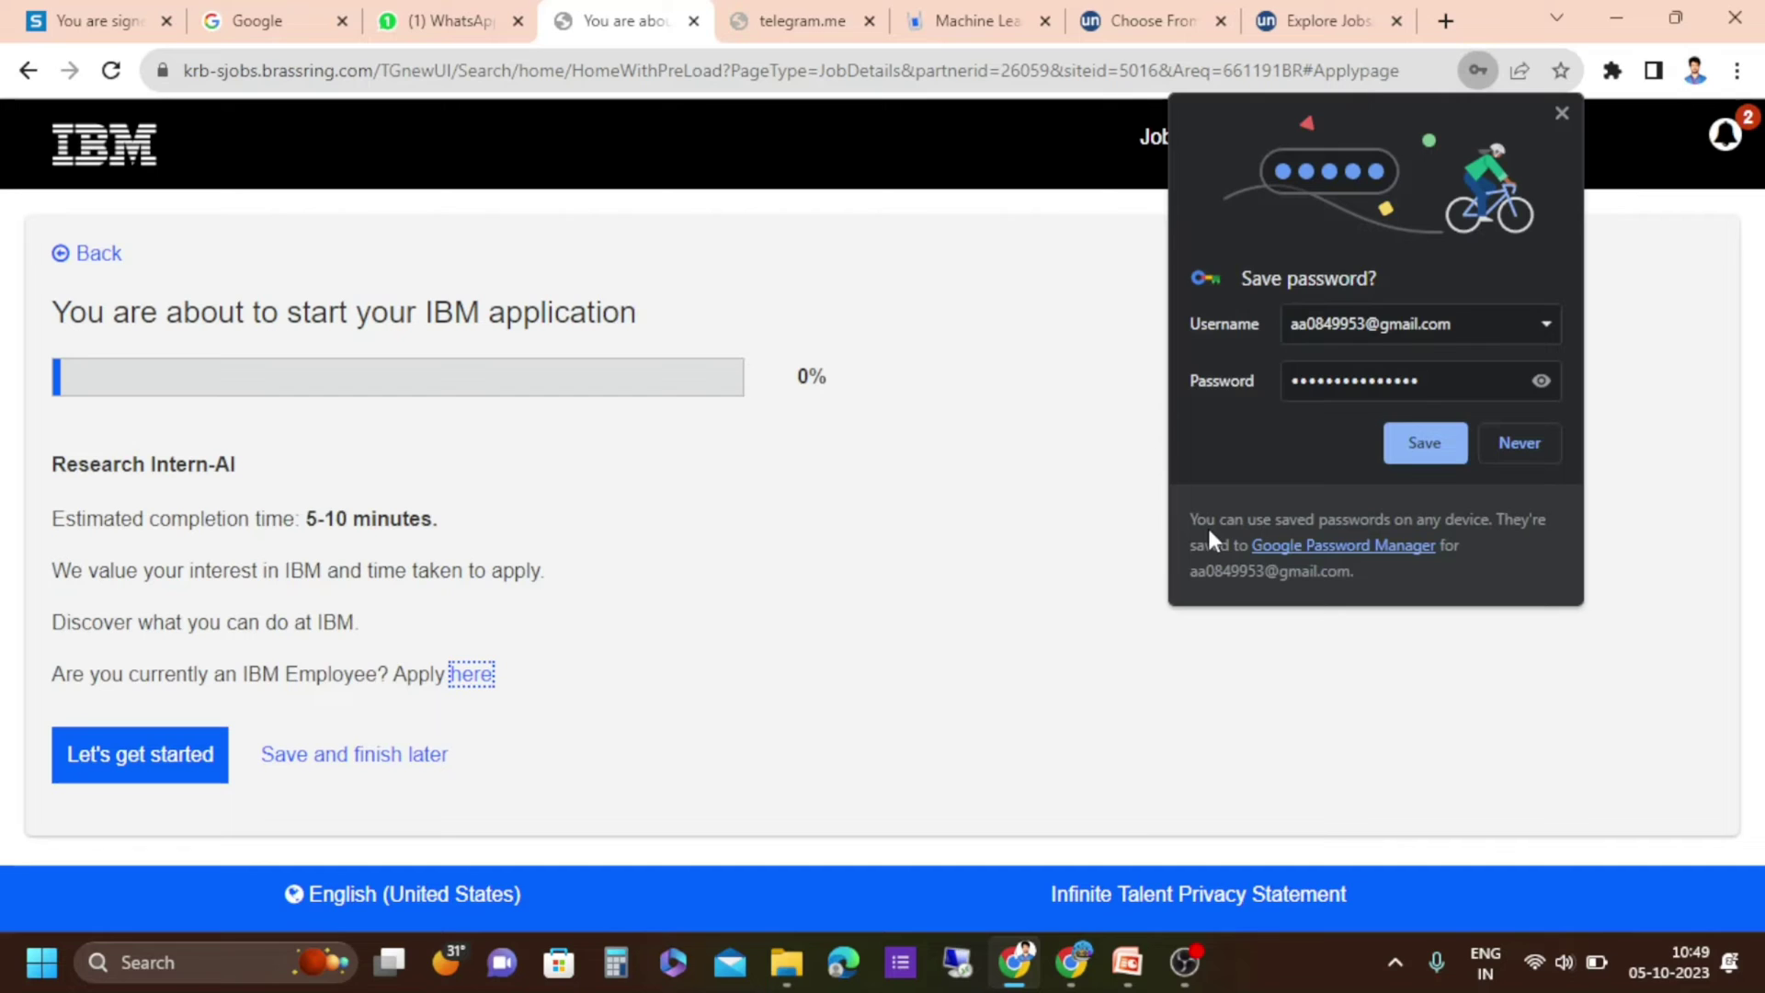
# Step: Save the password in Chrome, start the application and agree to IBM's privacy policy
pyautogui.click(1424, 443)
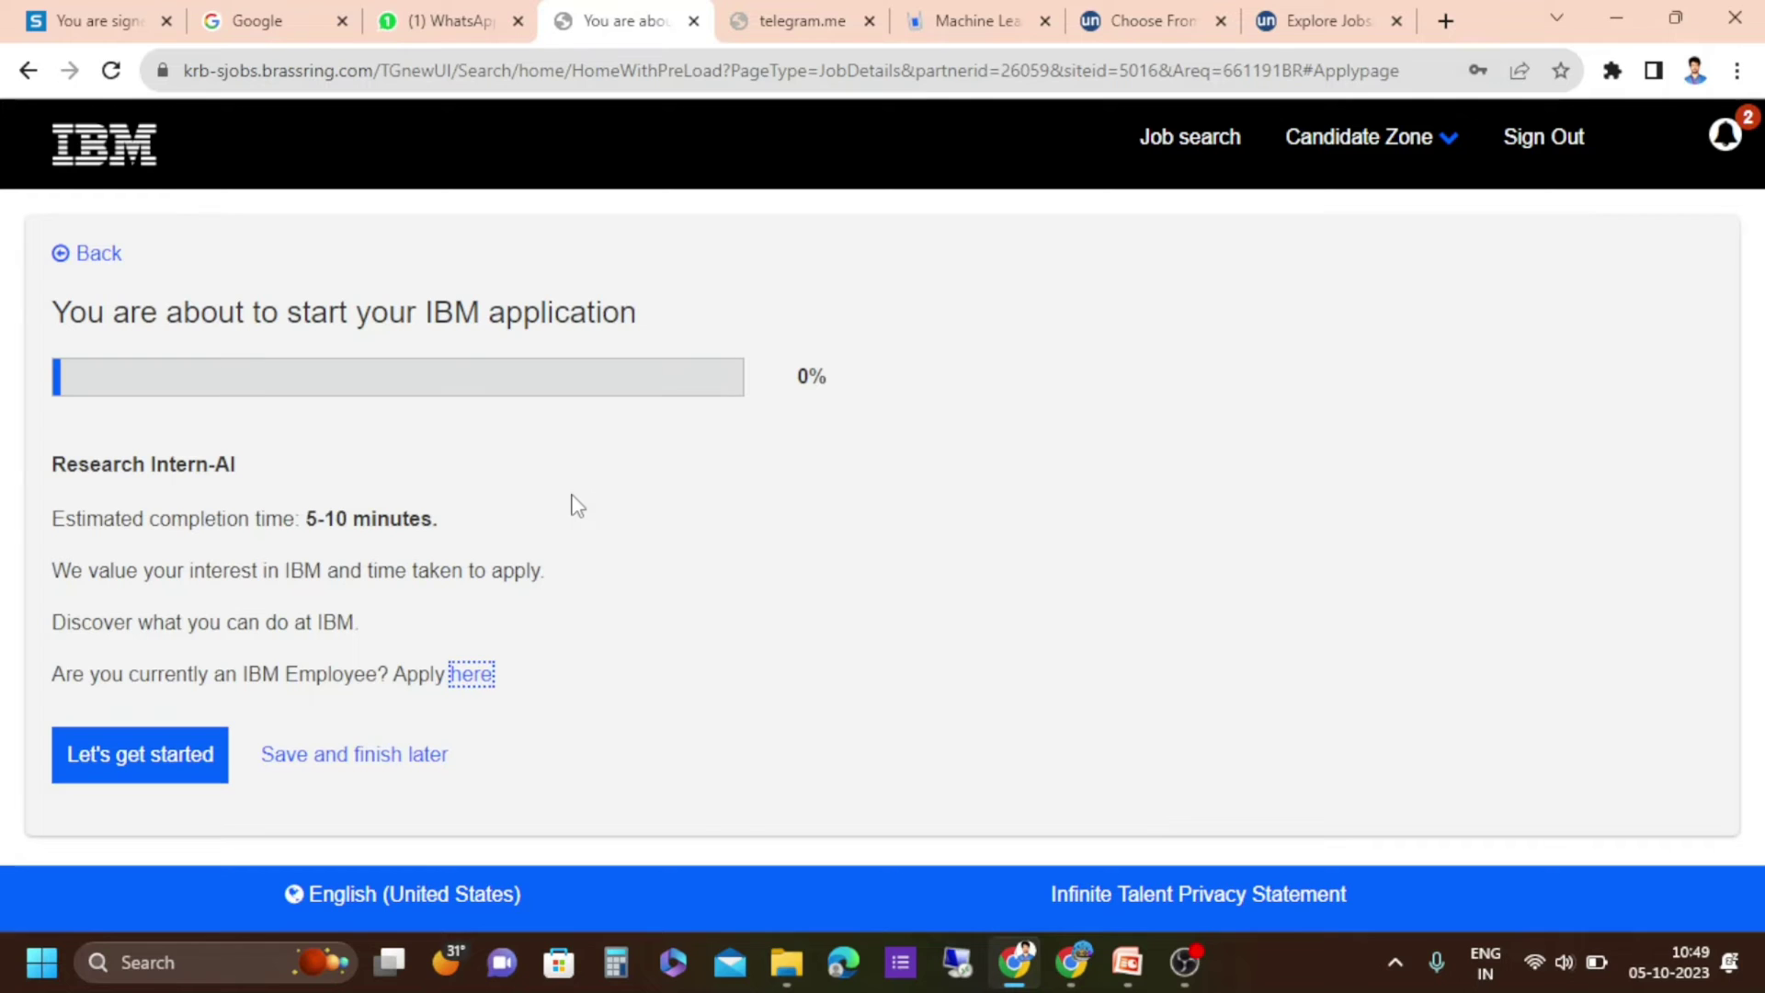
pyautogui.click(139, 773)
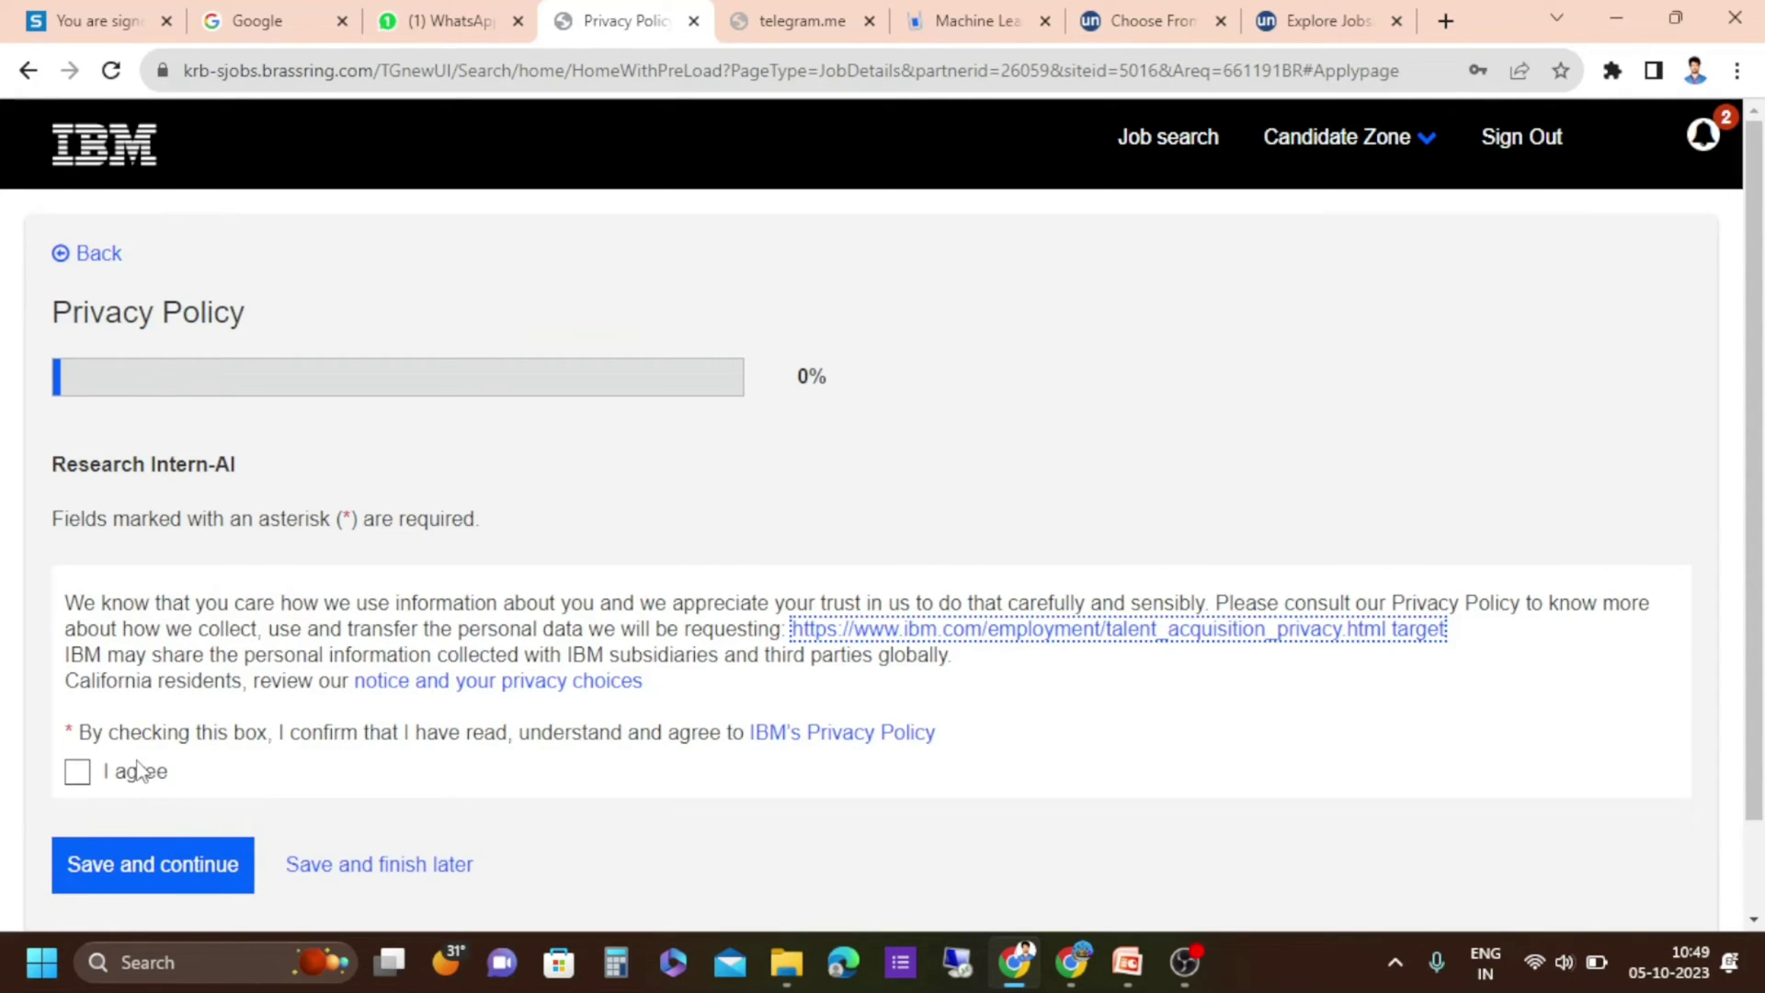
pyautogui.scroll(-2, 269, 717)
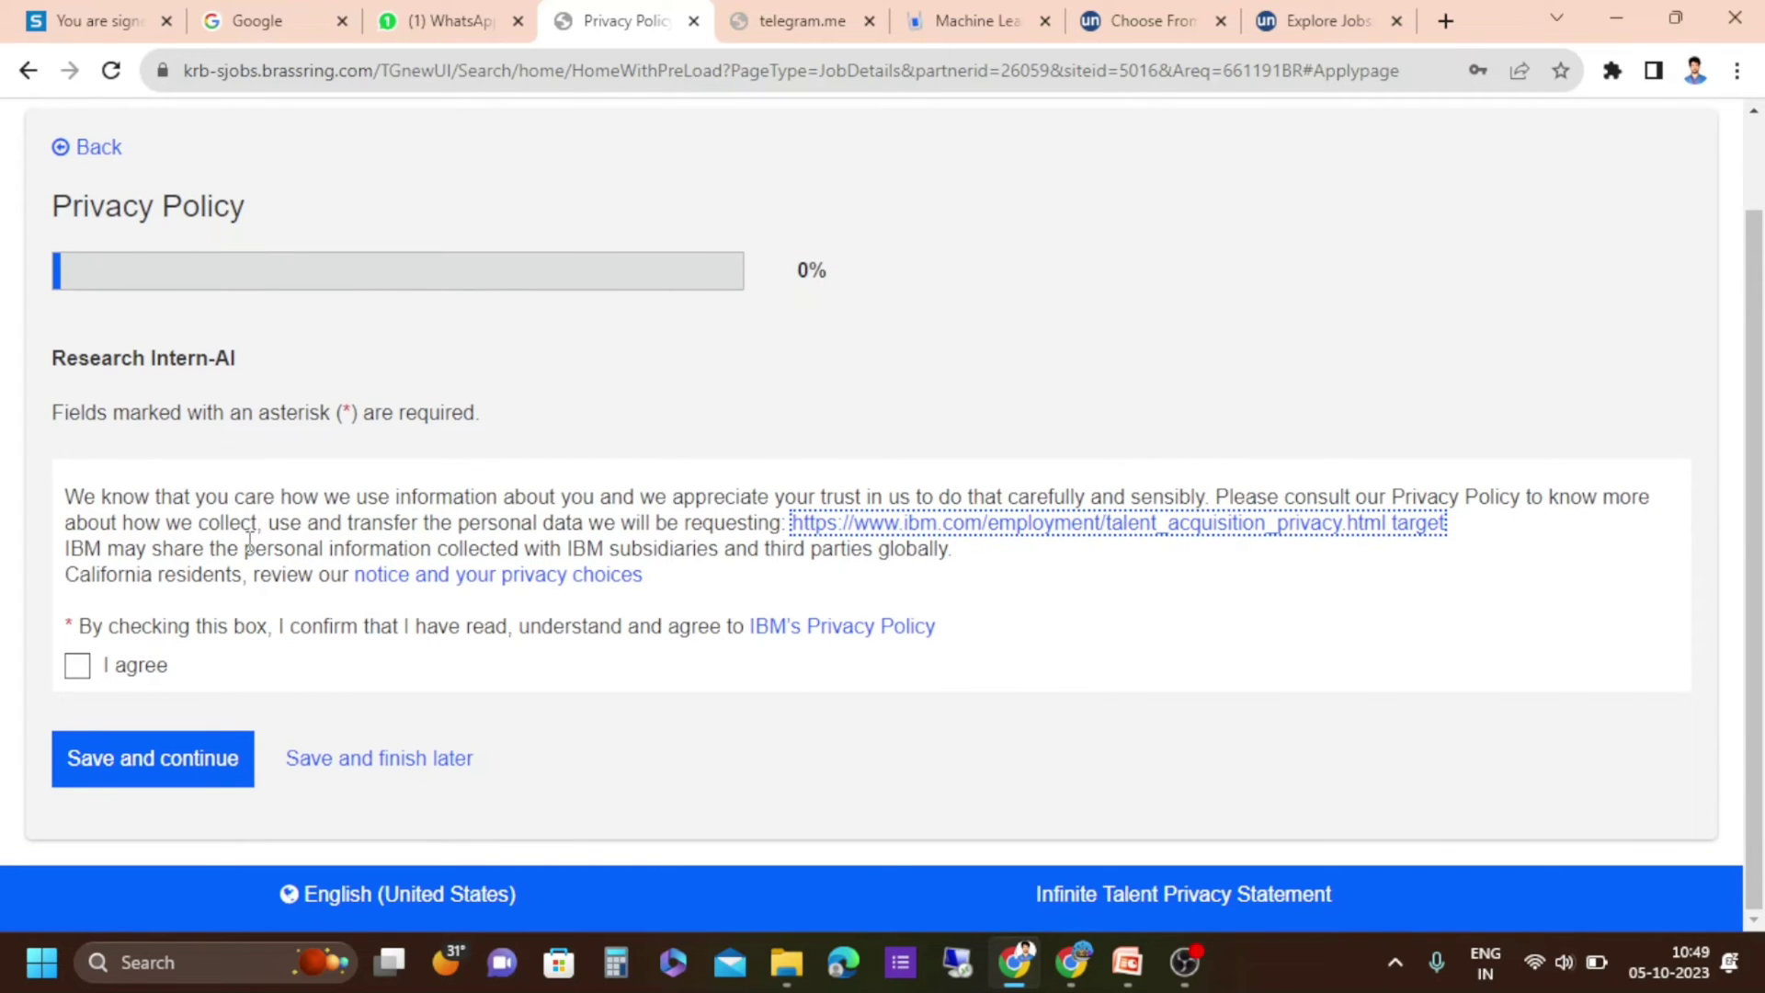
pyautogui.click(78, 667)
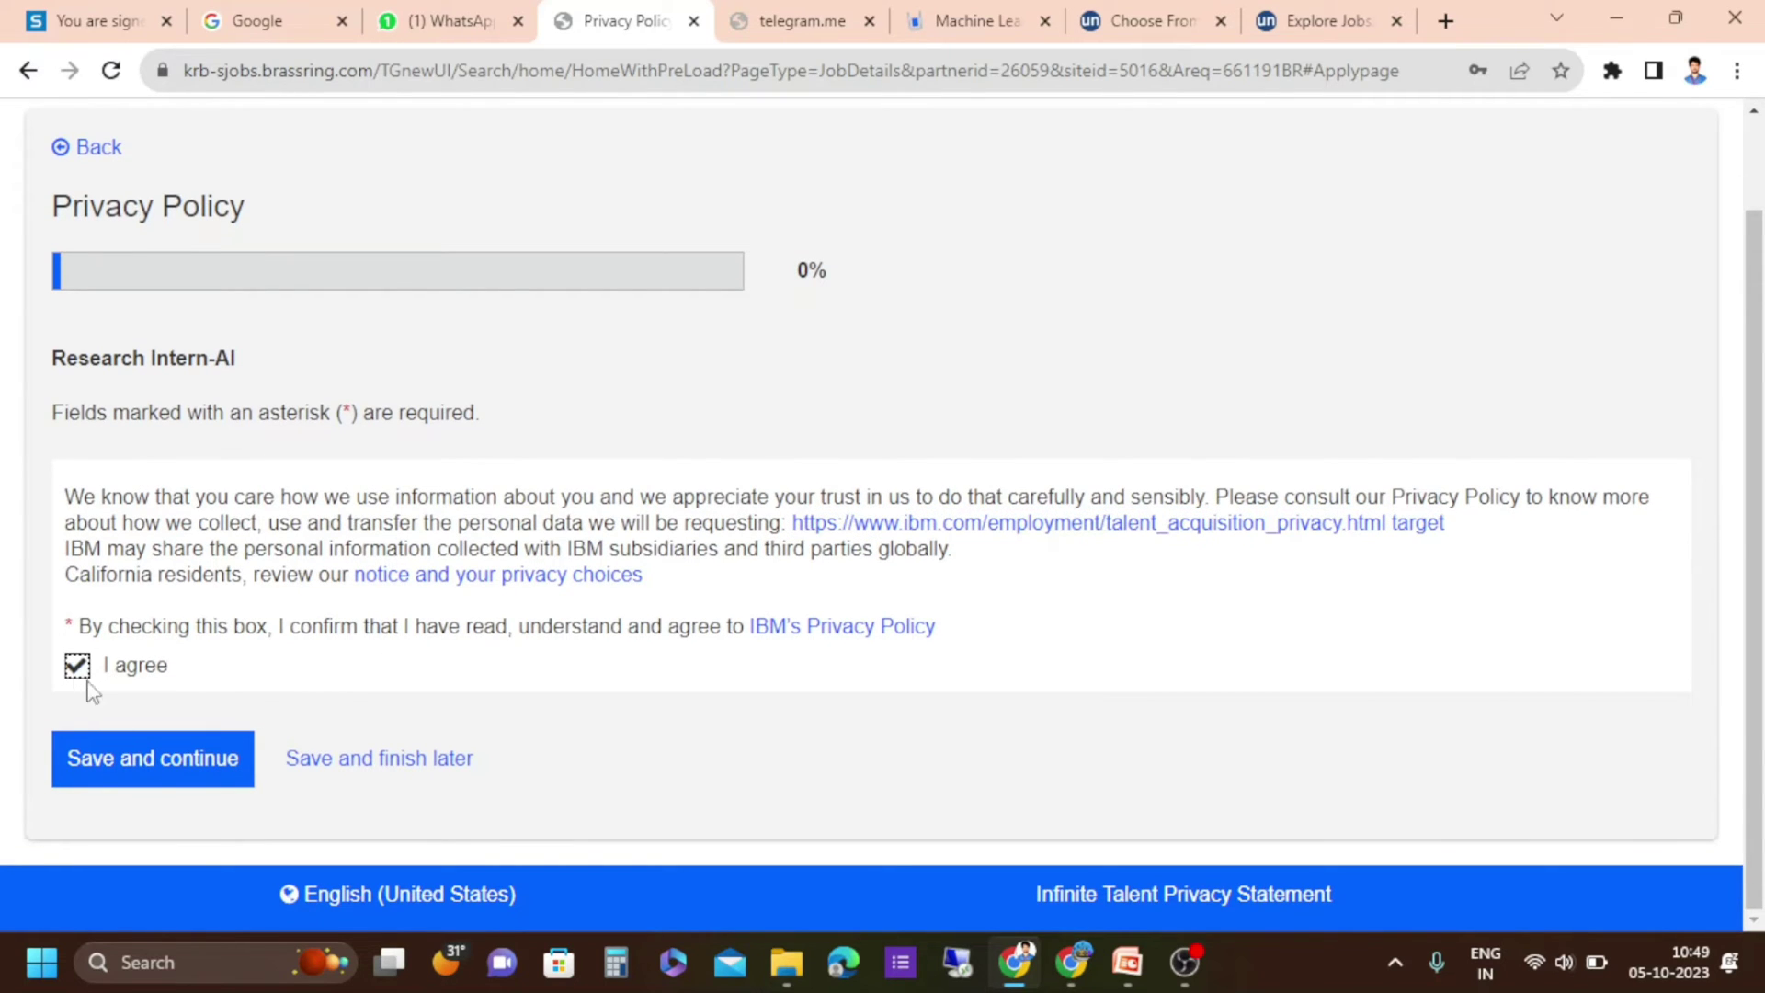
pyautogui.click(143, 770)
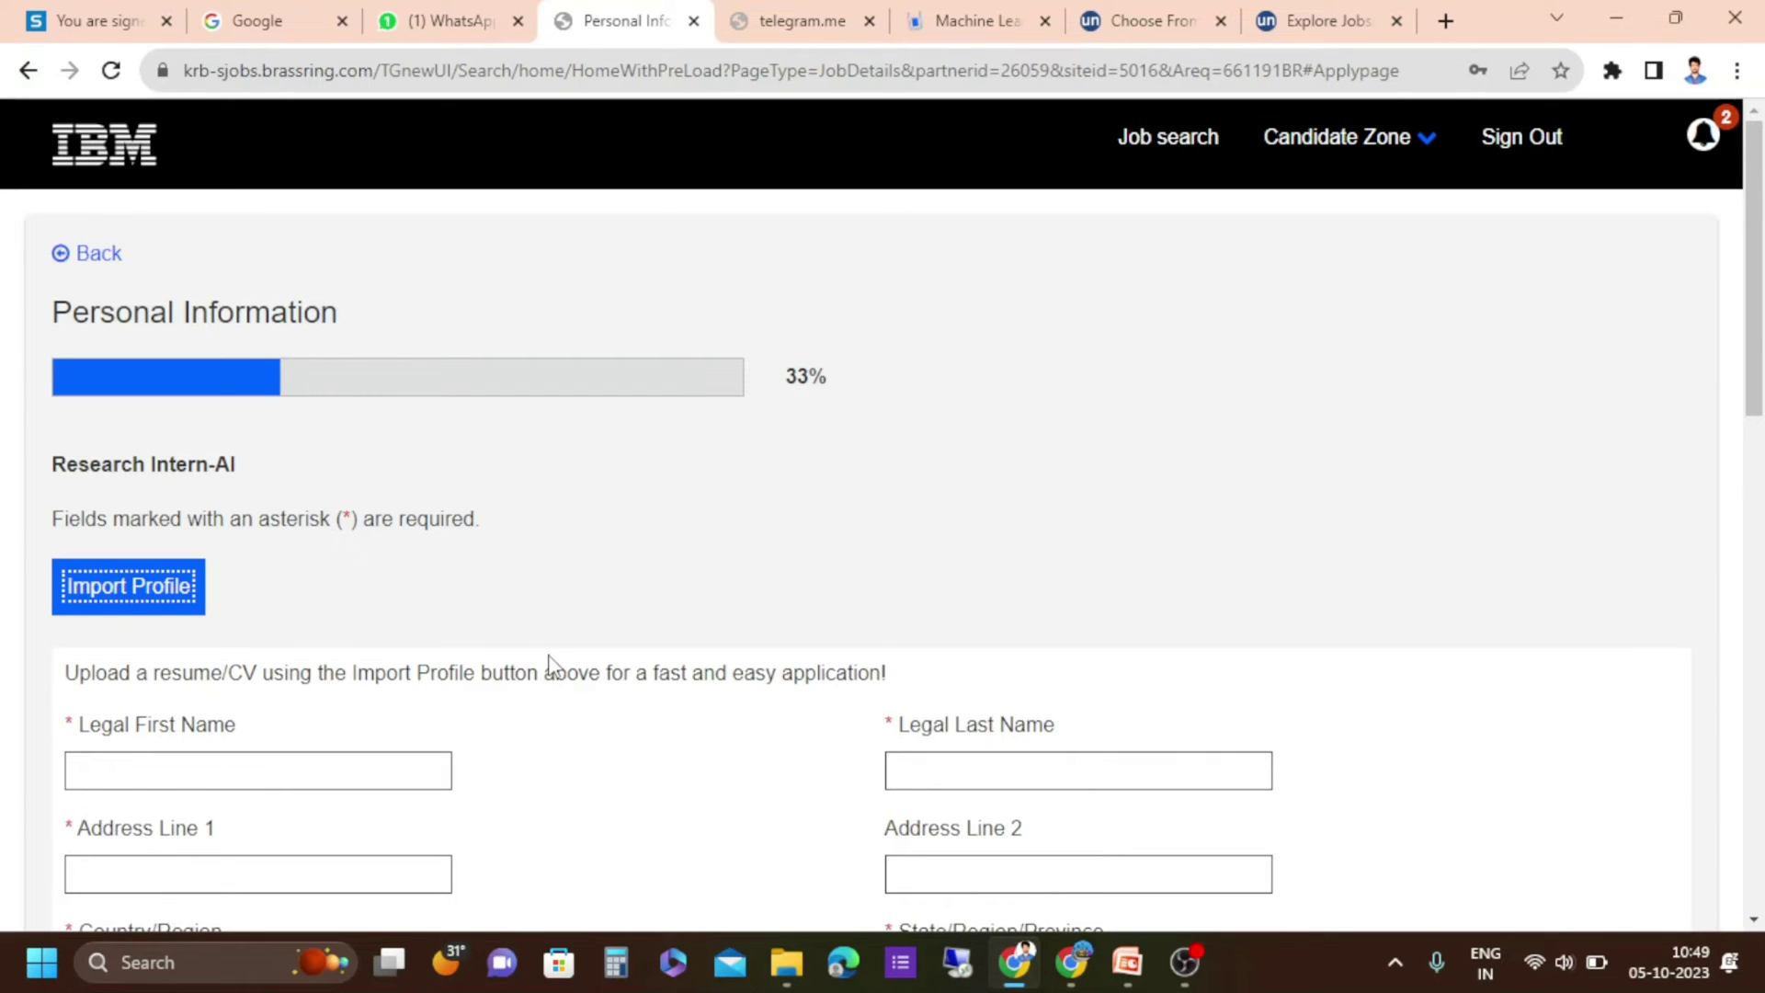
pyautogui.scroll(-1, 549, 665)
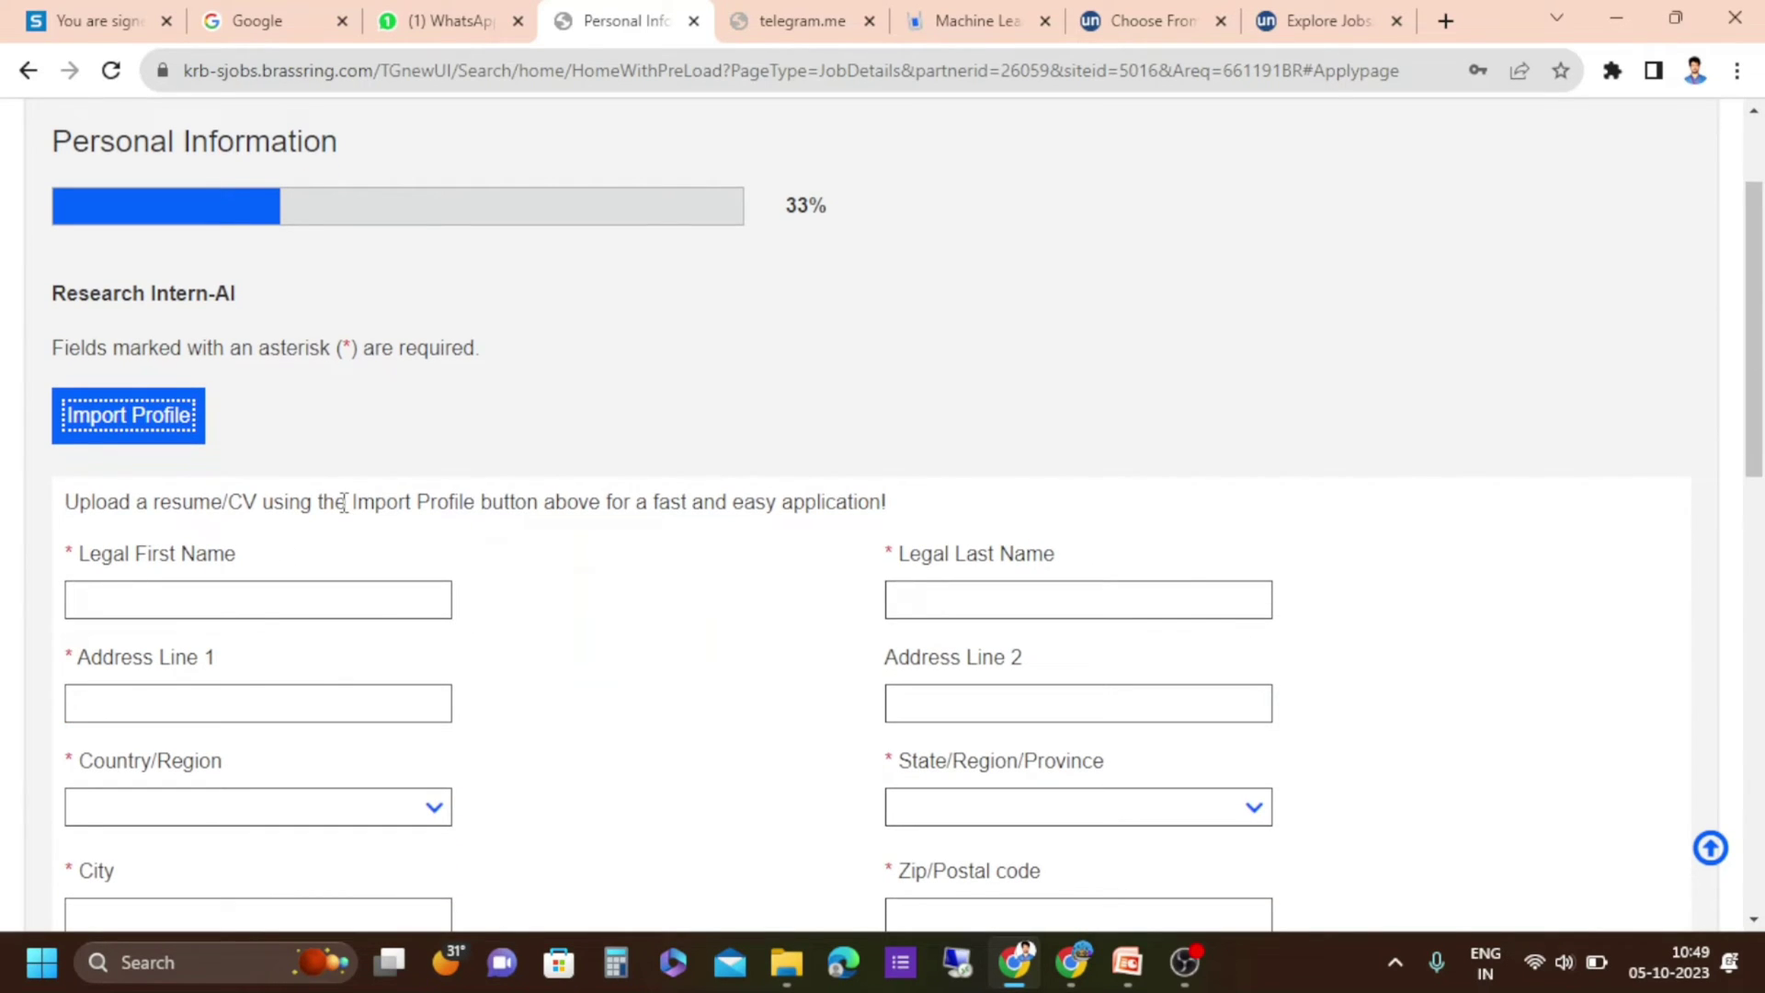
pyautogui.scroll(-2, 259, 615)
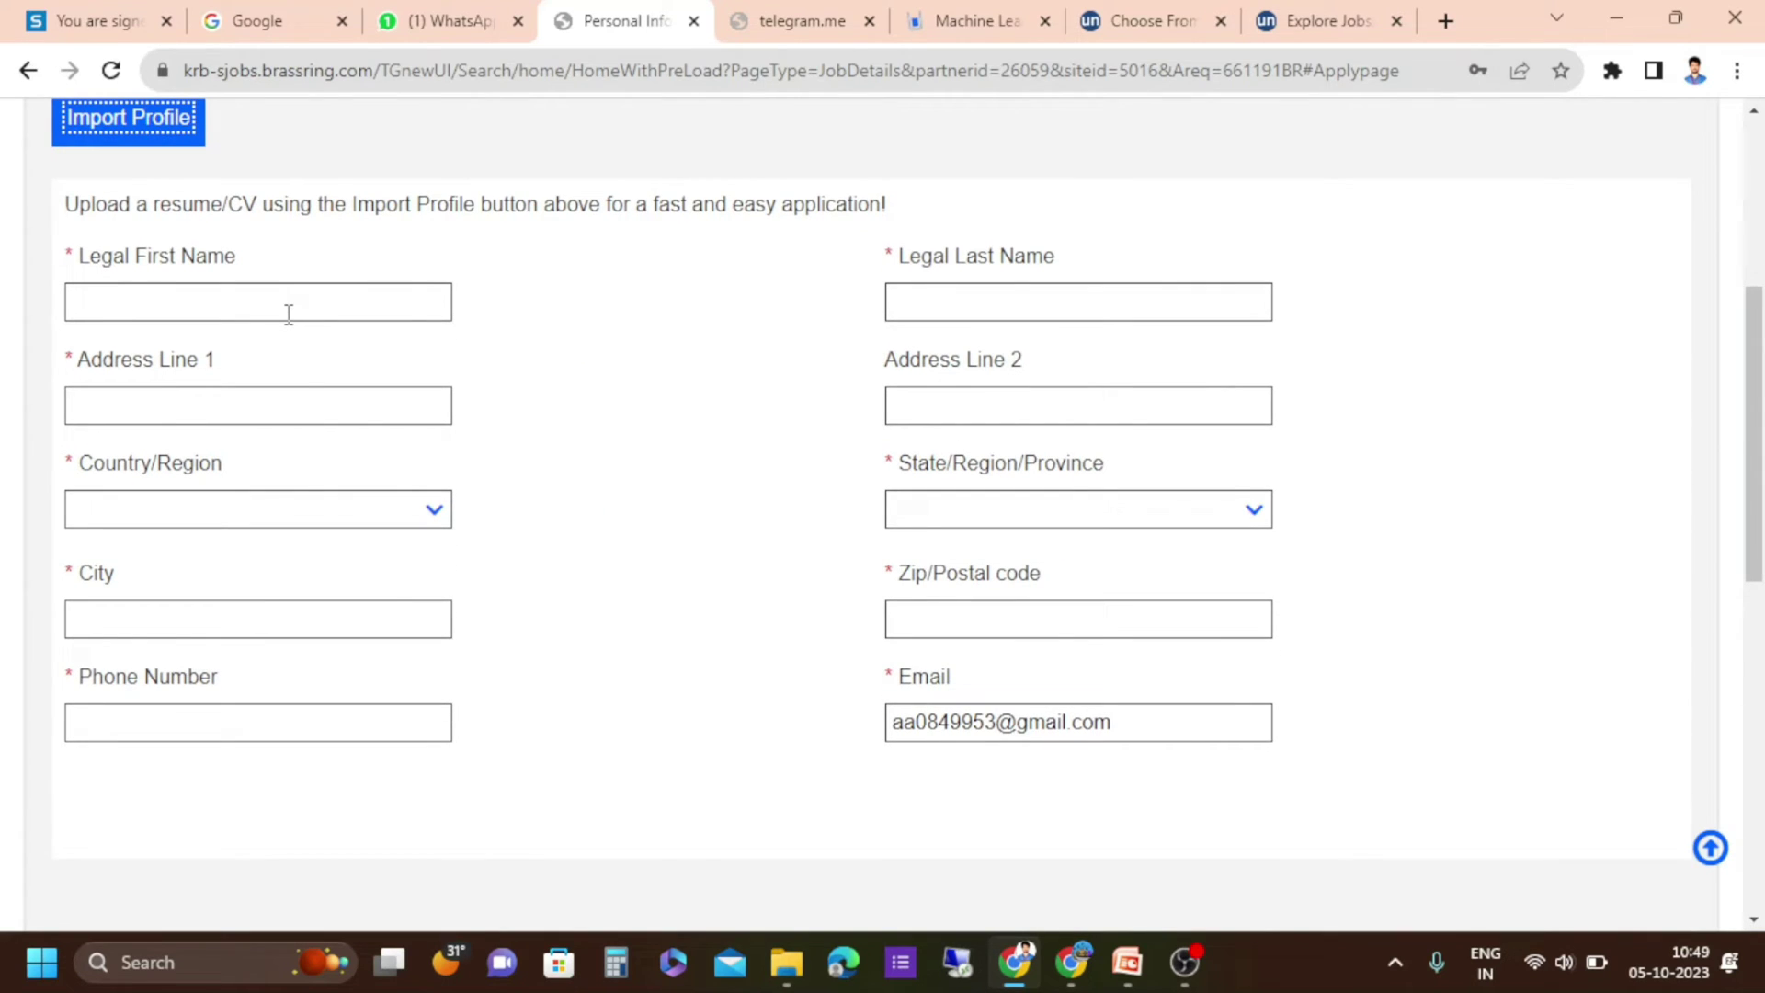
# Step: Fill the legal first name and remaining address, city, zip, phone and email fields
pyautogui.click(288, 314)
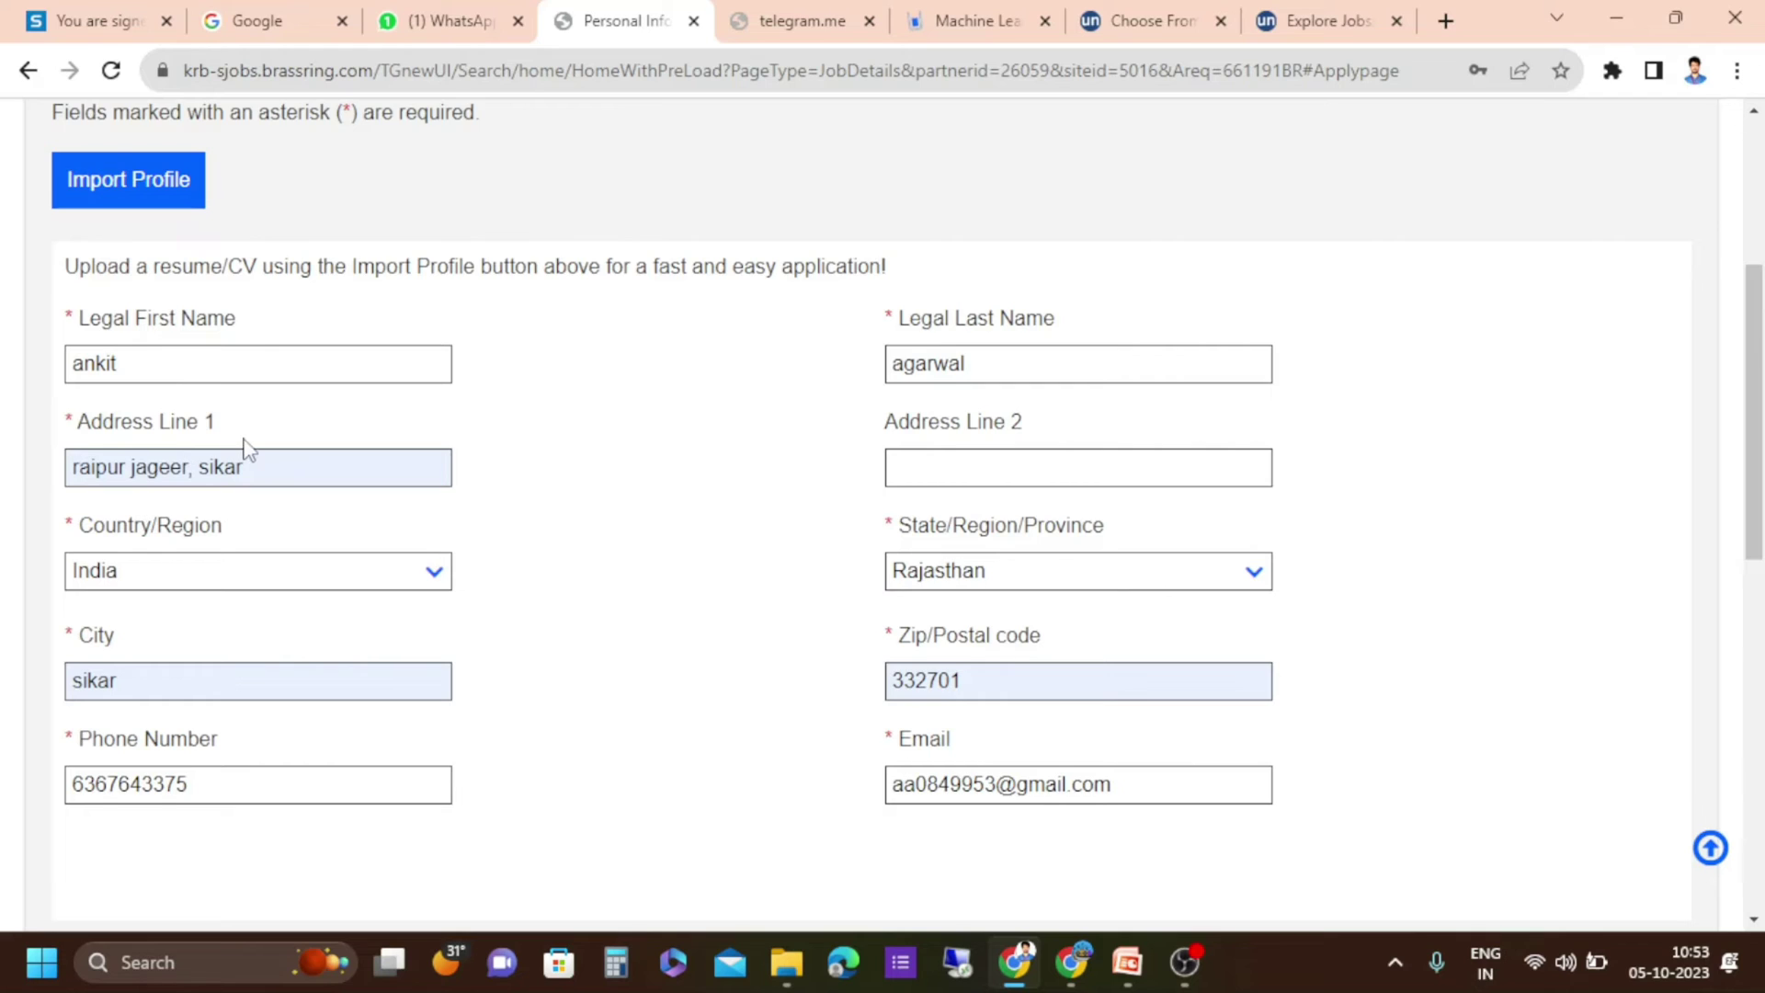
pyautogui.scroll(-2, 243, 449)
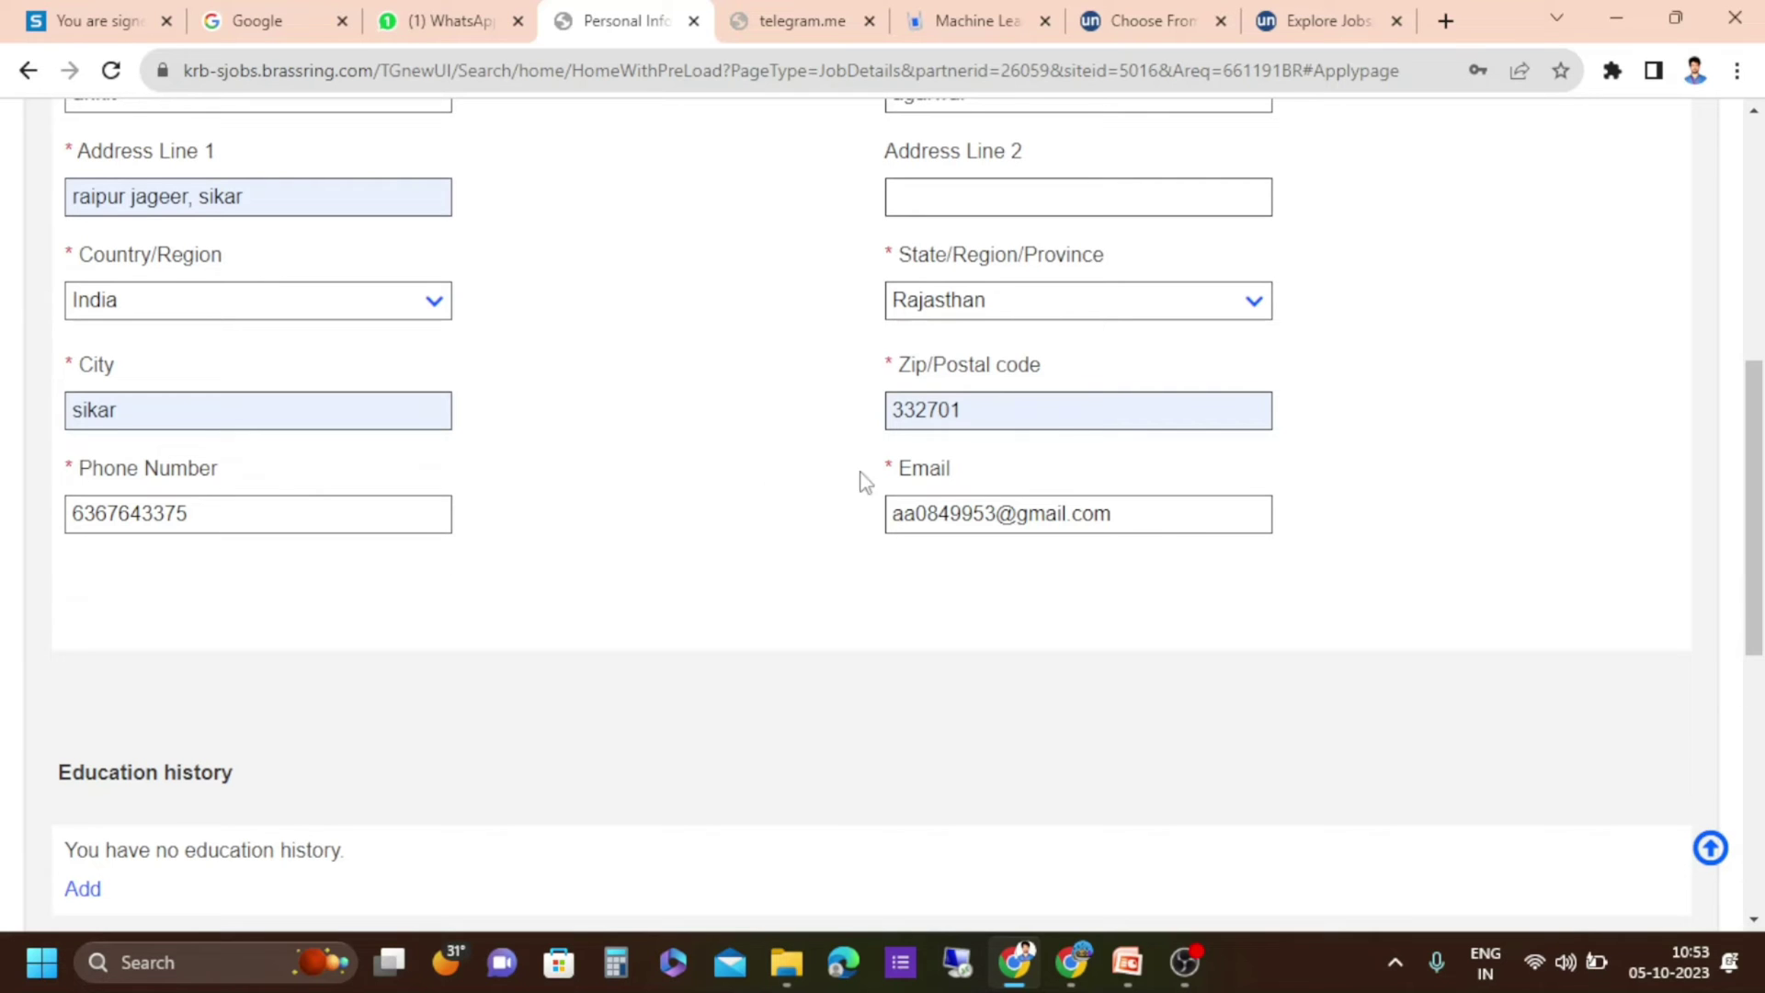
pyautogui.scroll(-2, 596, 680)
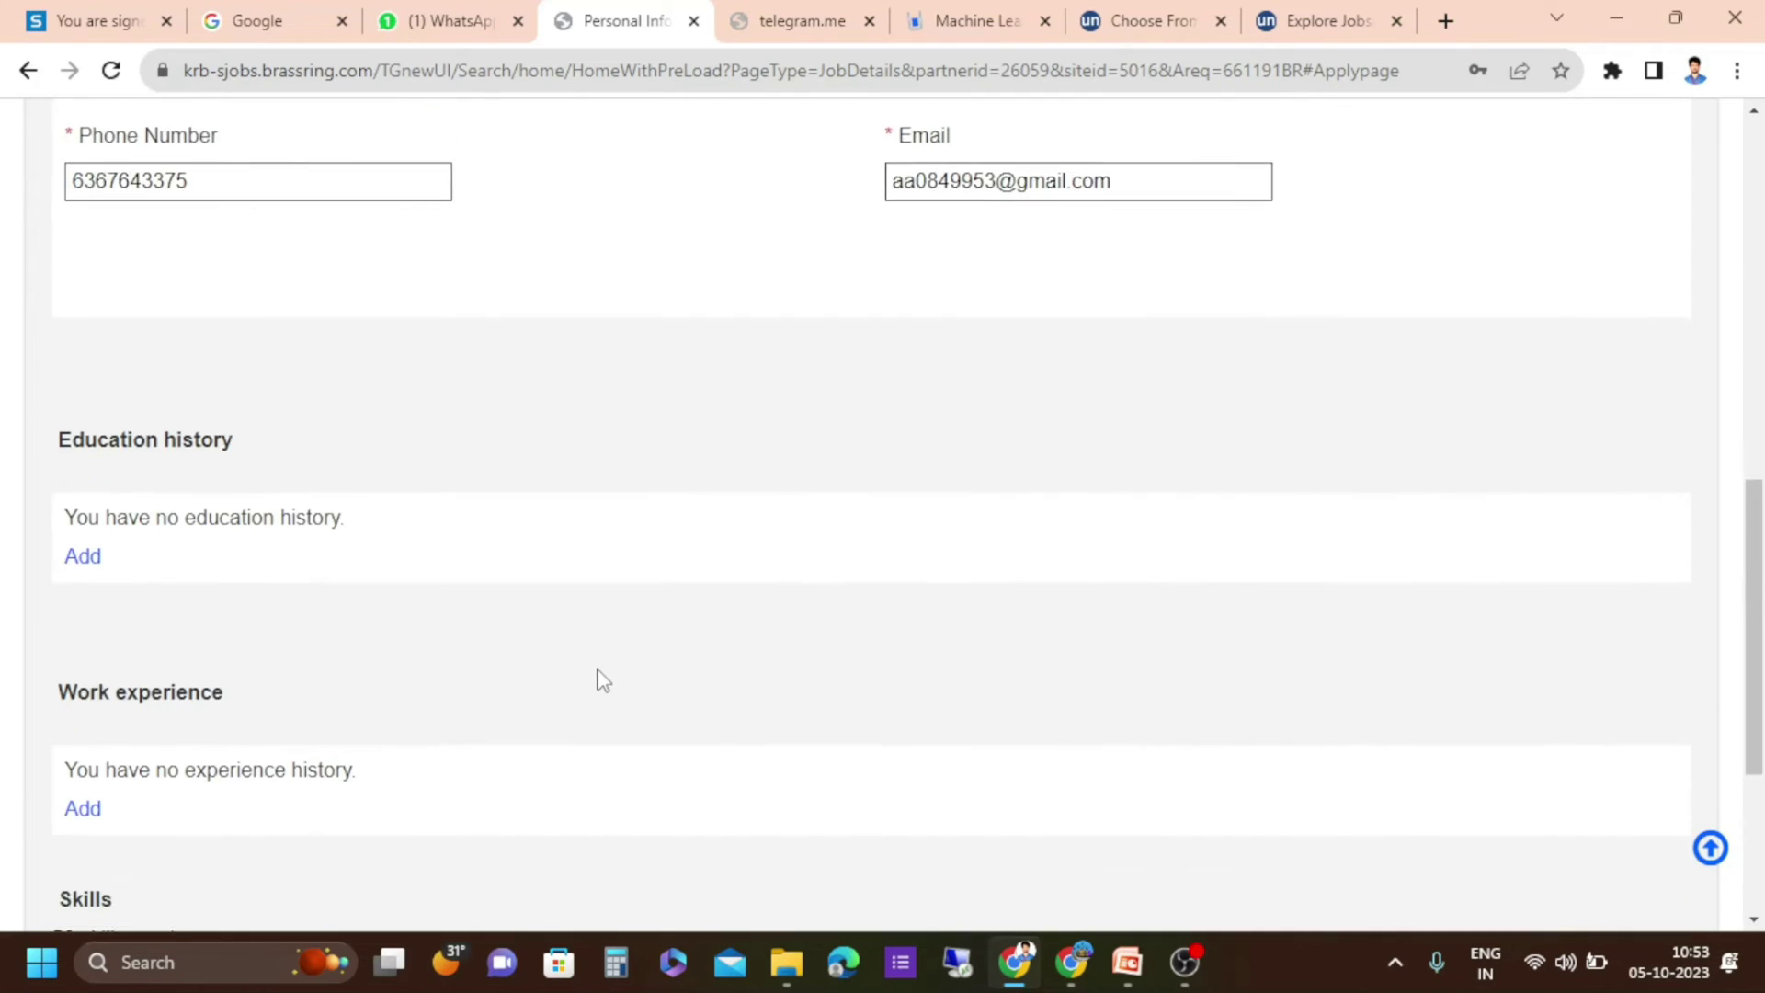
pyautogui.scroll(-2, 596, 679)
pyautogui.scroll(-1, 597, 680)
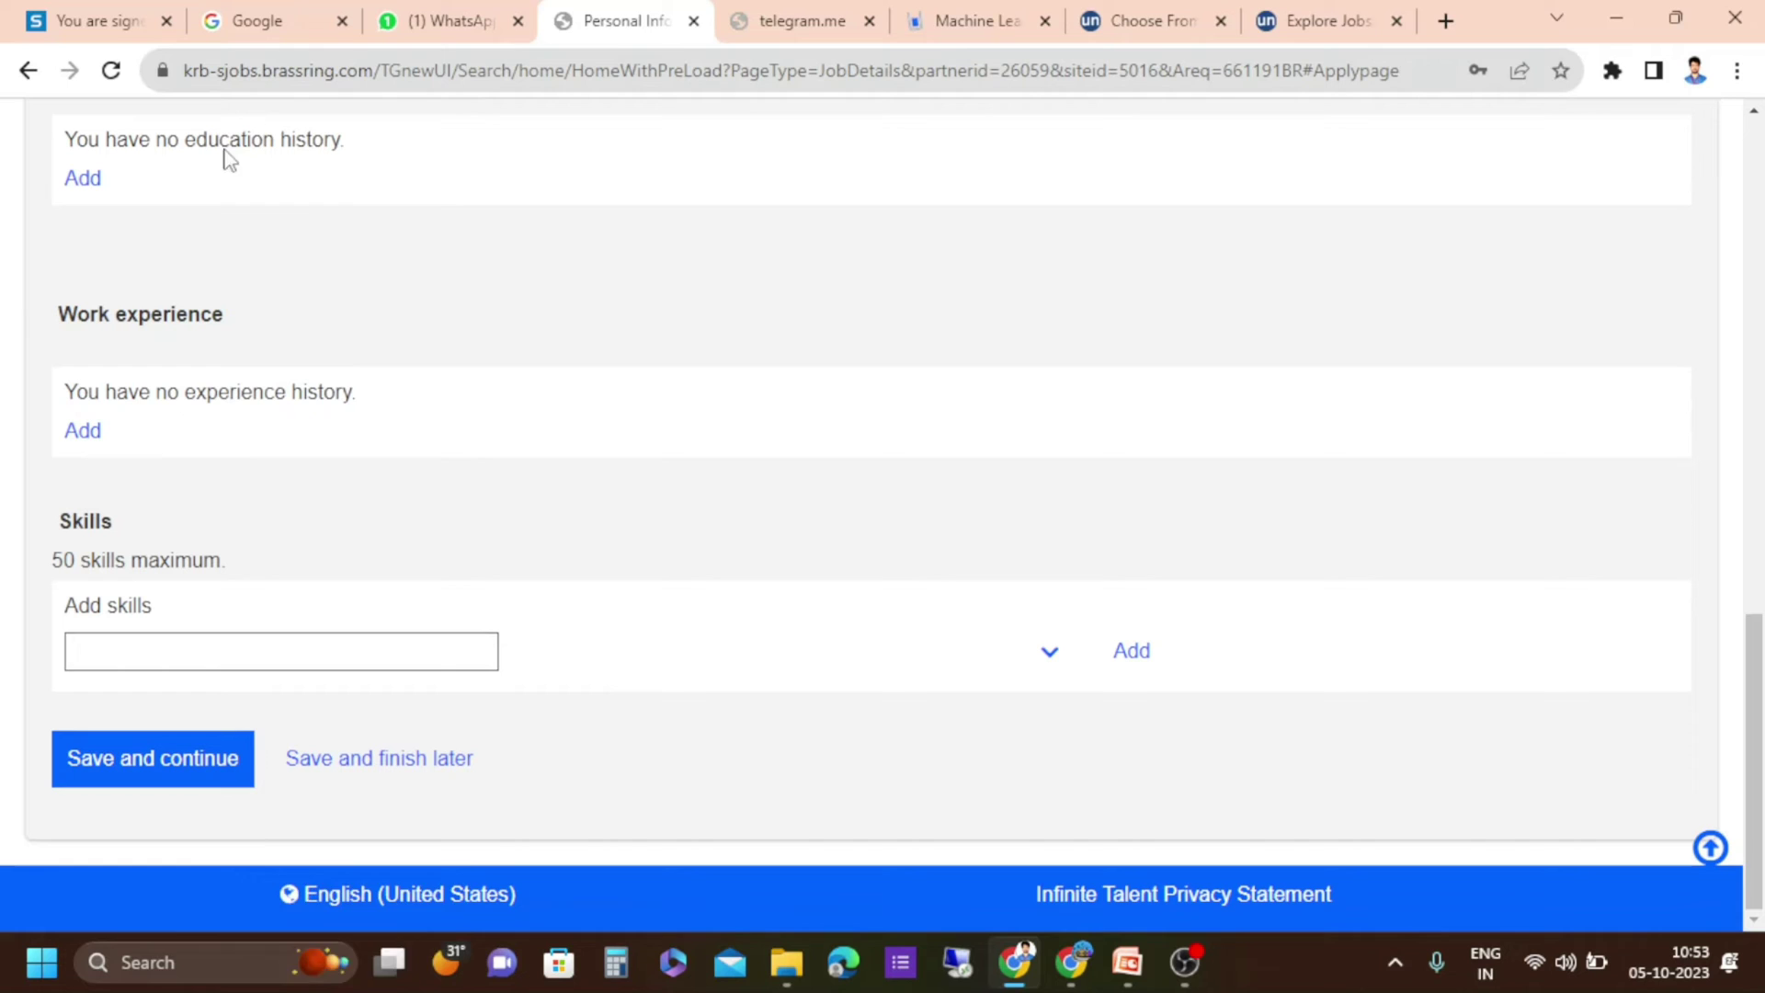
pyautogui.scroll(1, 108, 462)
pyautogui.scroll(1, 108, 462)
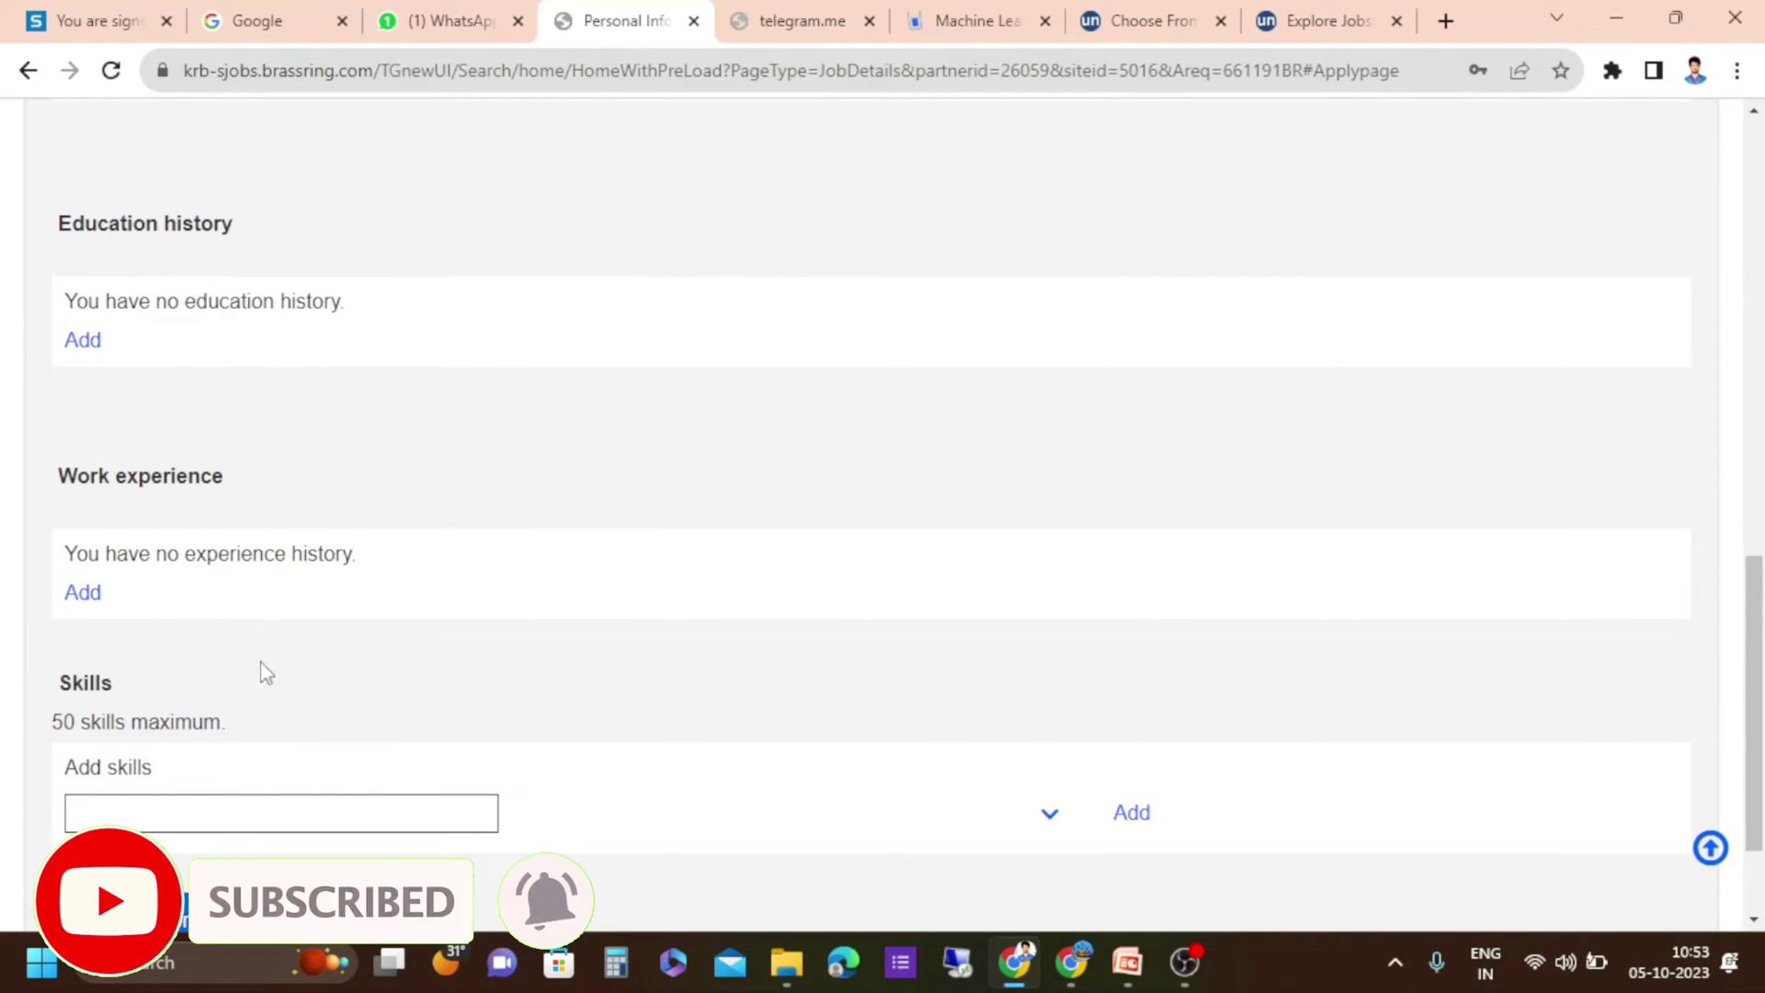
pyautogui.scroll(-1, 229, 738)
pyautogui.scroll(-1, 230, 737)
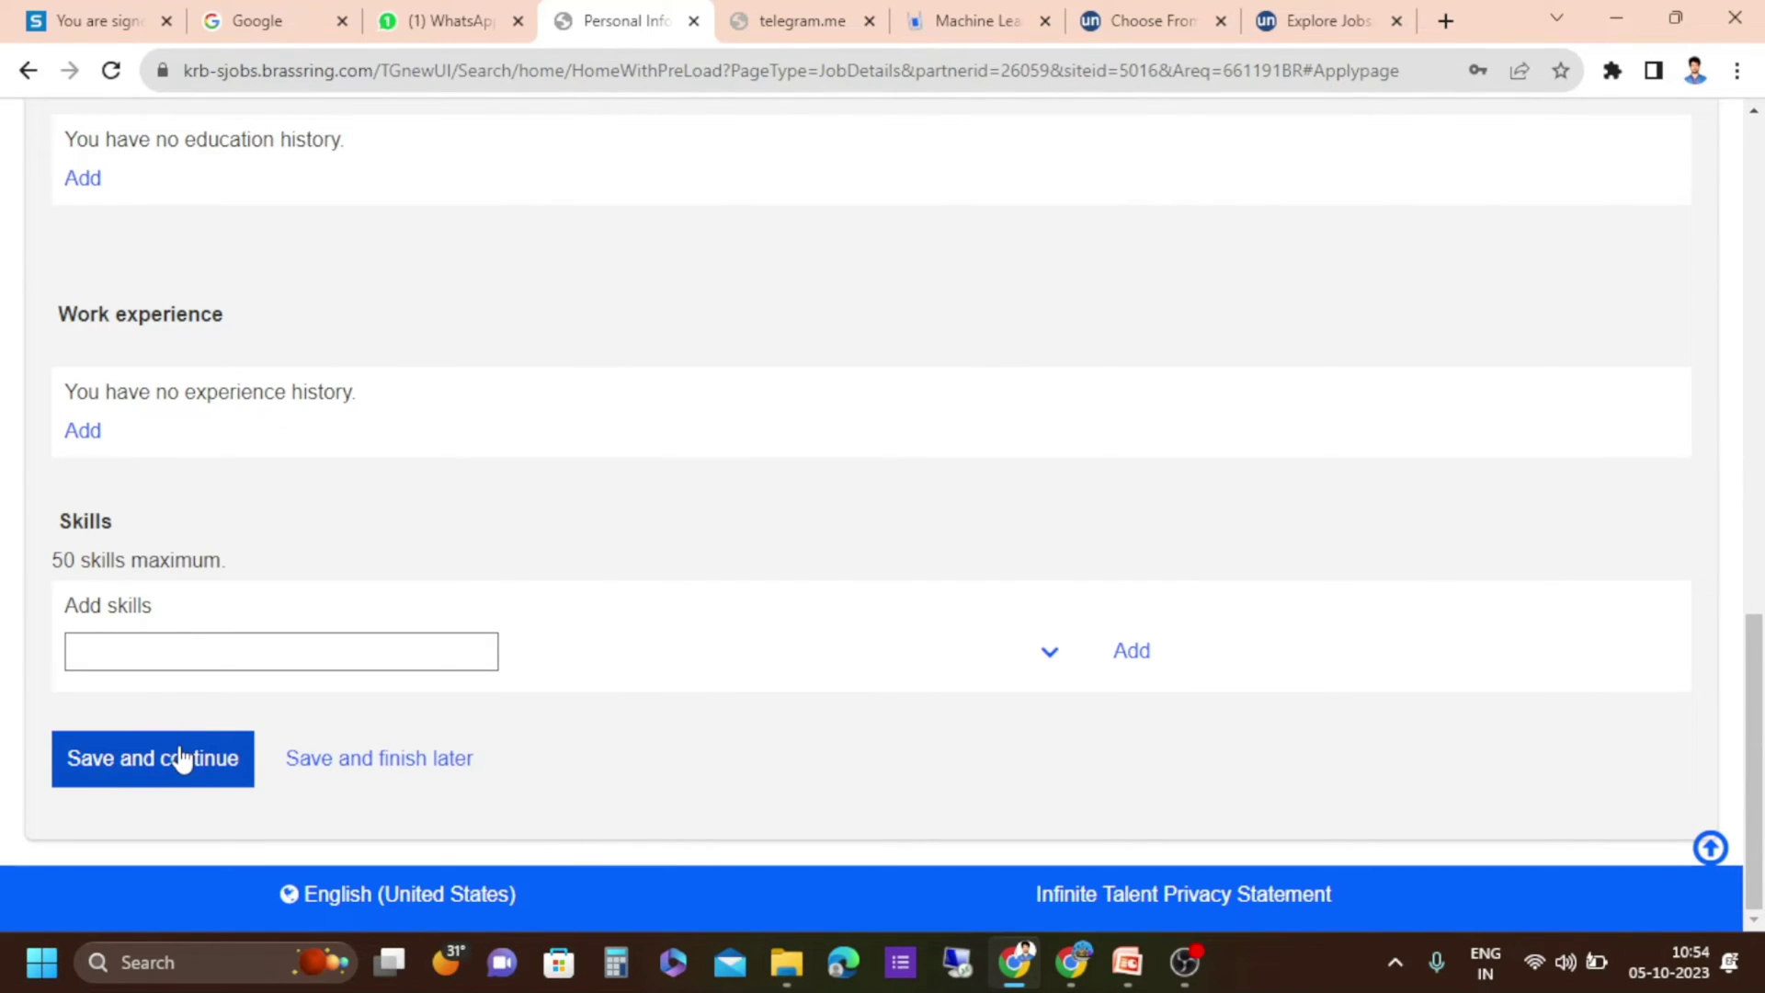
# Step: Save the personal details and continue to the Additional Information questions
pyautogui.click(184, 759)
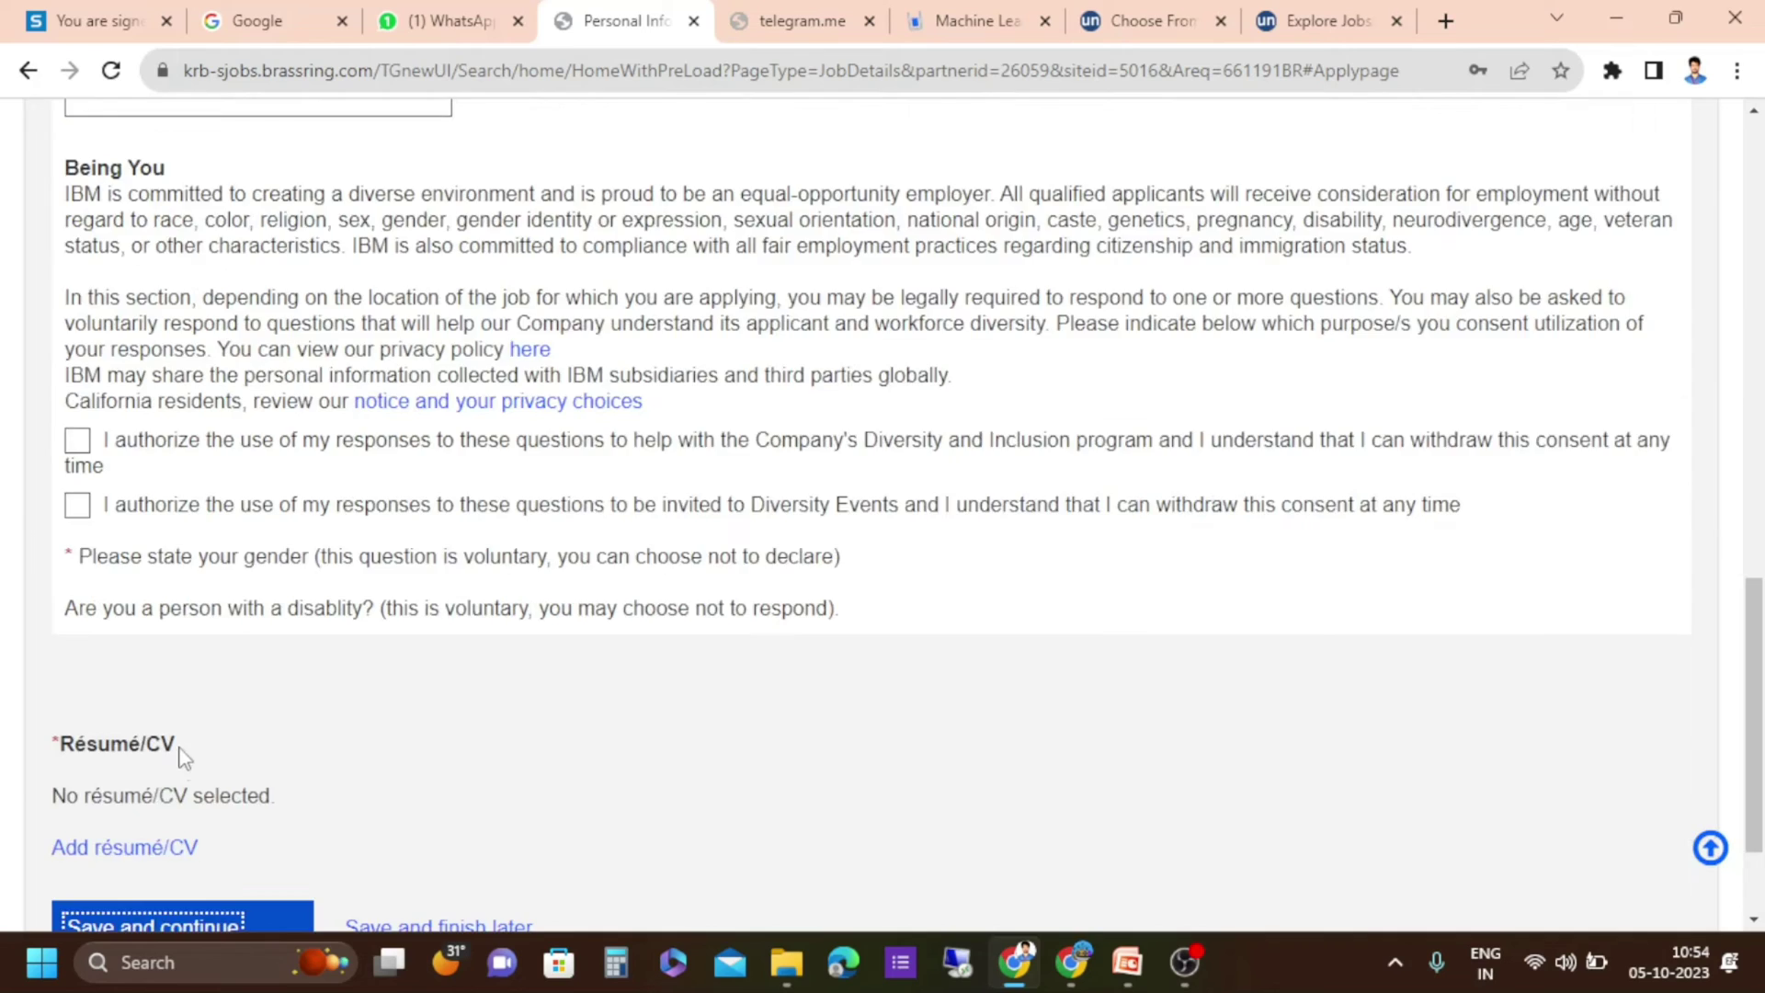
pyautogui.scroll(-2, 549, 716)
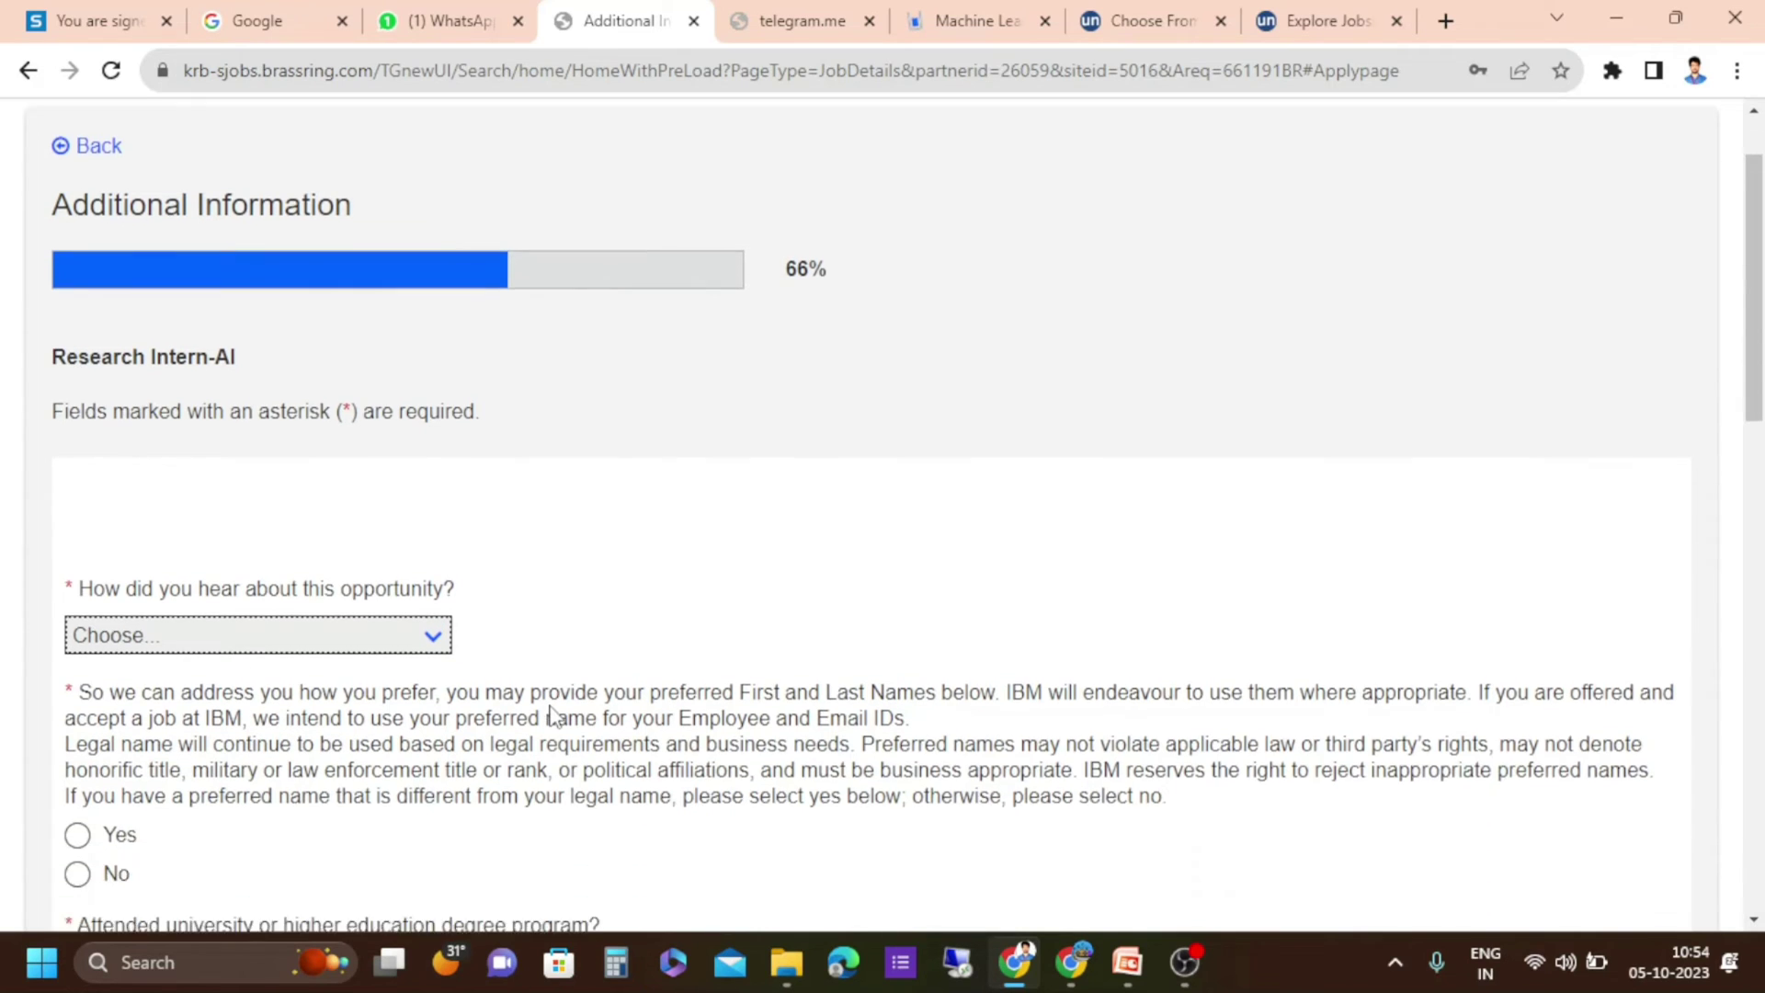
pyautogui.scroll(-1, 552, 717)
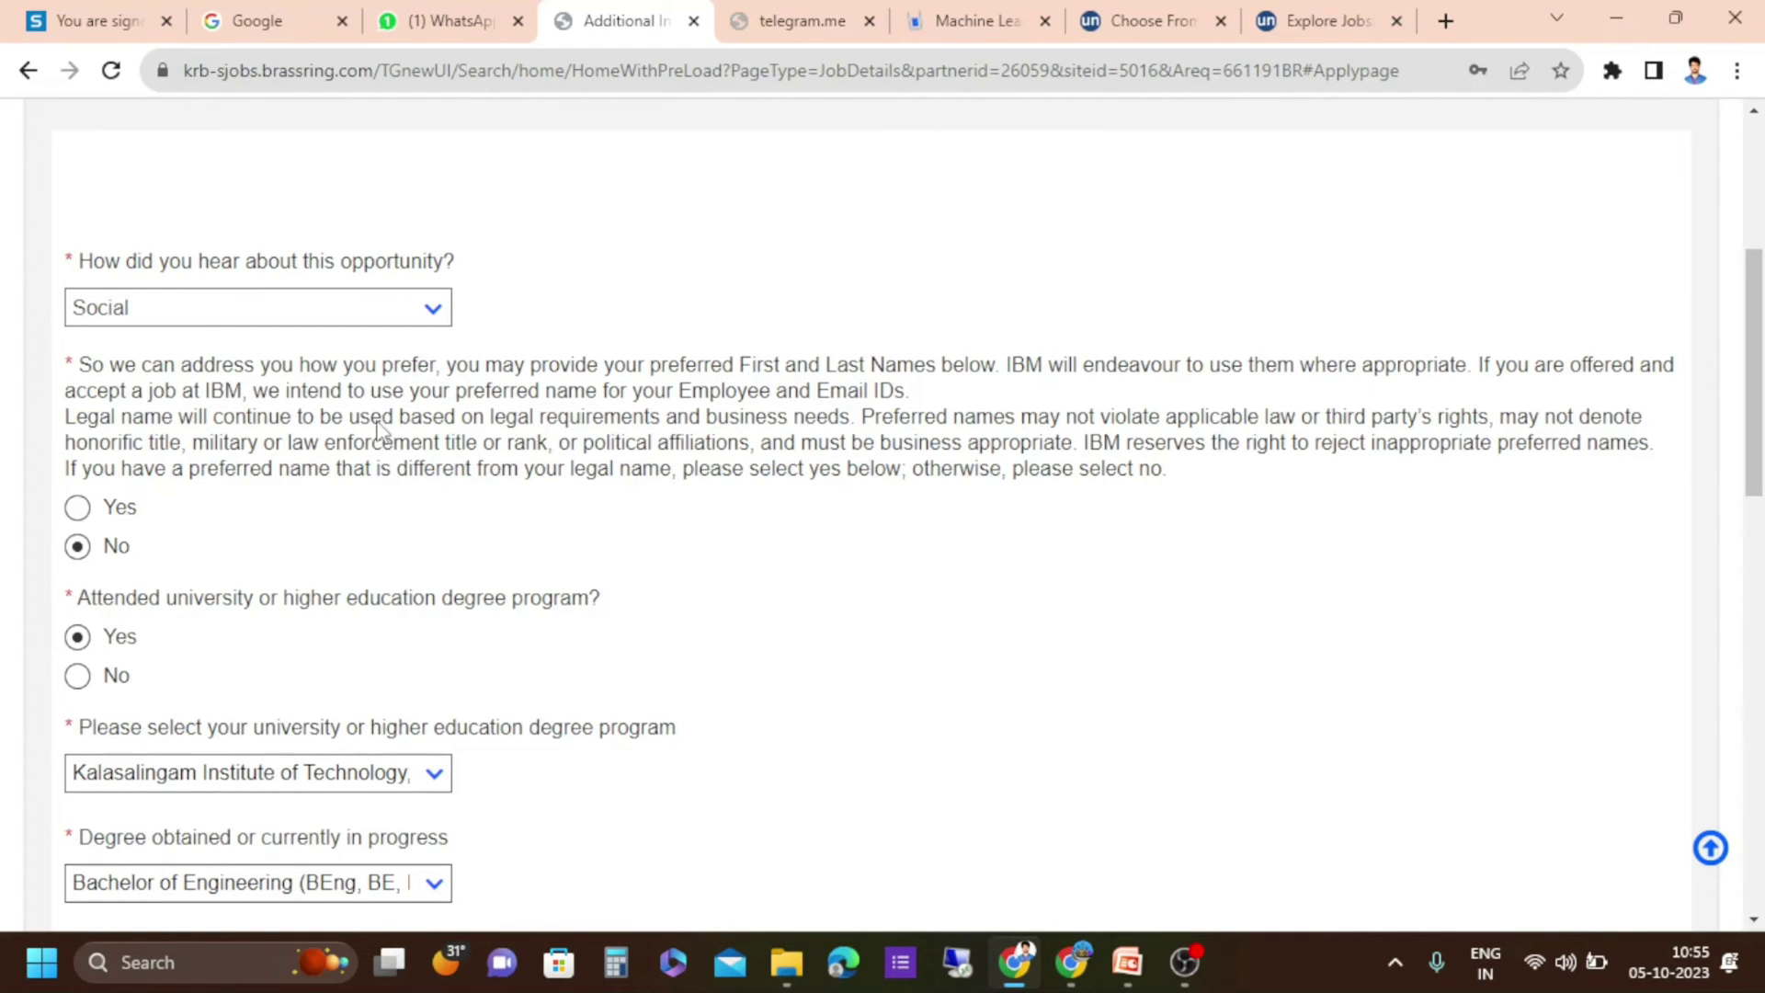
pyautogui.scroll(-1, 380, 432)
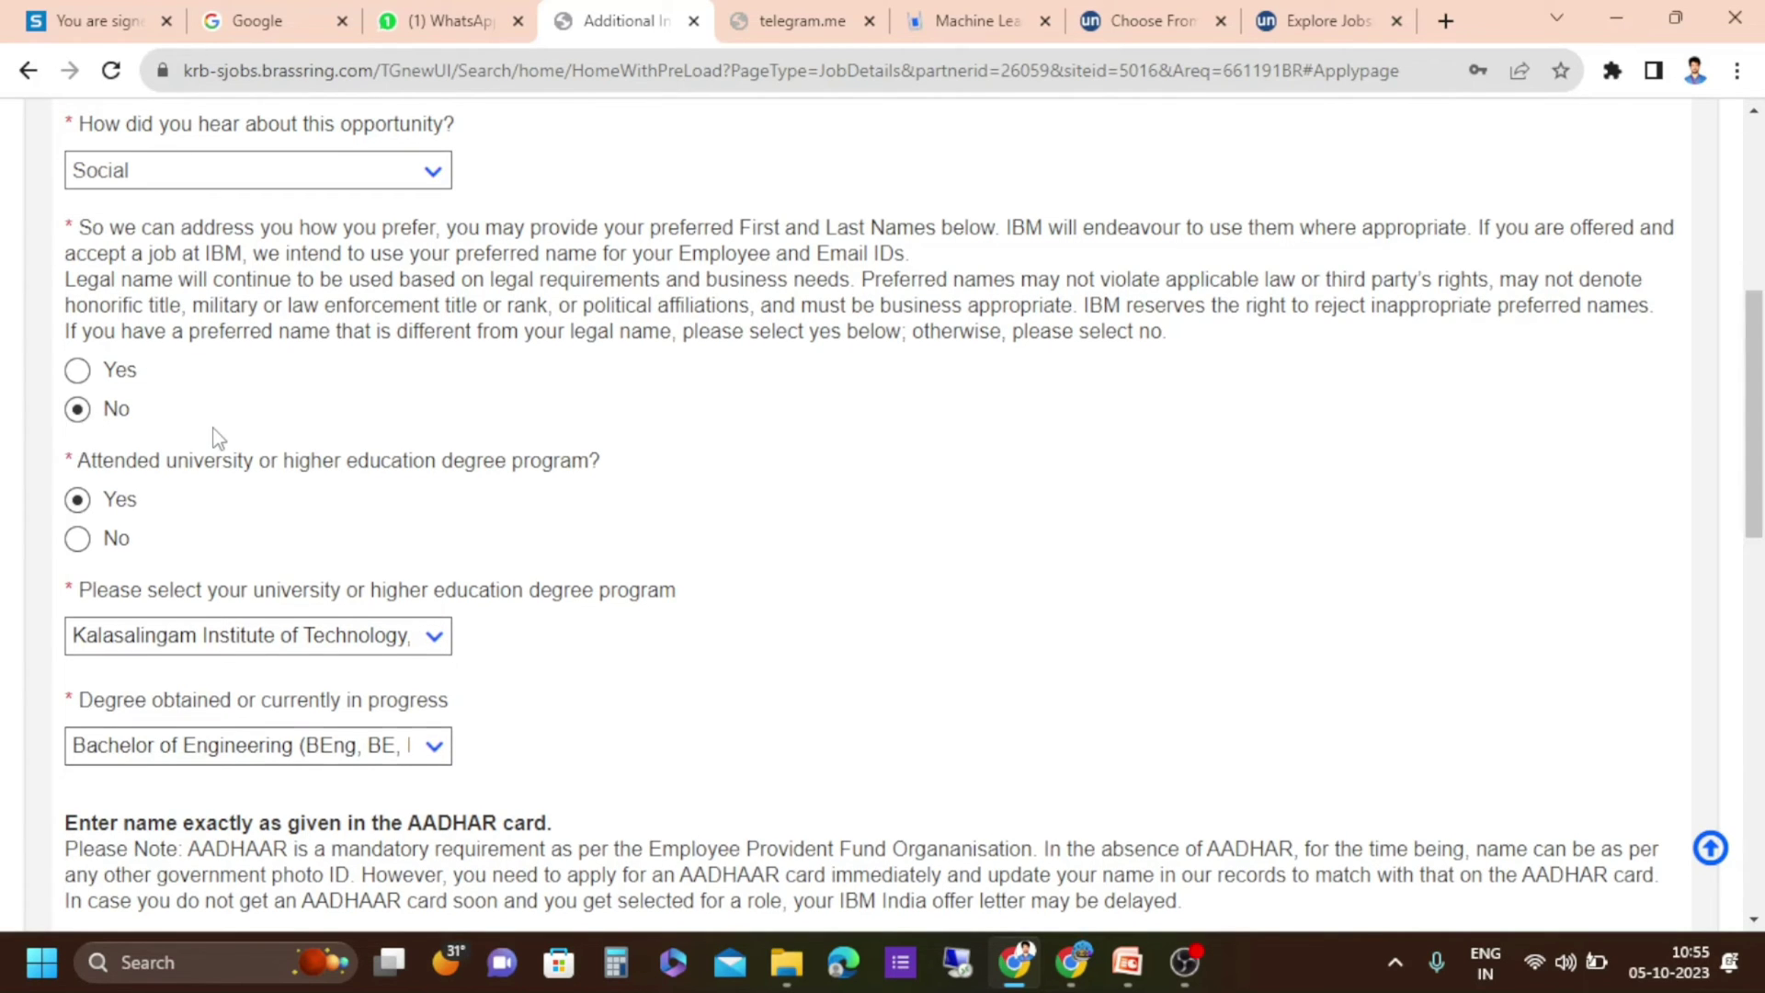
pyautogui.scroll(-2, 214, 437)
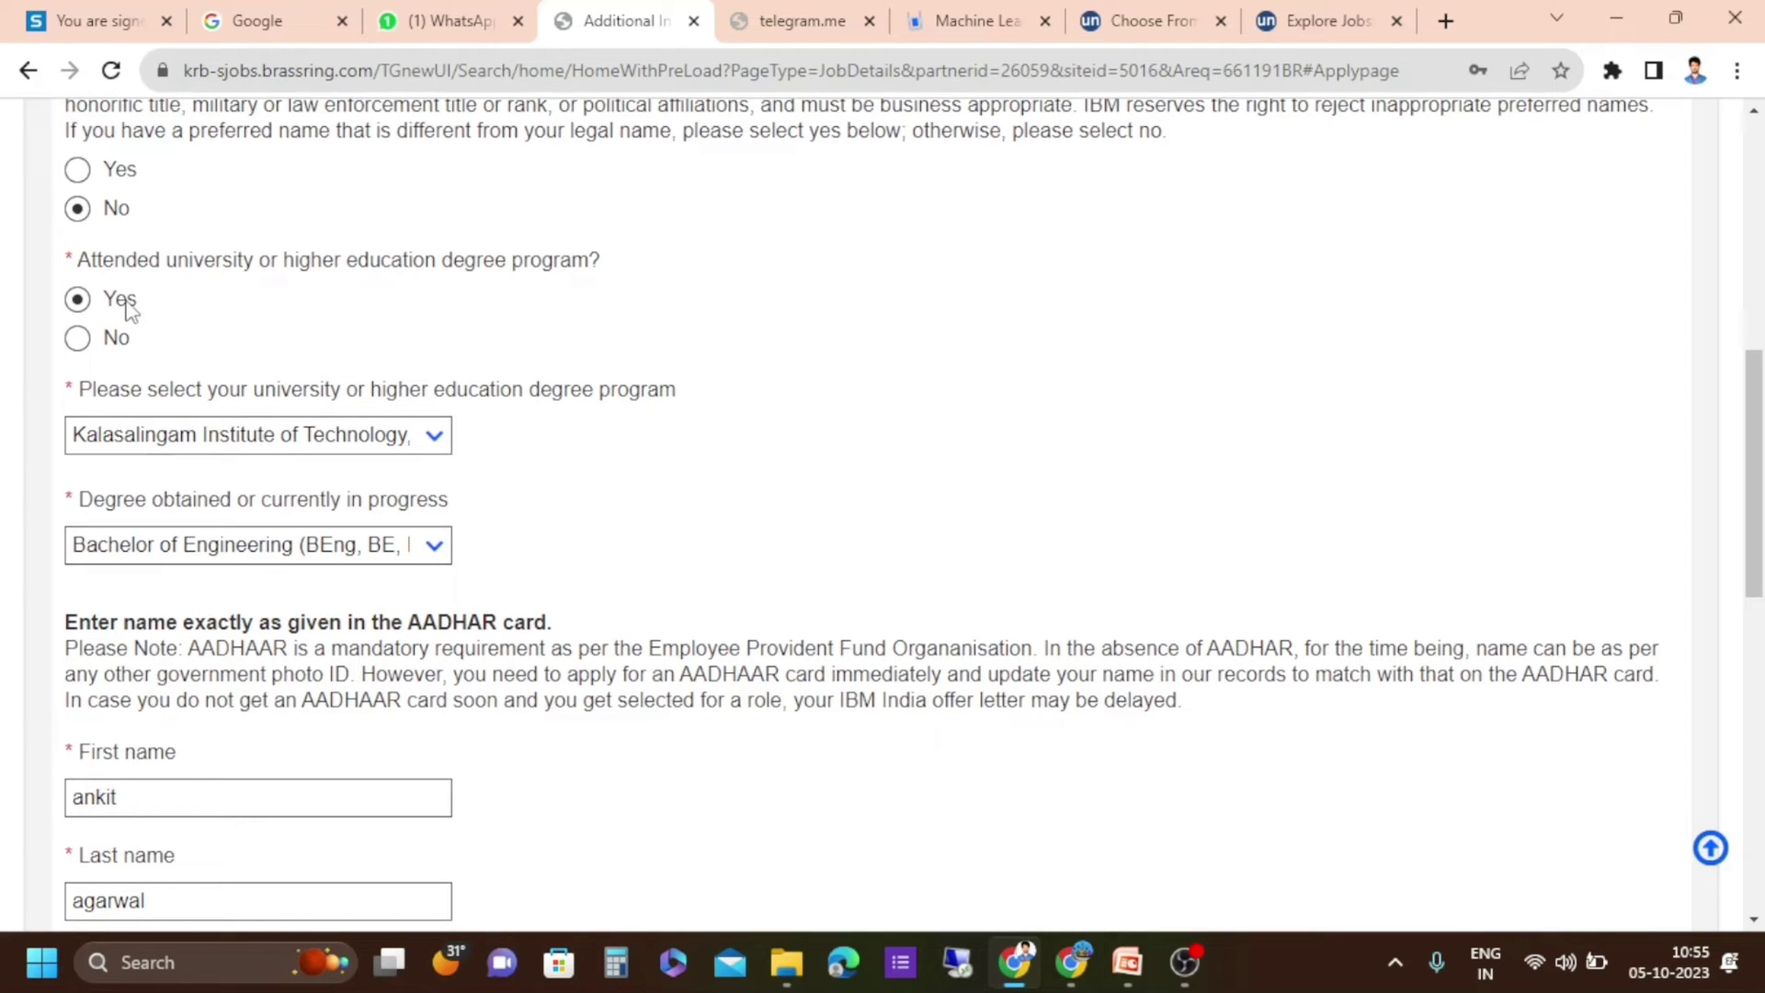
pyautogui.scroll(-1, 318, 345)
pyautogui.scroll(-1, 317, 346)
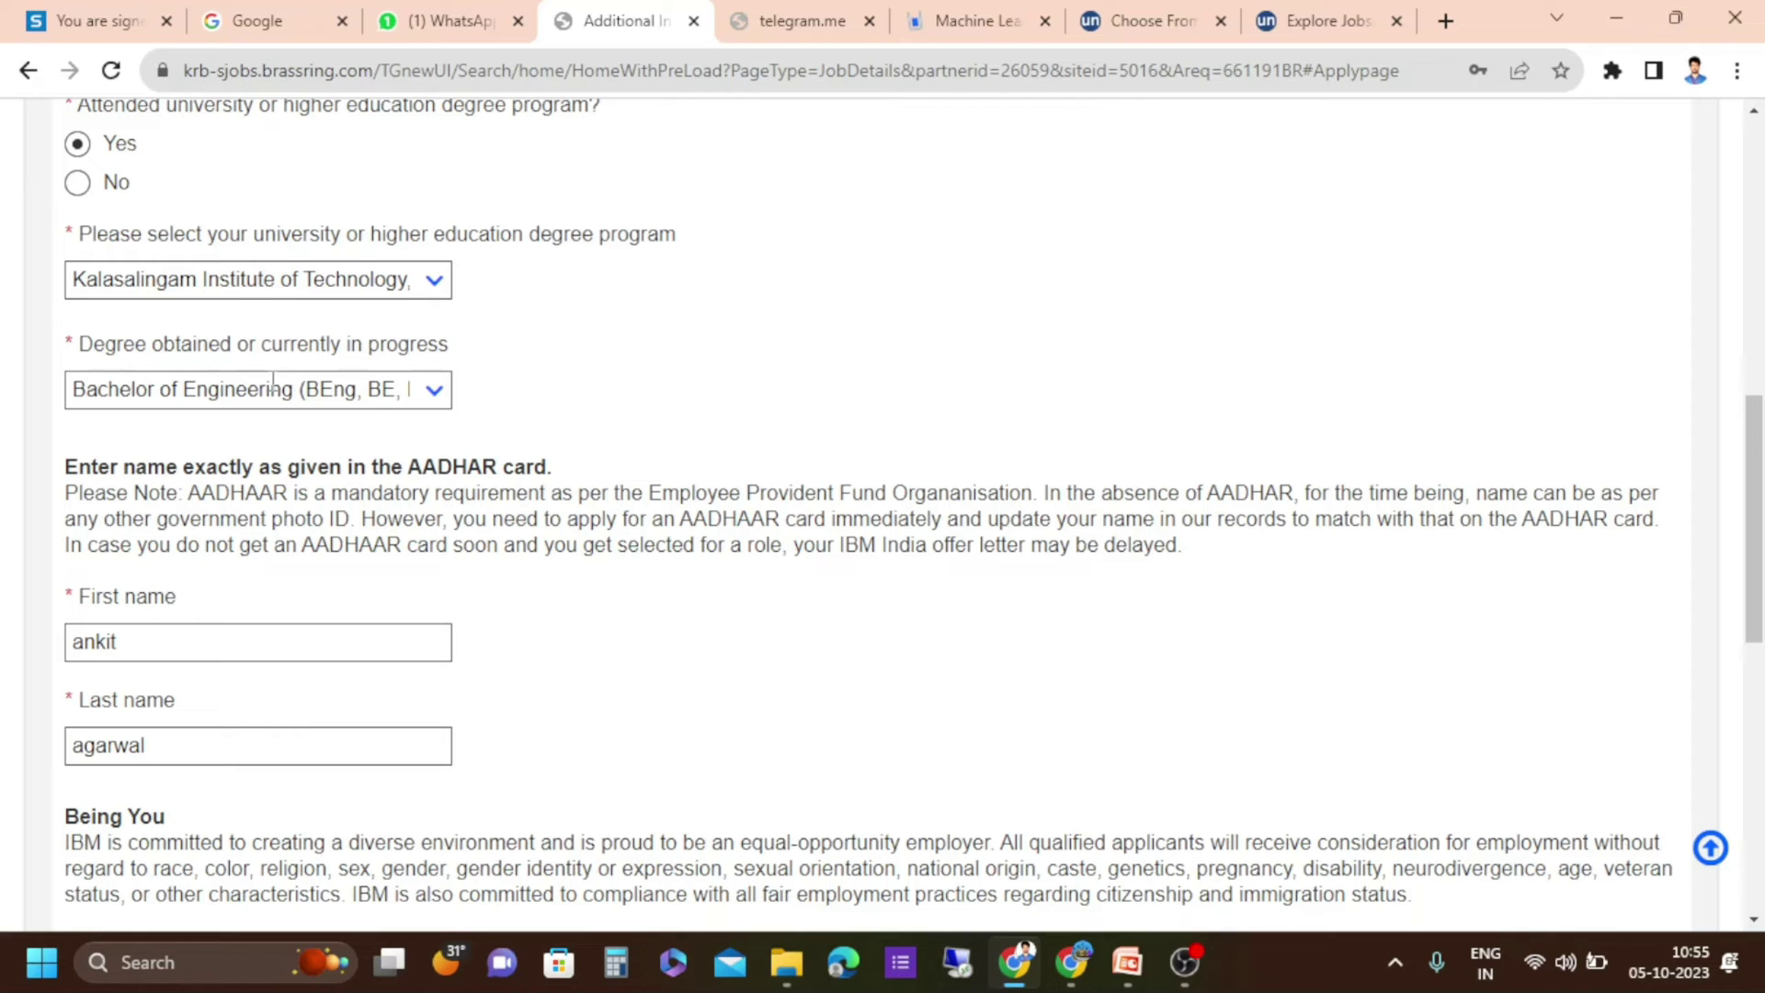
pyautogui.scroll(-3, 357, 390)
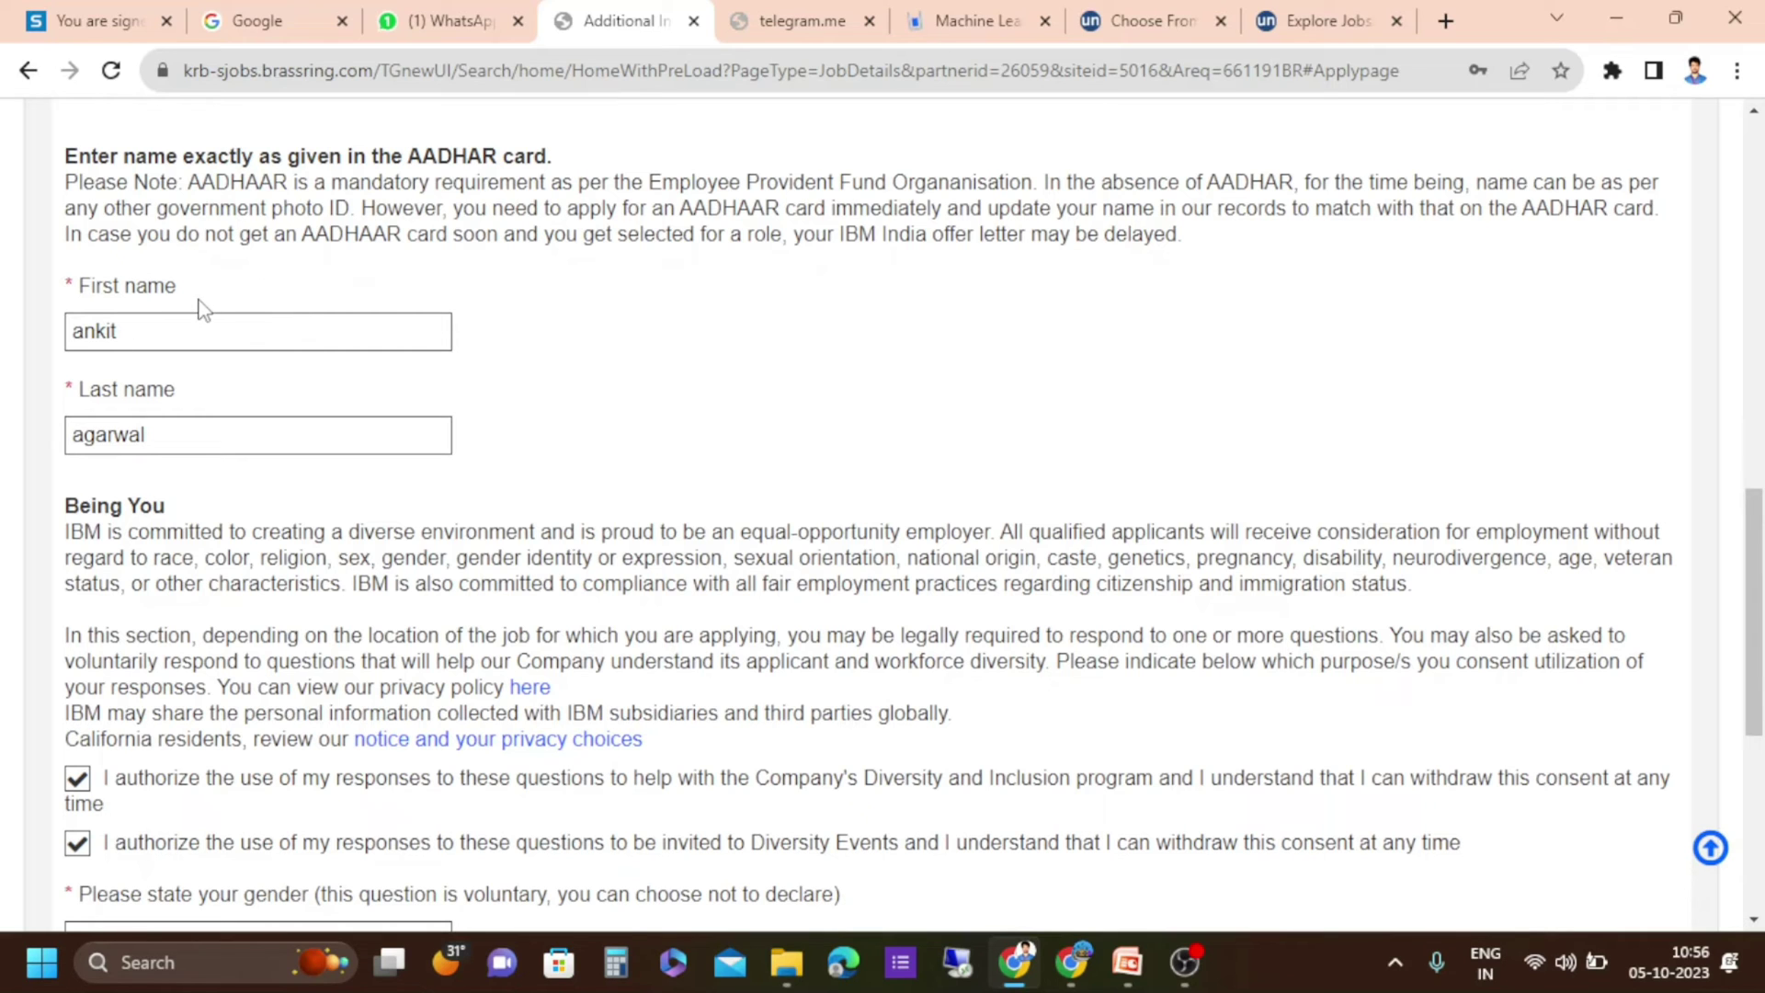
pyautogui.scroll(-4, 404, 397)
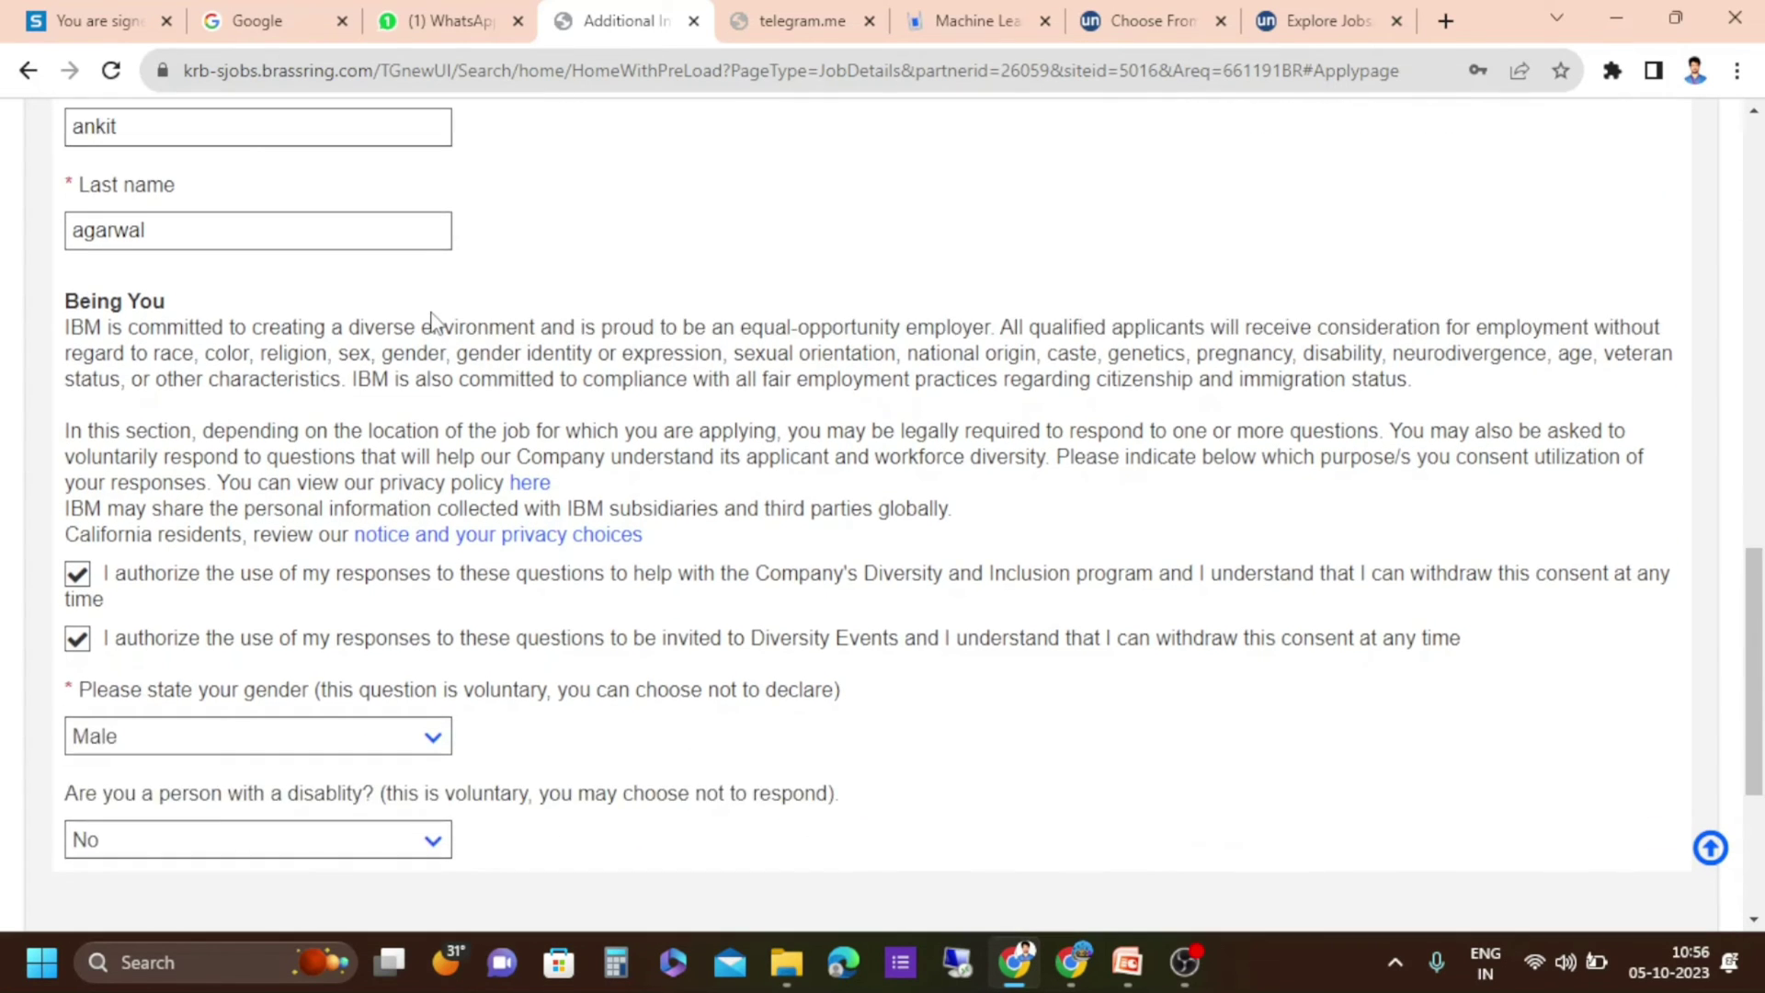
pyautogui.scroll(1, 157, 426)
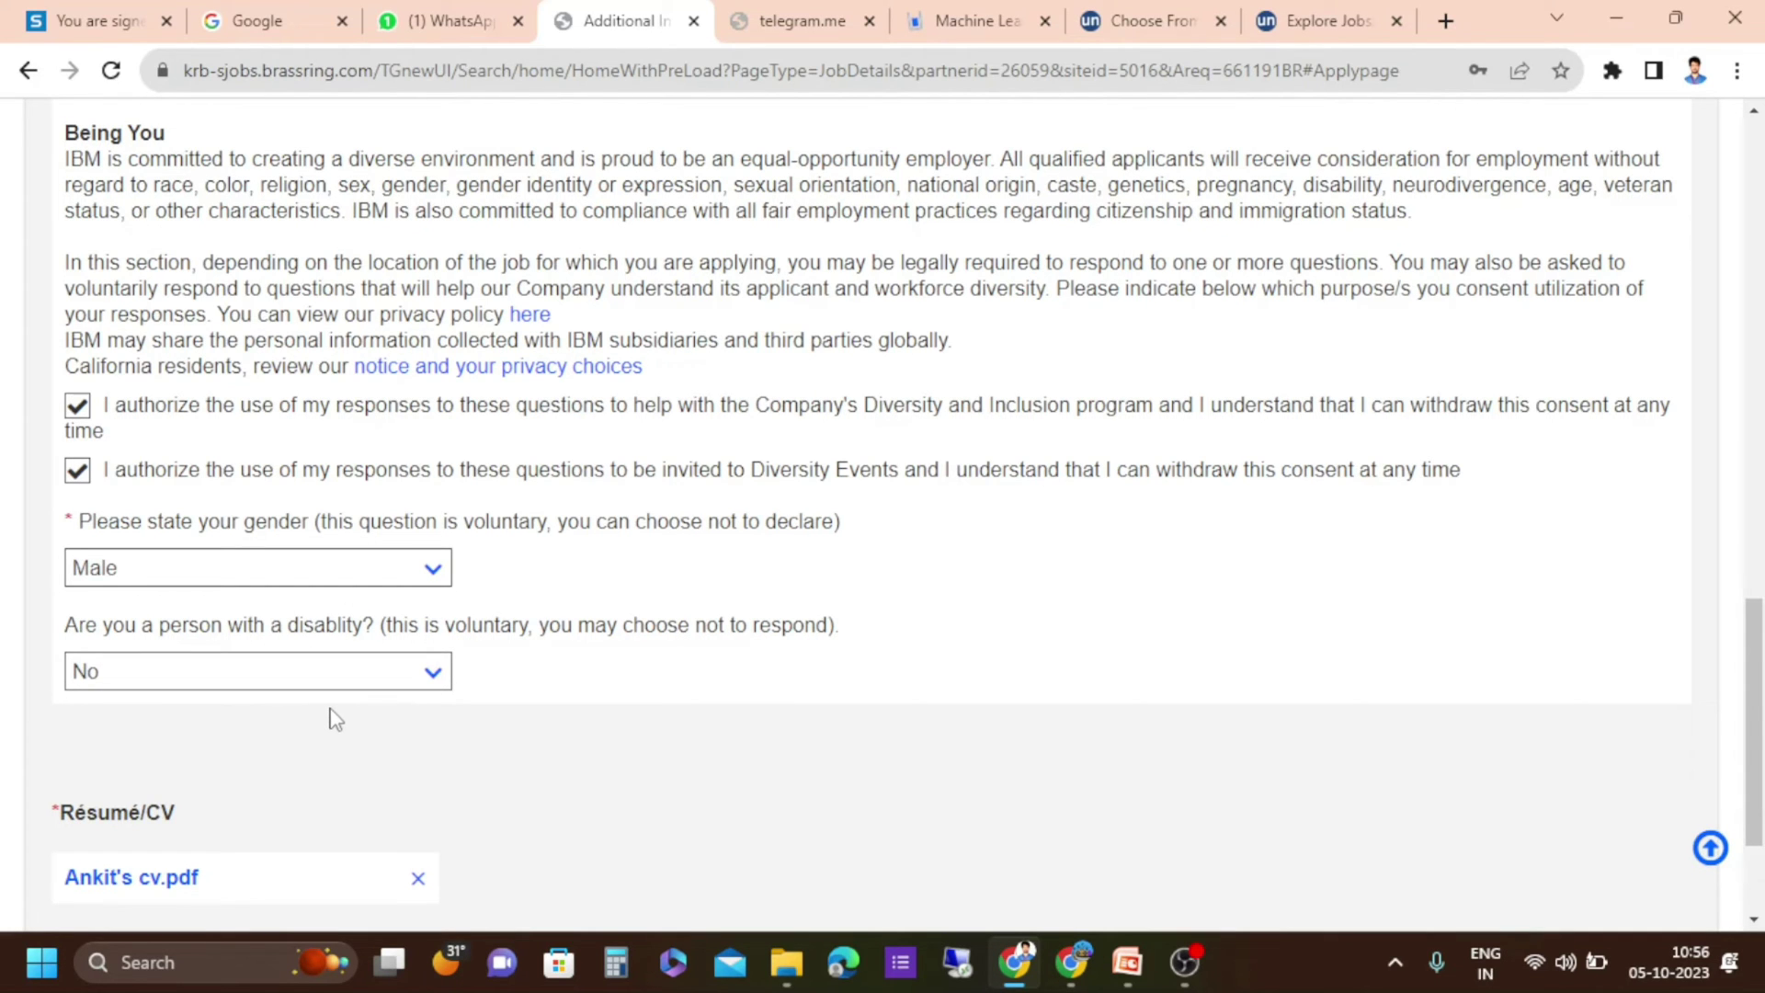
pyautogui.scroll(-1, 331, 717)
pyautogui.scroll(-1, 353, 670)
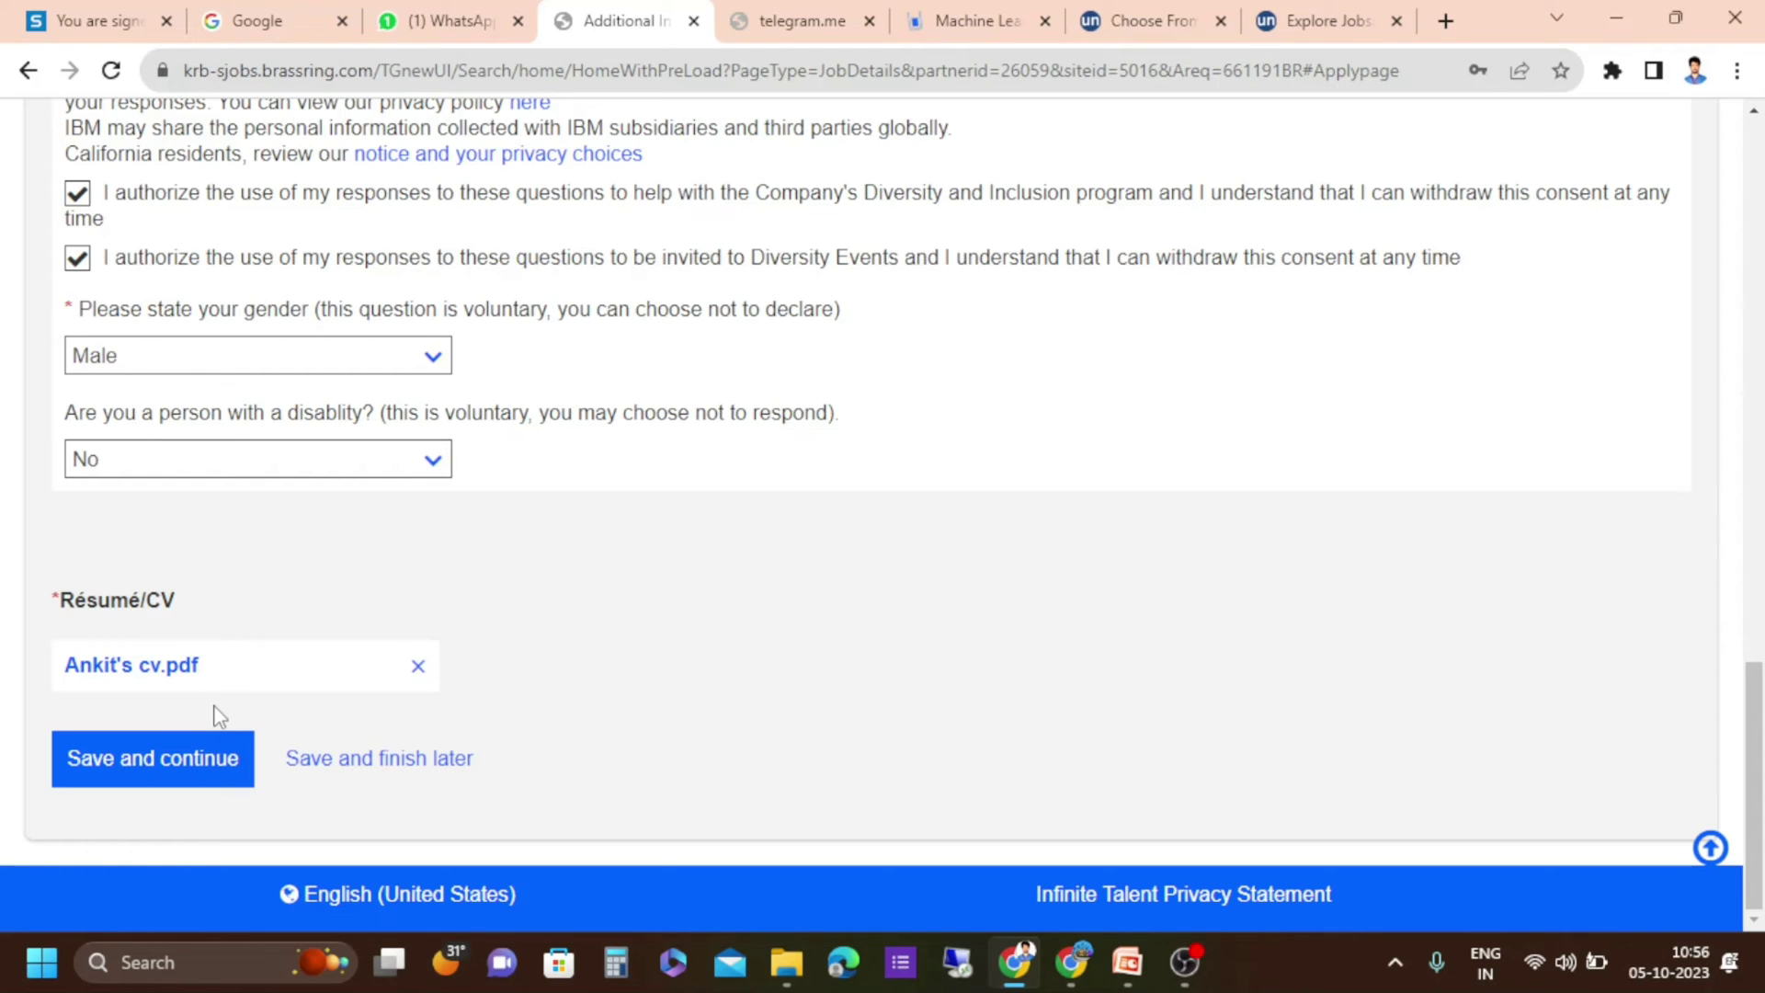
# Step: Save the additional information, review the application and send it to reach 100%
pyautogui.click(202, 768)
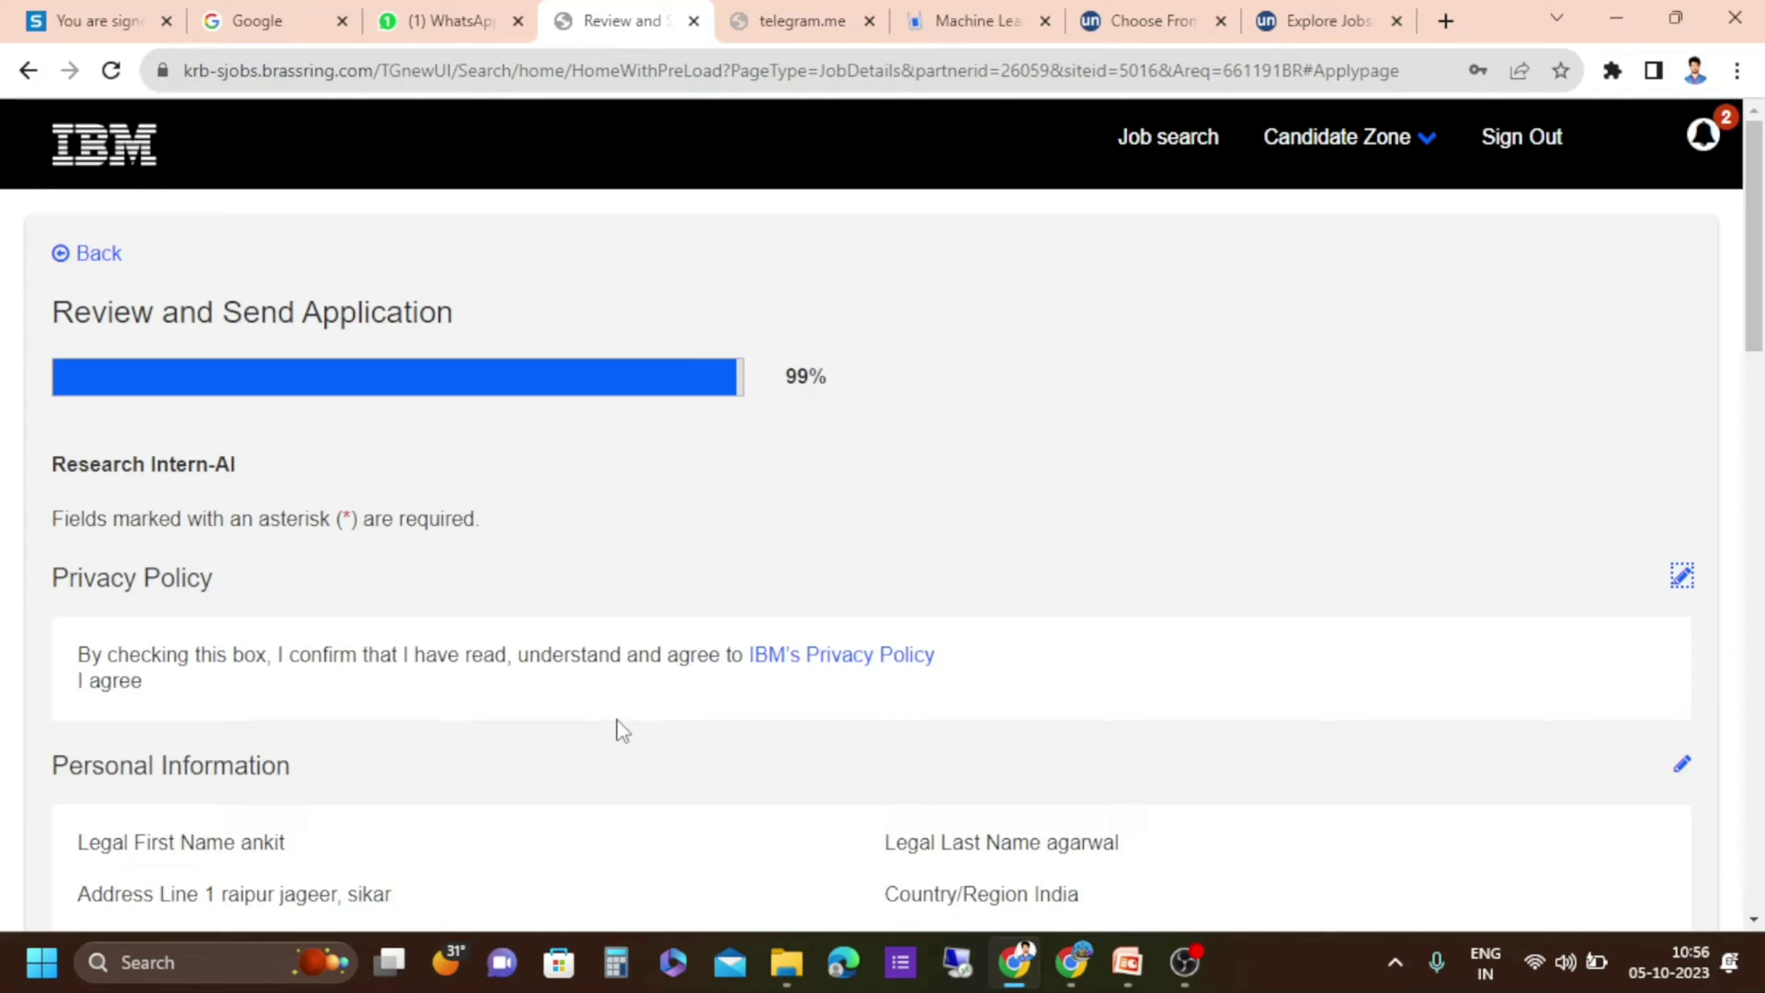
pyautogui.scroll(-4, 617, 729)
pyautogui.scroll(-1, 616, 729)
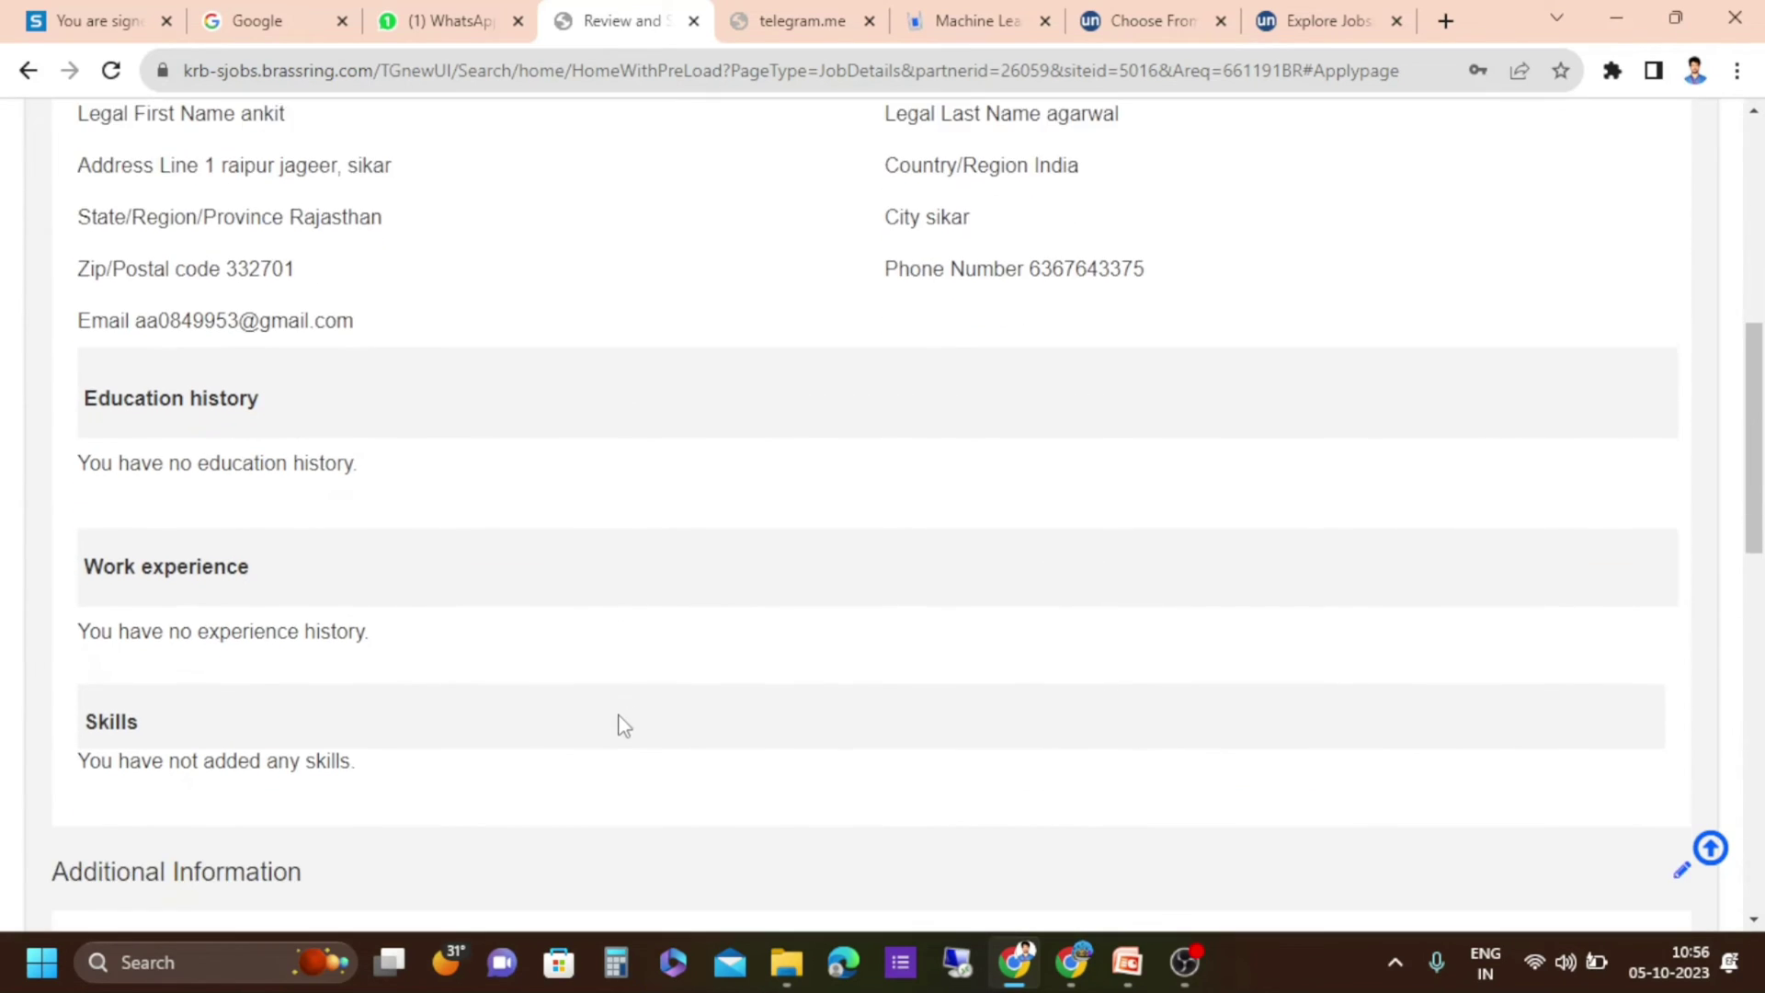
pyautogui.scroll(-1, 619, 720)
pyautogui.scroll(-1, 619, 716)
pyautogui.scroll(-2, 618, 714)
pyautogui.scroll(-2, 619, 715)
pyautogui.scroll(-2, 618, 715)
pyautogui.scroll(-2, 618, 715)
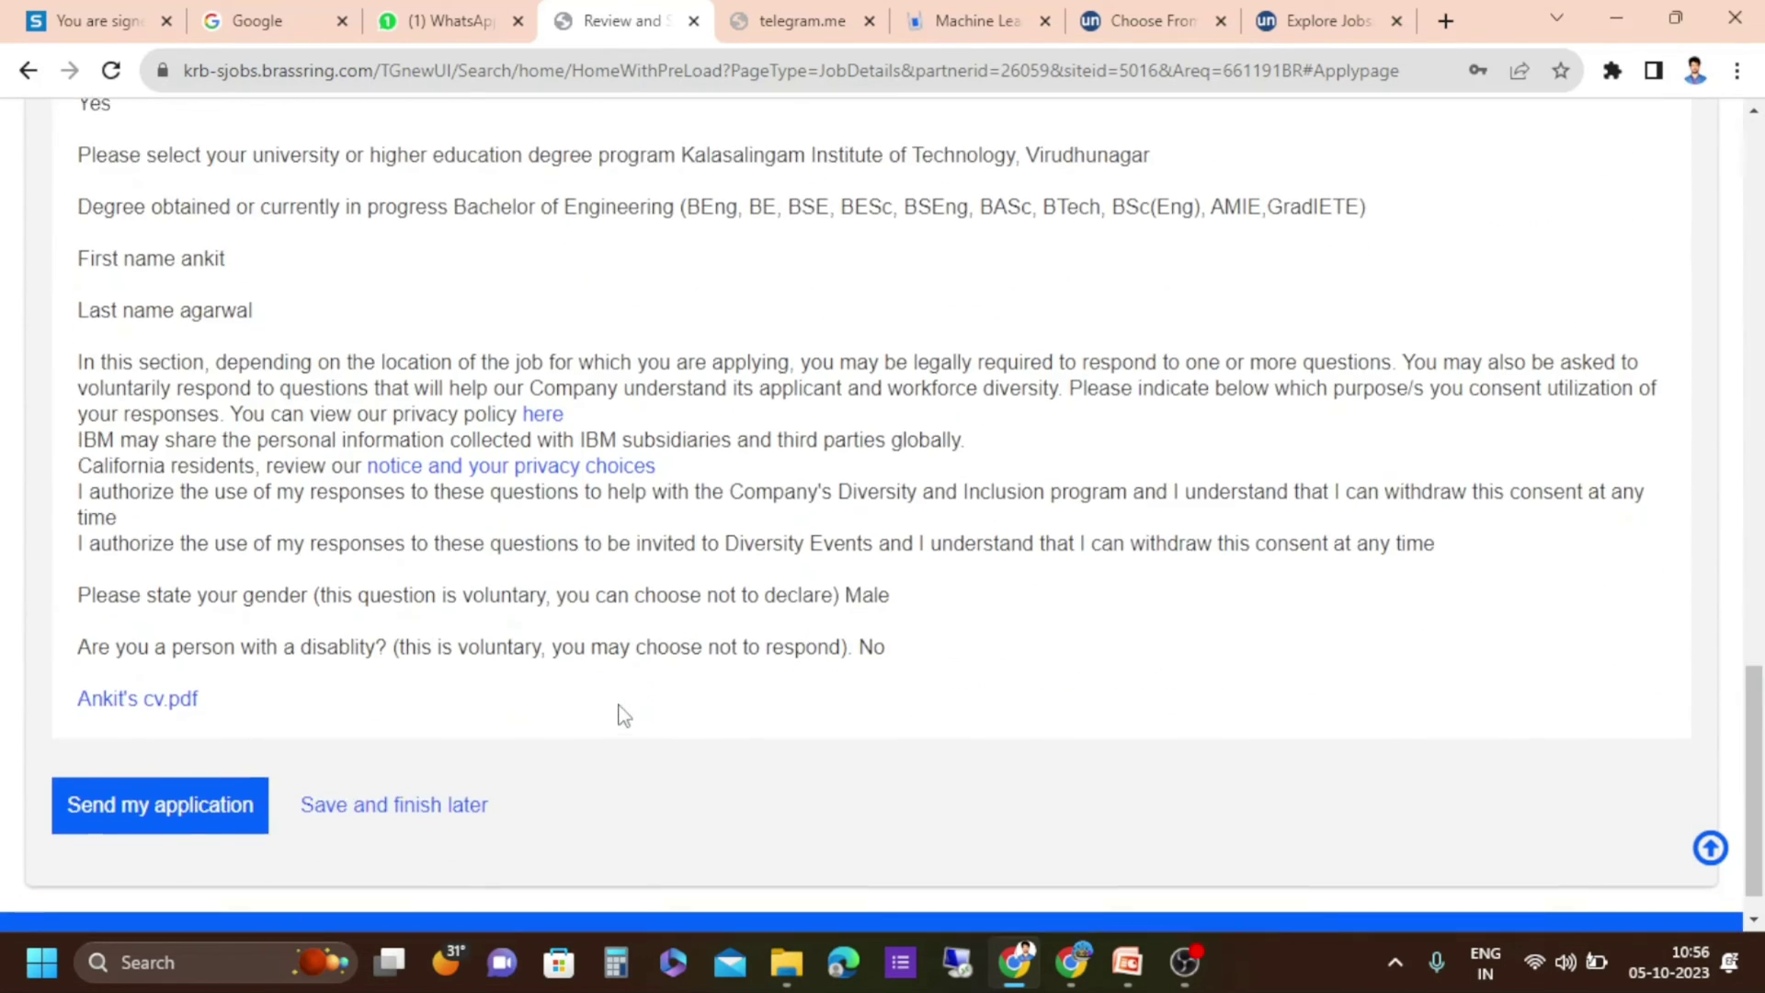
pyautogui.scroll(-1, 619, 715)
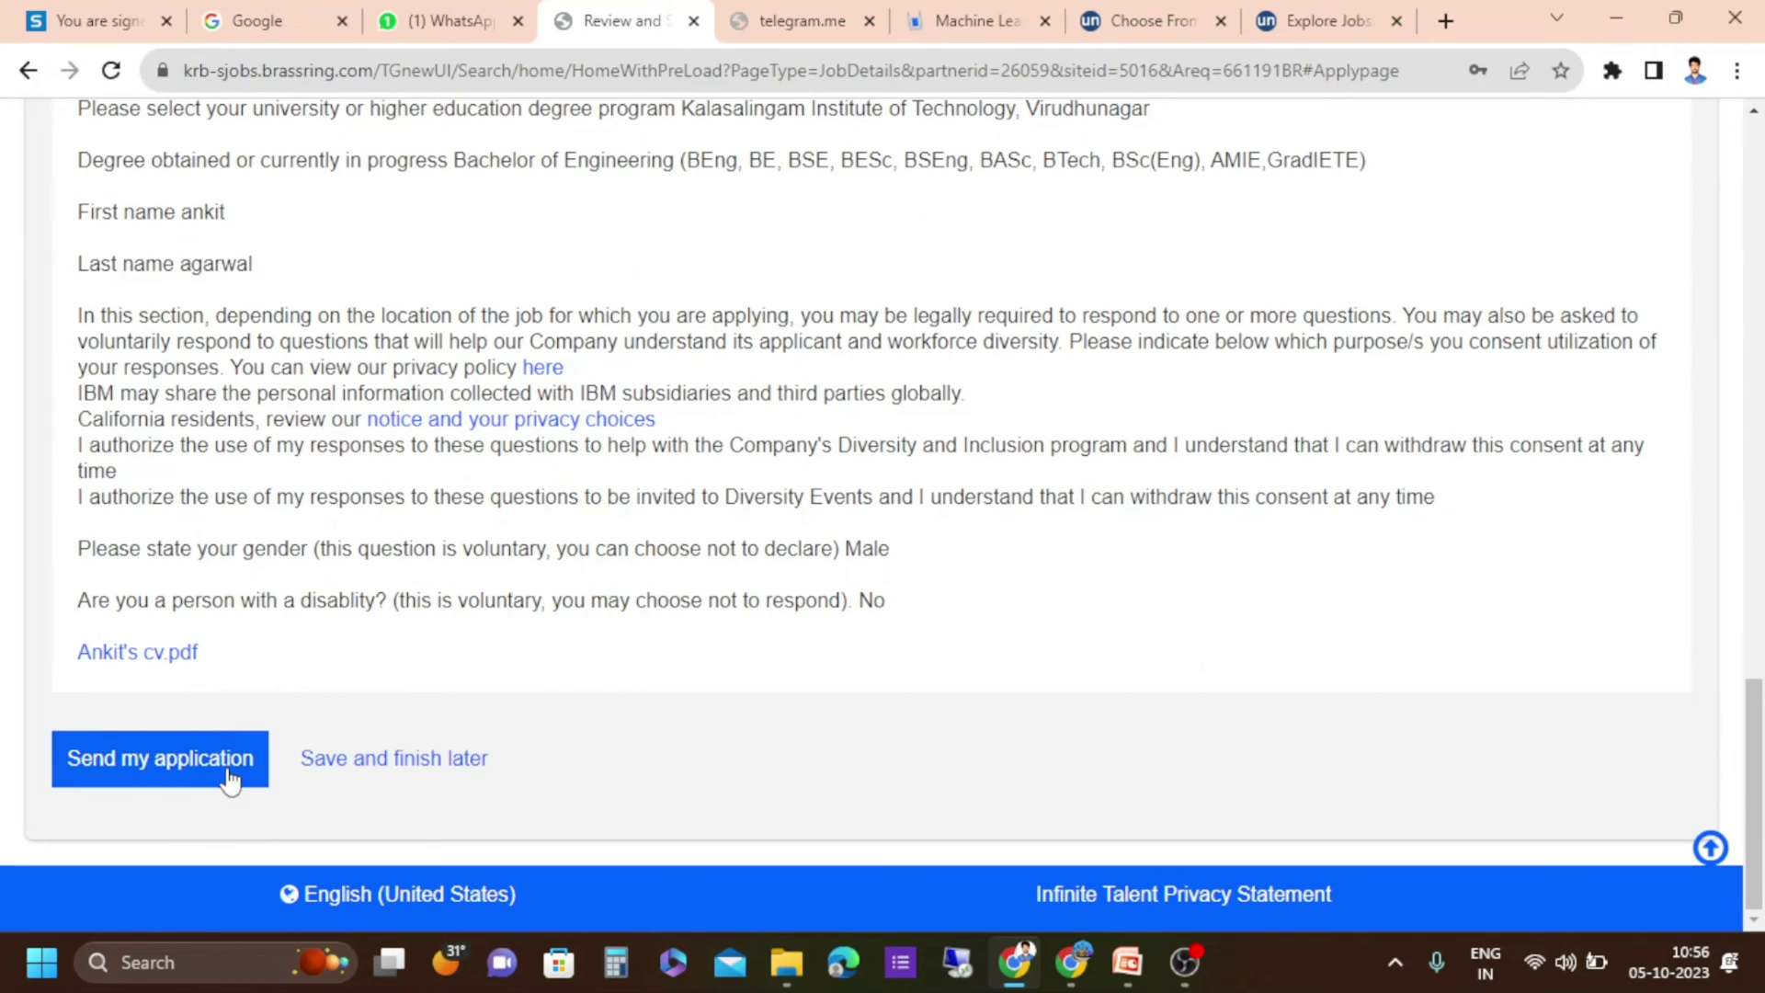
pyautogui.click(160, 758)
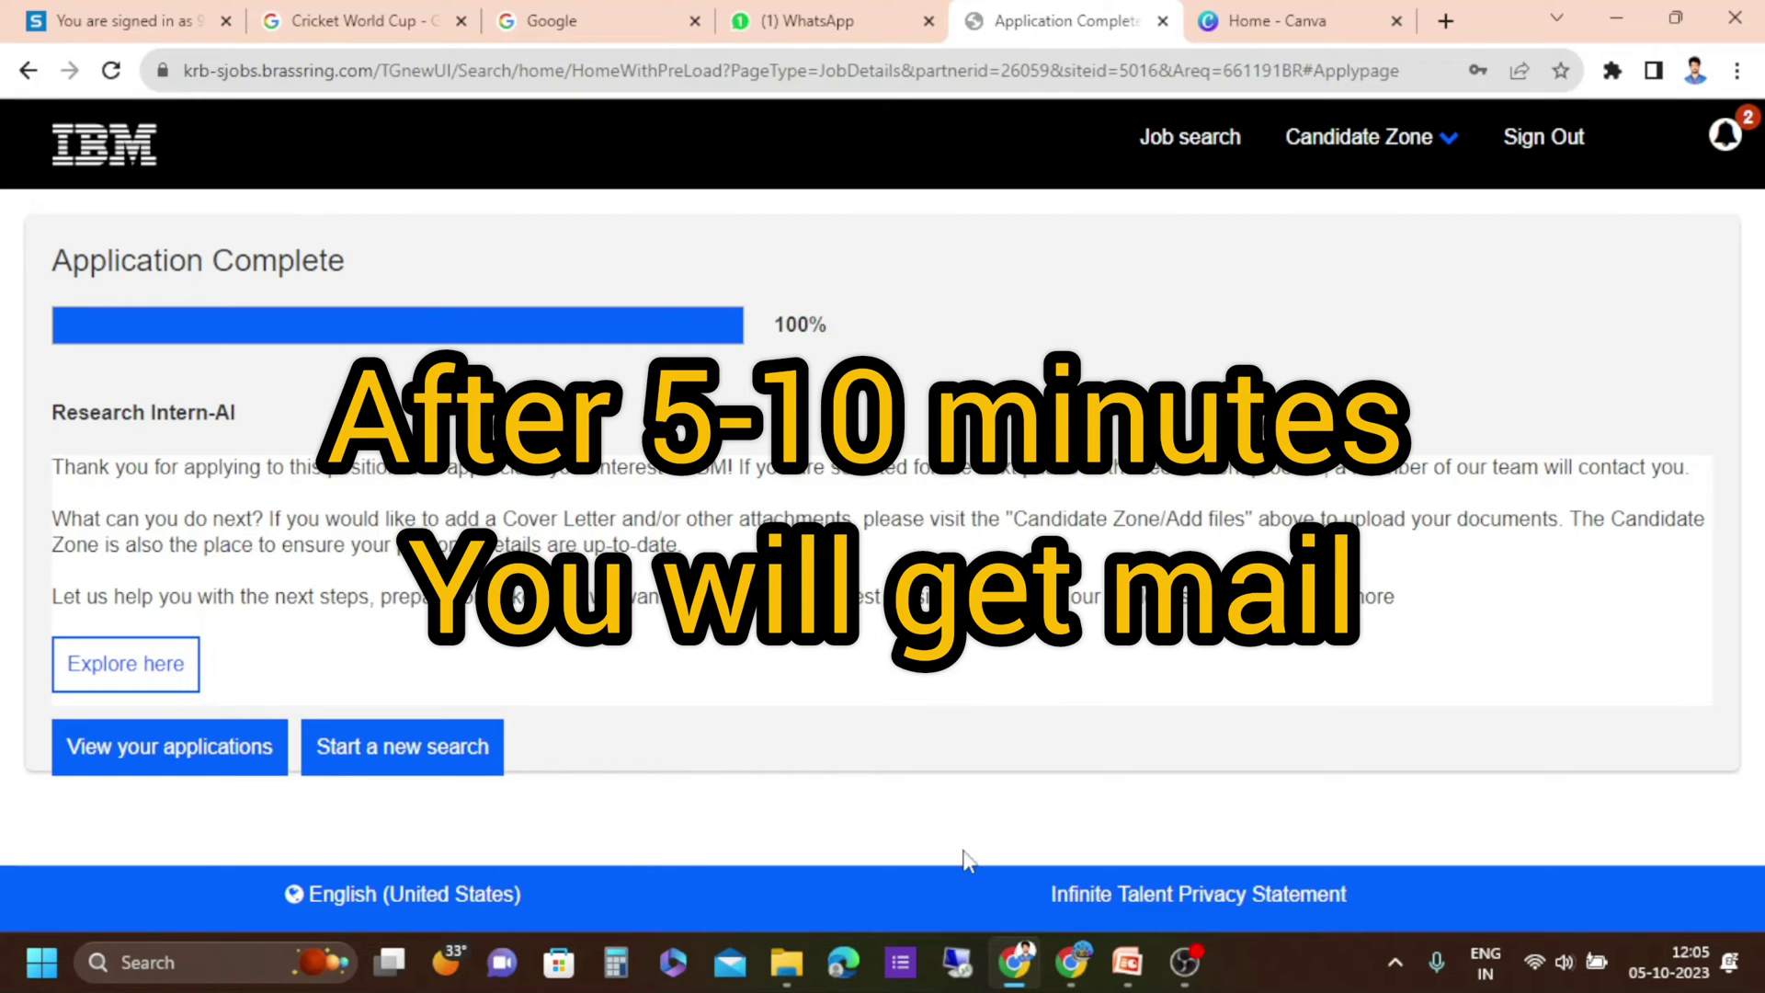
# Step: Switch to Gmail and read the IBM application submission confirmation email
pyautogui.click(1070, 964)
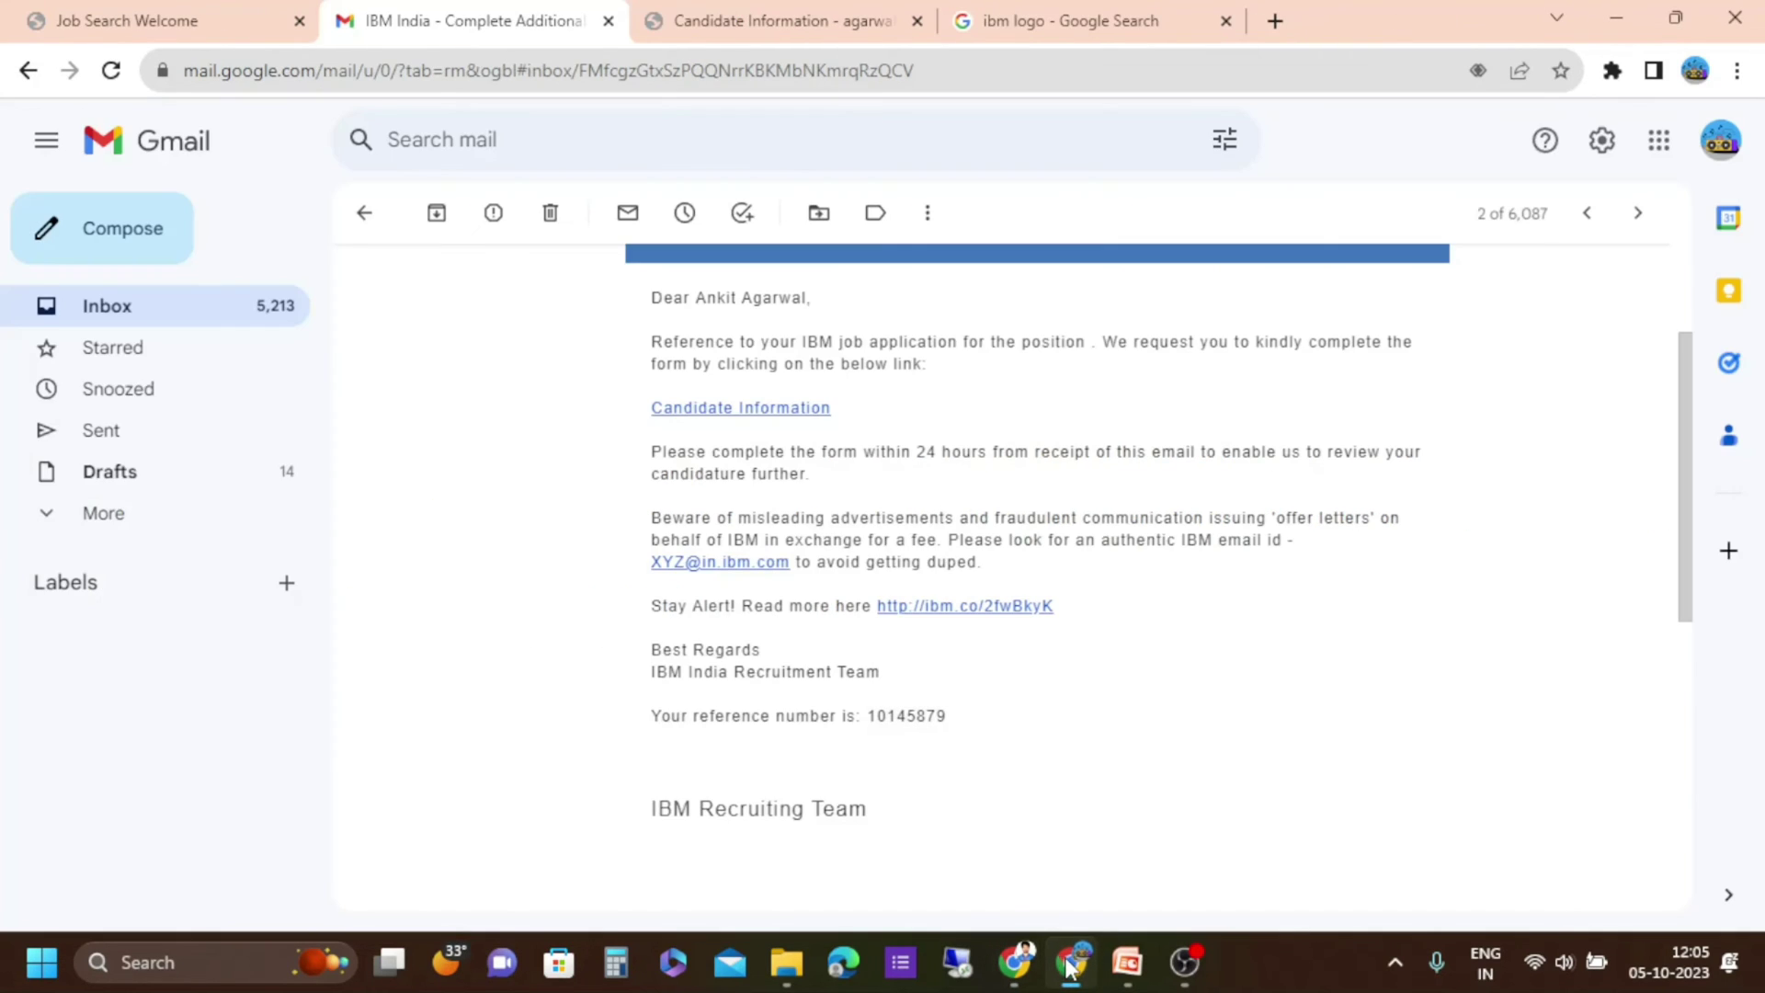
pyautogui.click(28, 77)
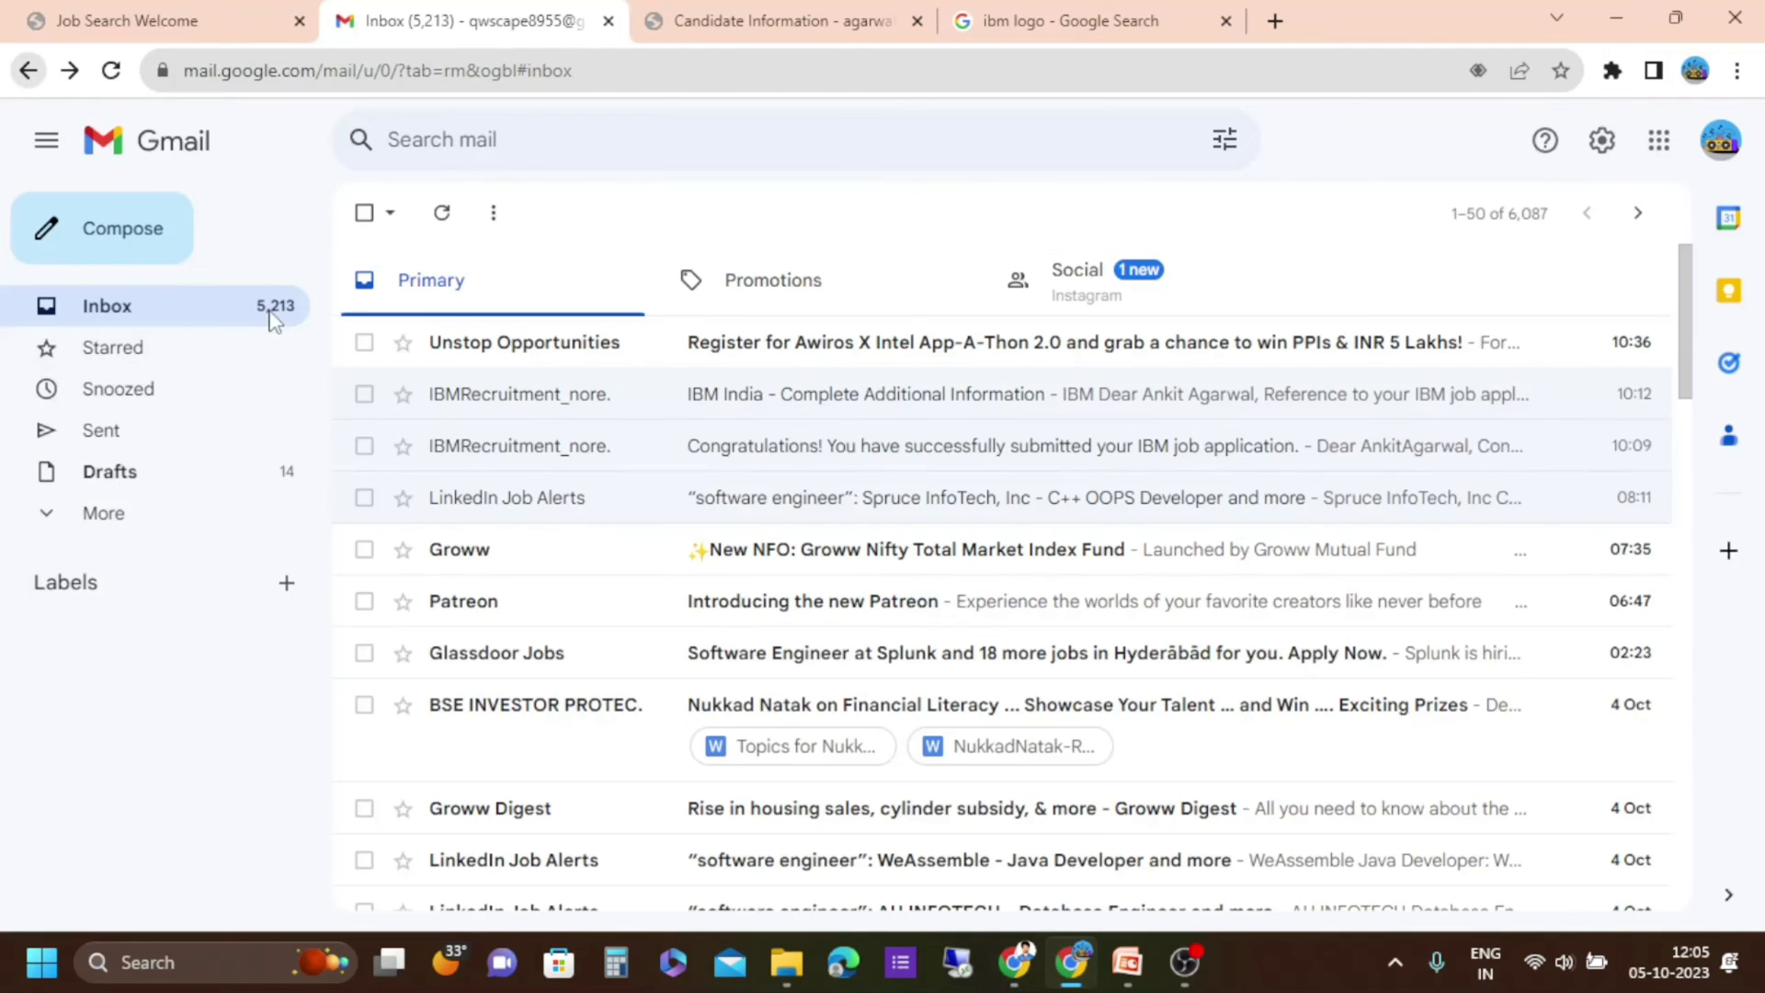
pyautogui.click(517, 470)
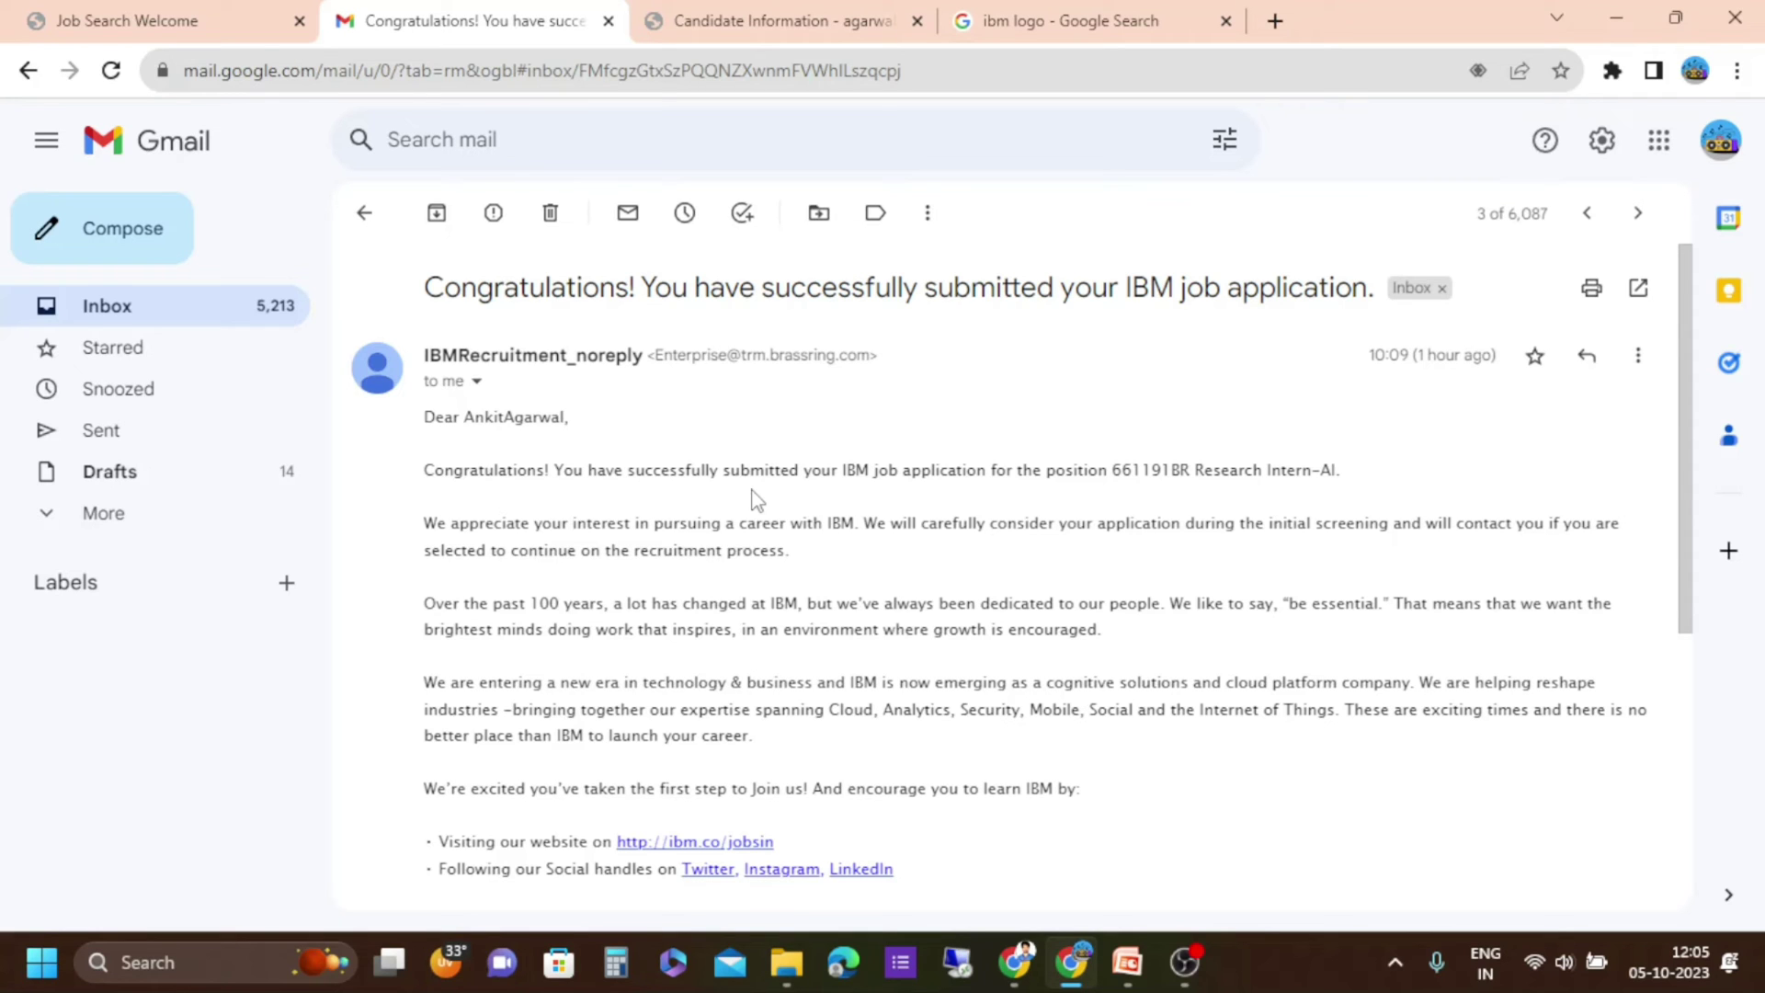
# Step: Return to the inbox and open the 'IBM India - Complete Additional Information' email
pyautogui.click(28, 71)
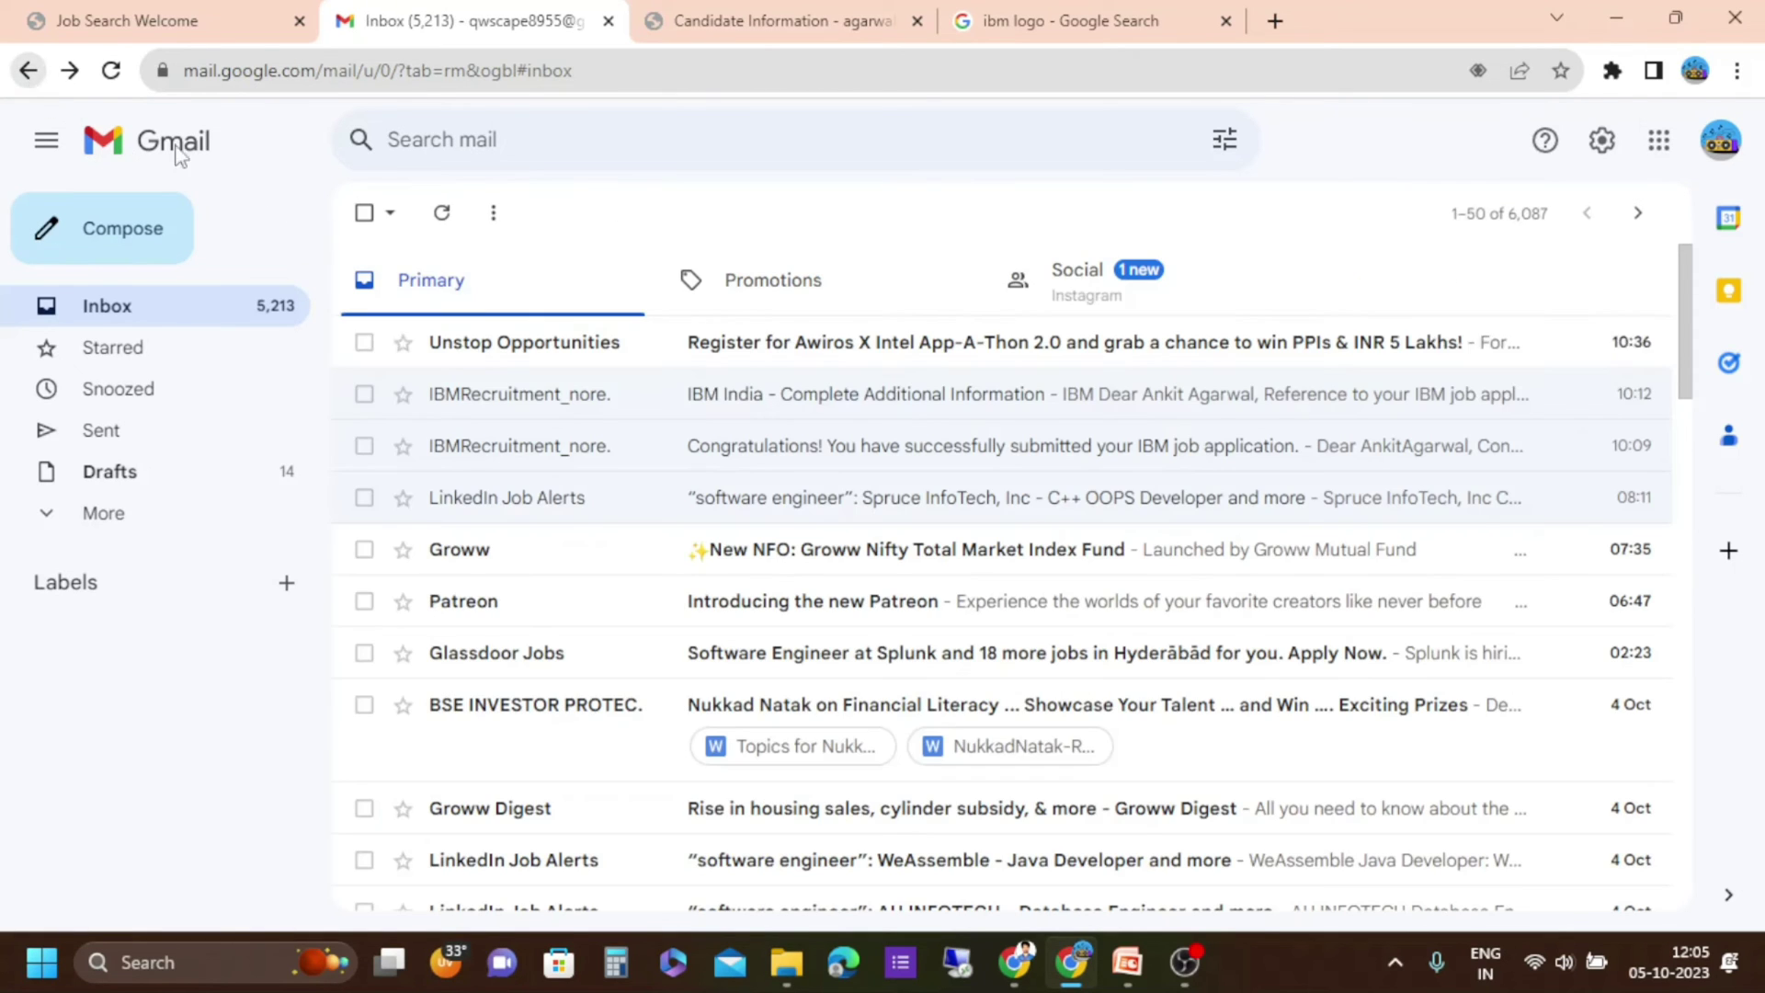
pyautogui.click(721, 396)
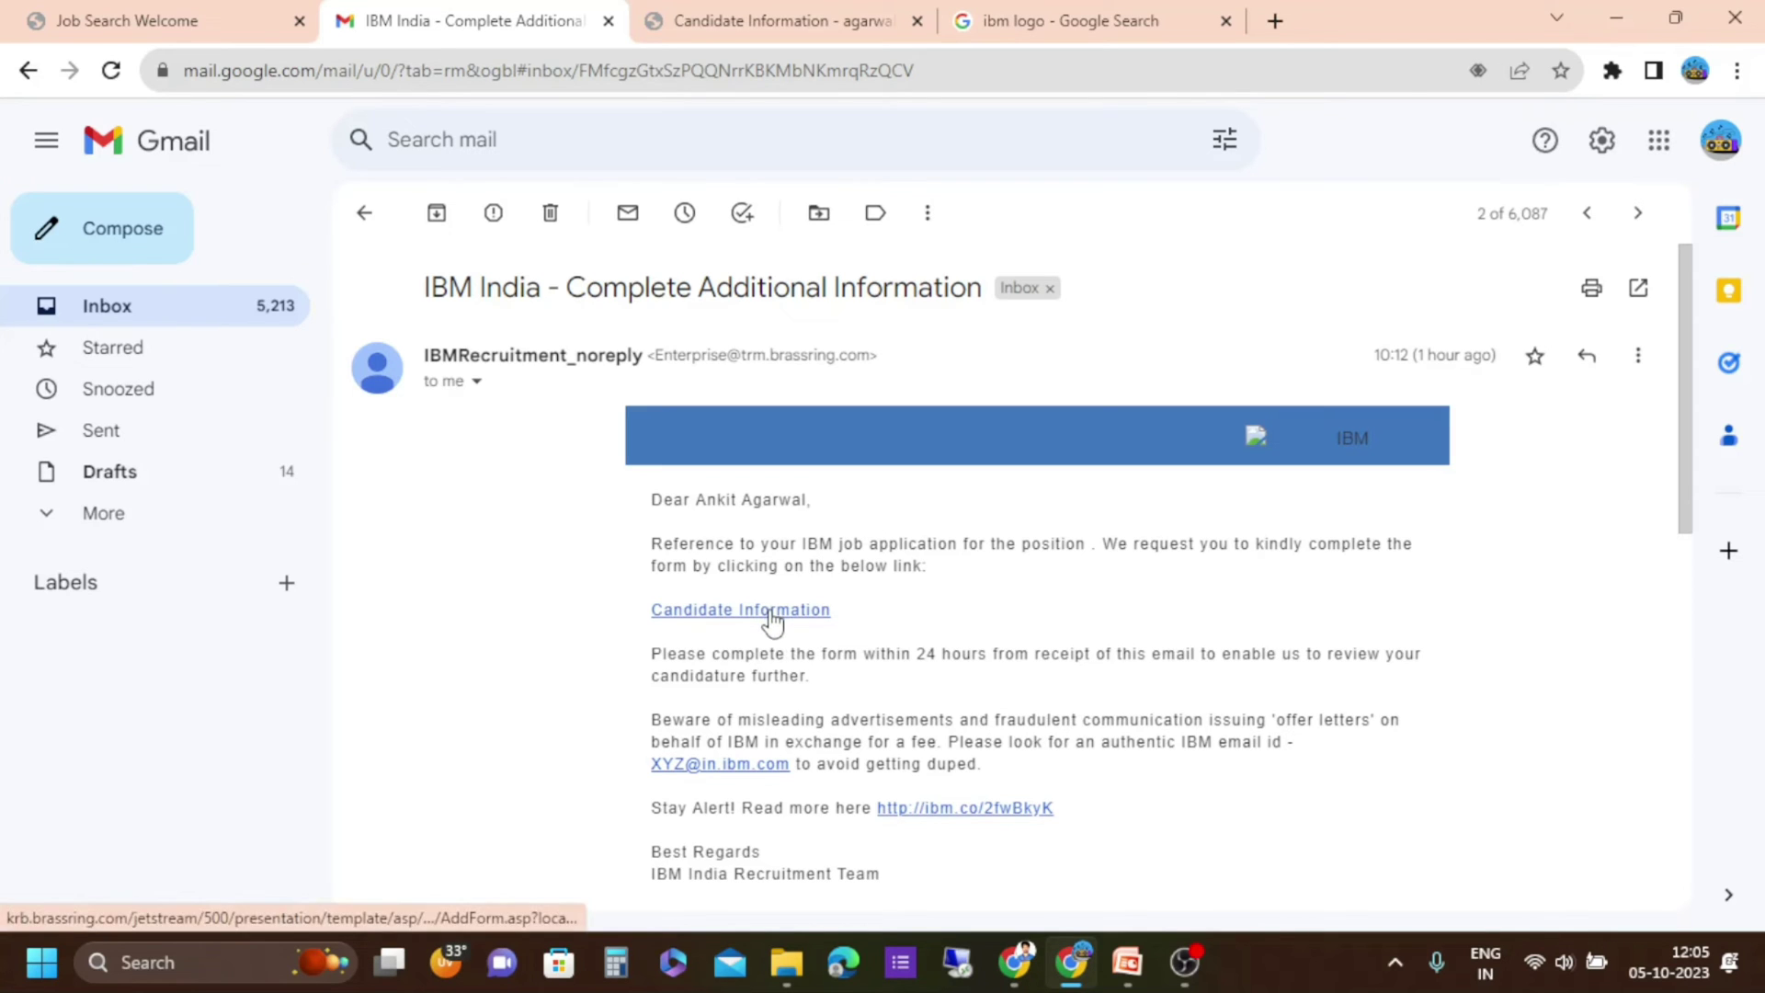
pyautogui.click(701, 19)
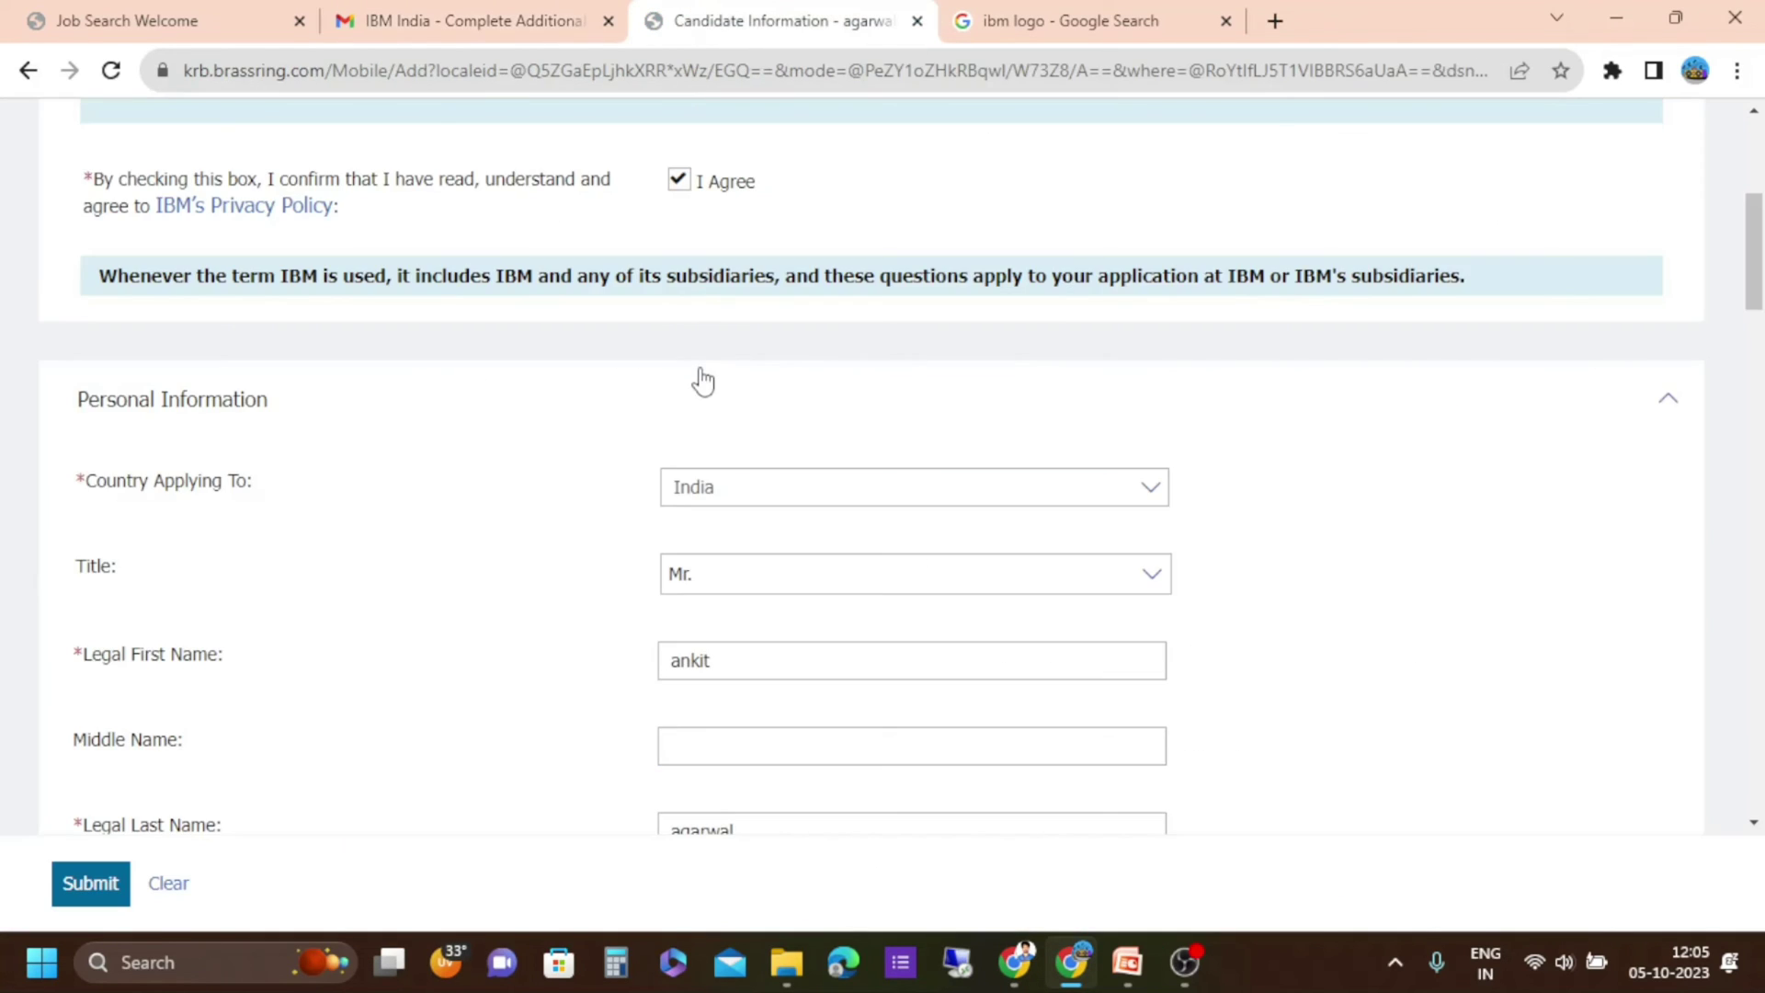
pyautogui.scroll(1, 700, 387)
pyautogui.scroll(2, 700, 386)
pyautogui.scroll(-1, 700, 389)
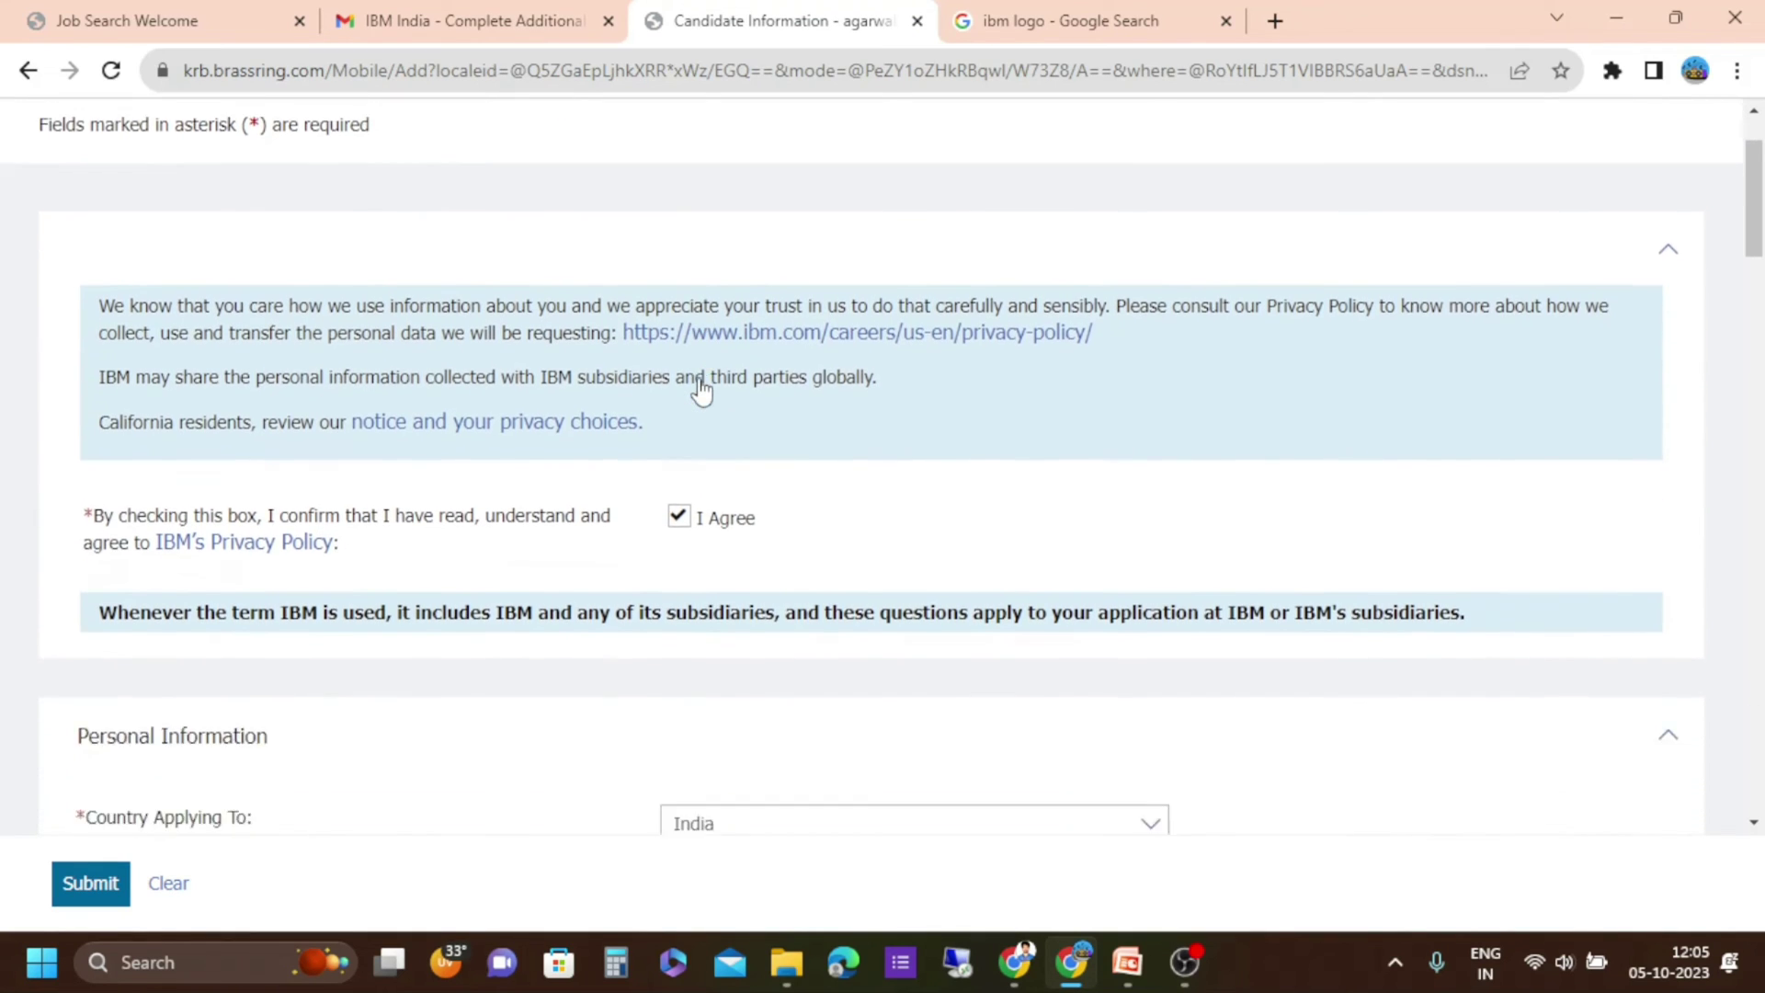
pyautogui.scroll(-1, 701, 391)
pyautogui.scroll(-1, 700, 392)
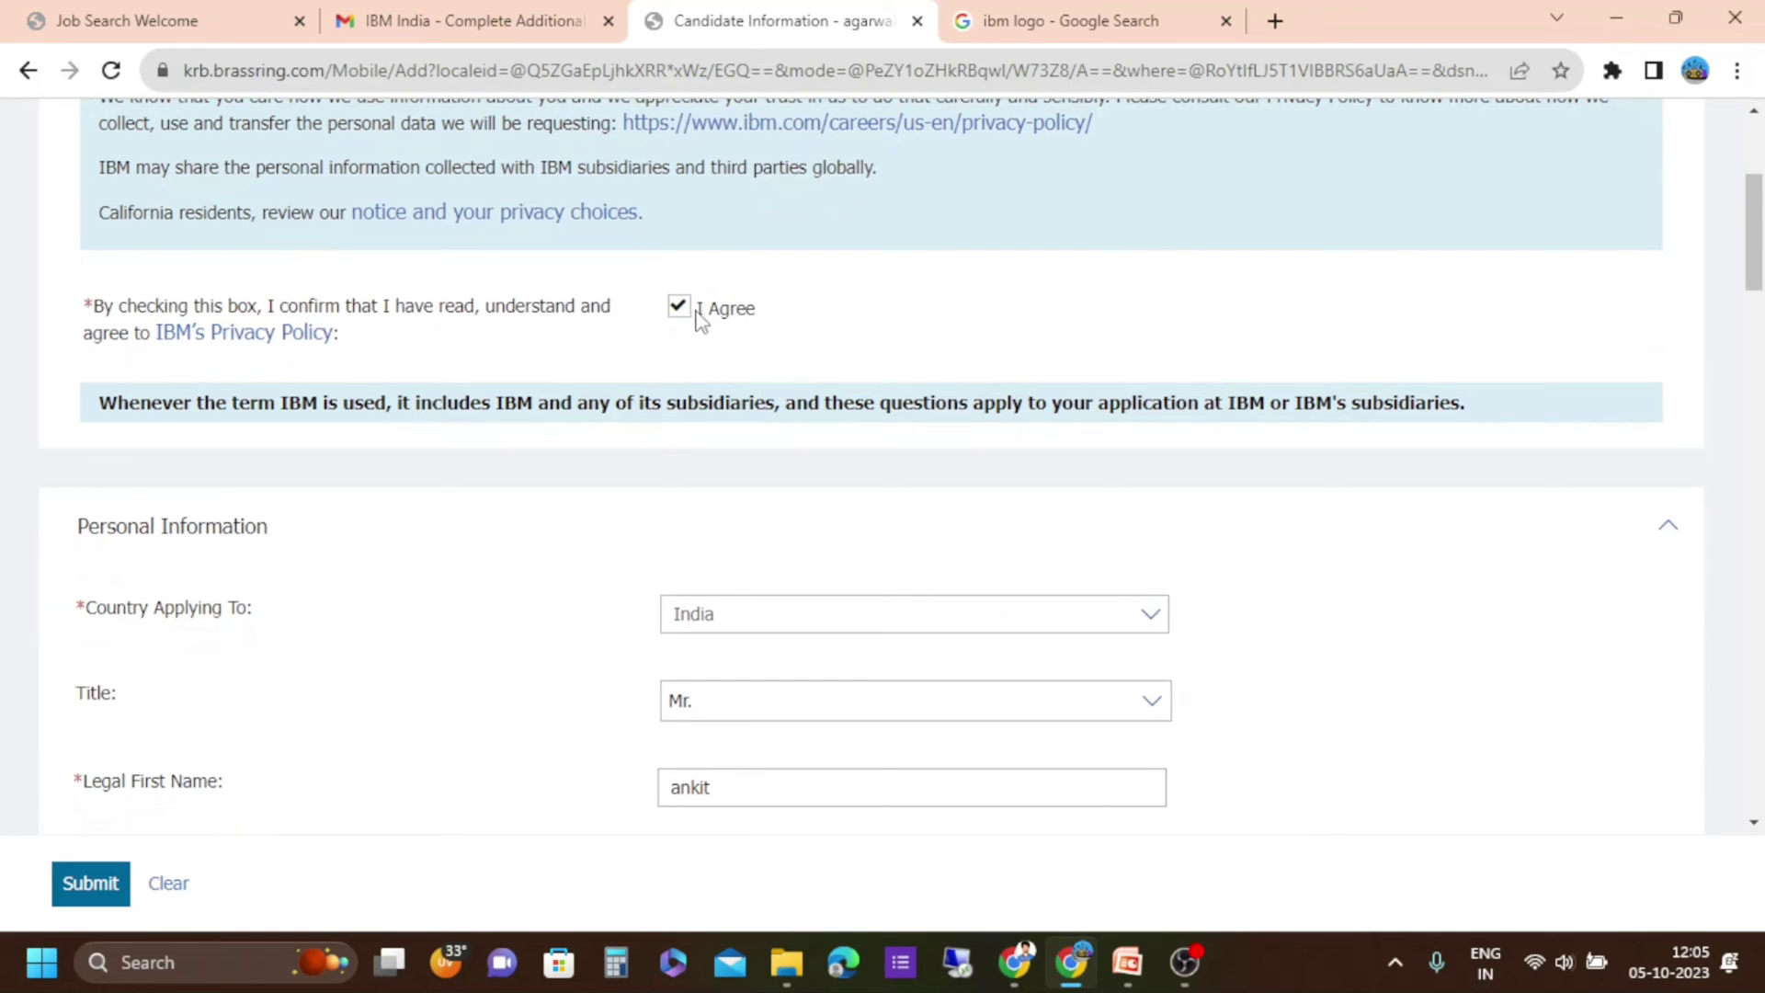
pyautogui.scroll(-3, 700, 318)
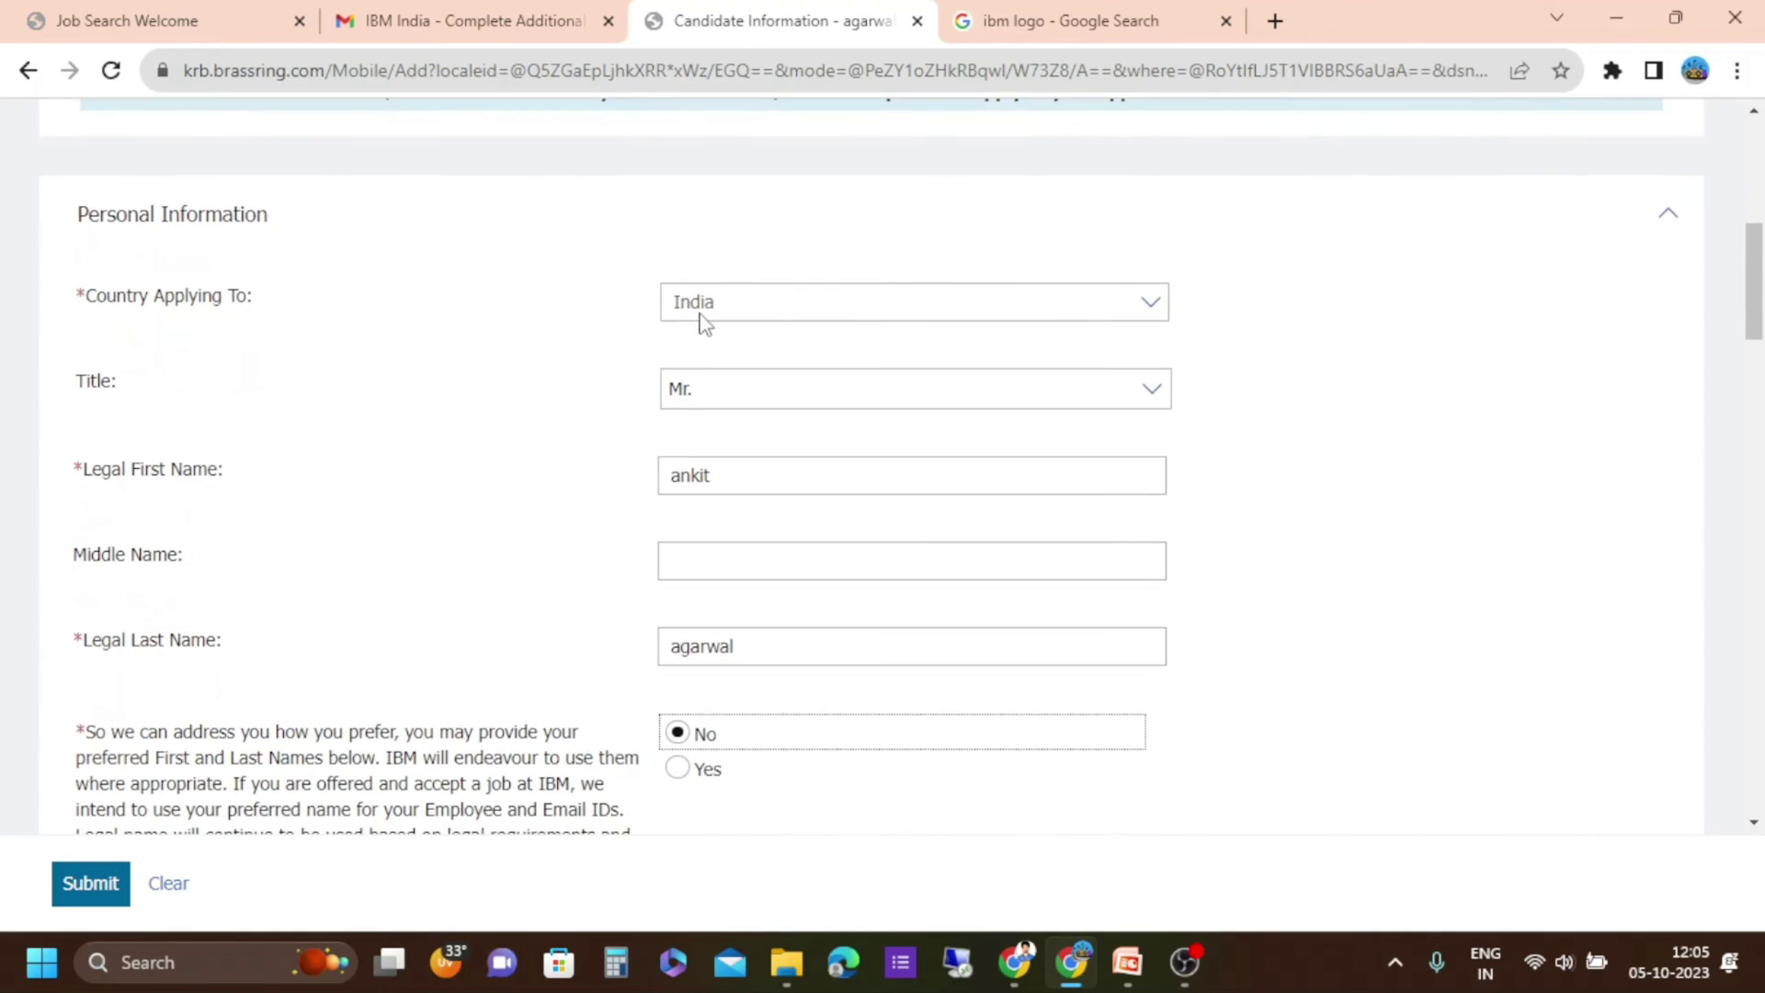
pyautogui.scroll(-1, 732, 429)
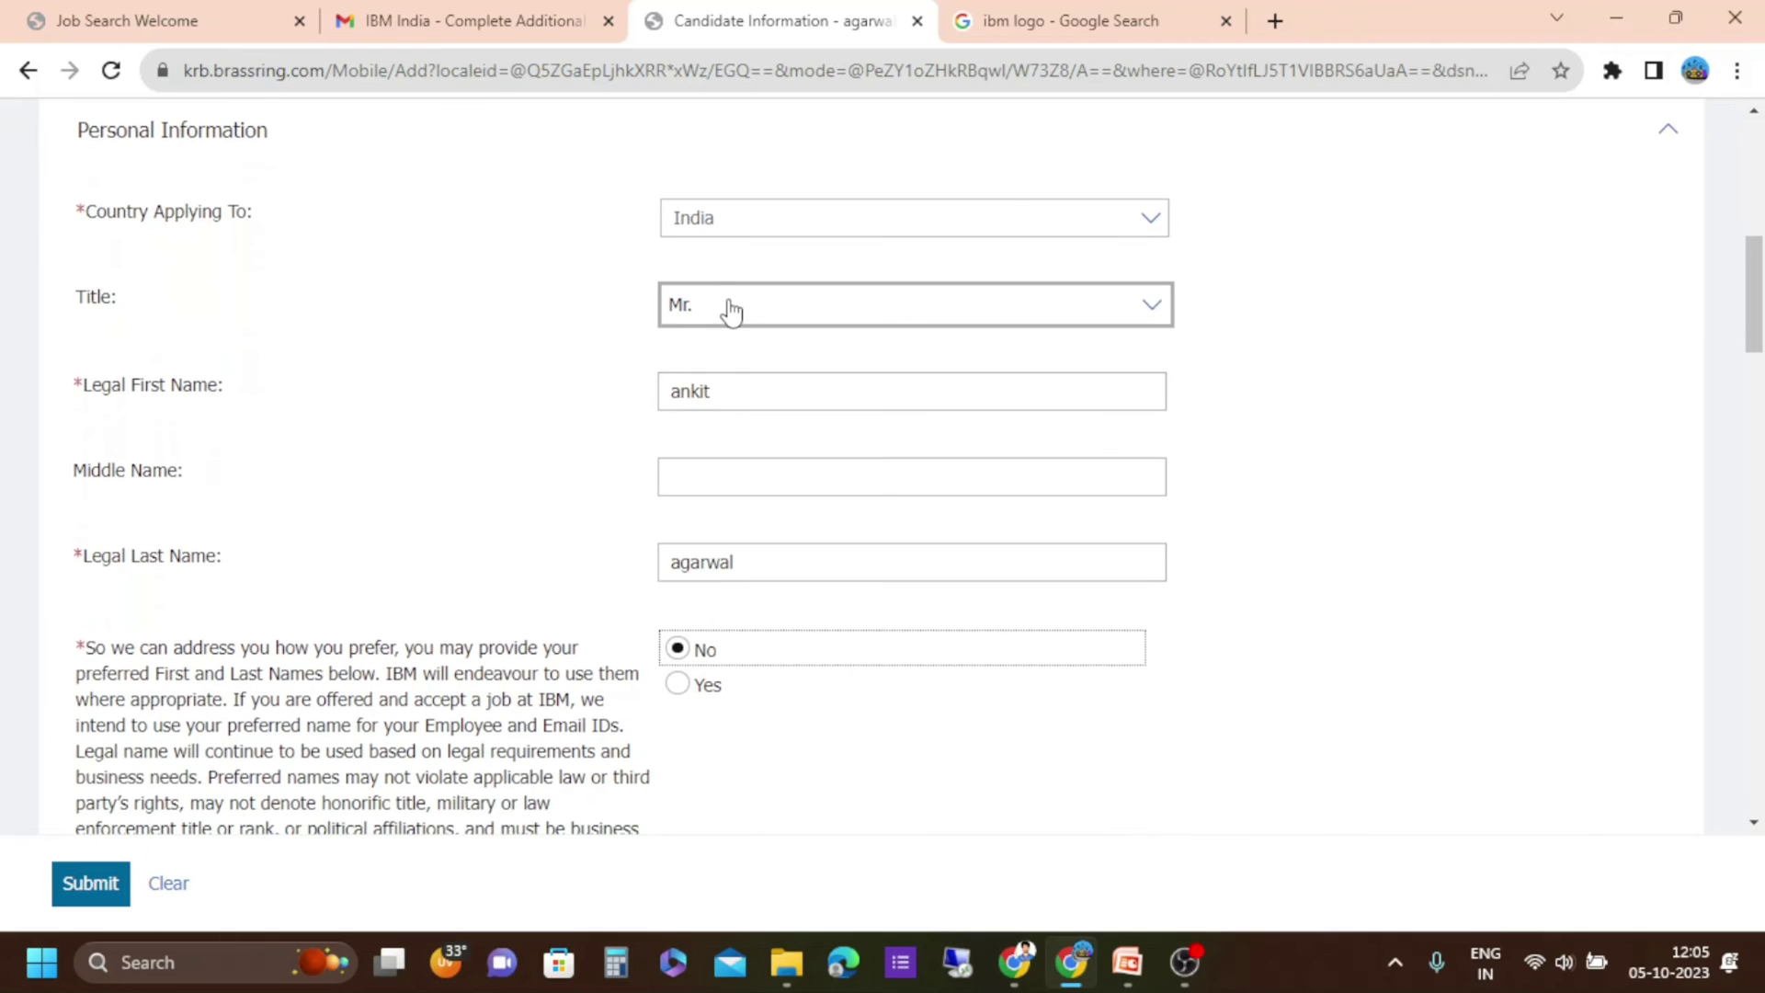
pyautogui.scroll(-1, 566, 359)
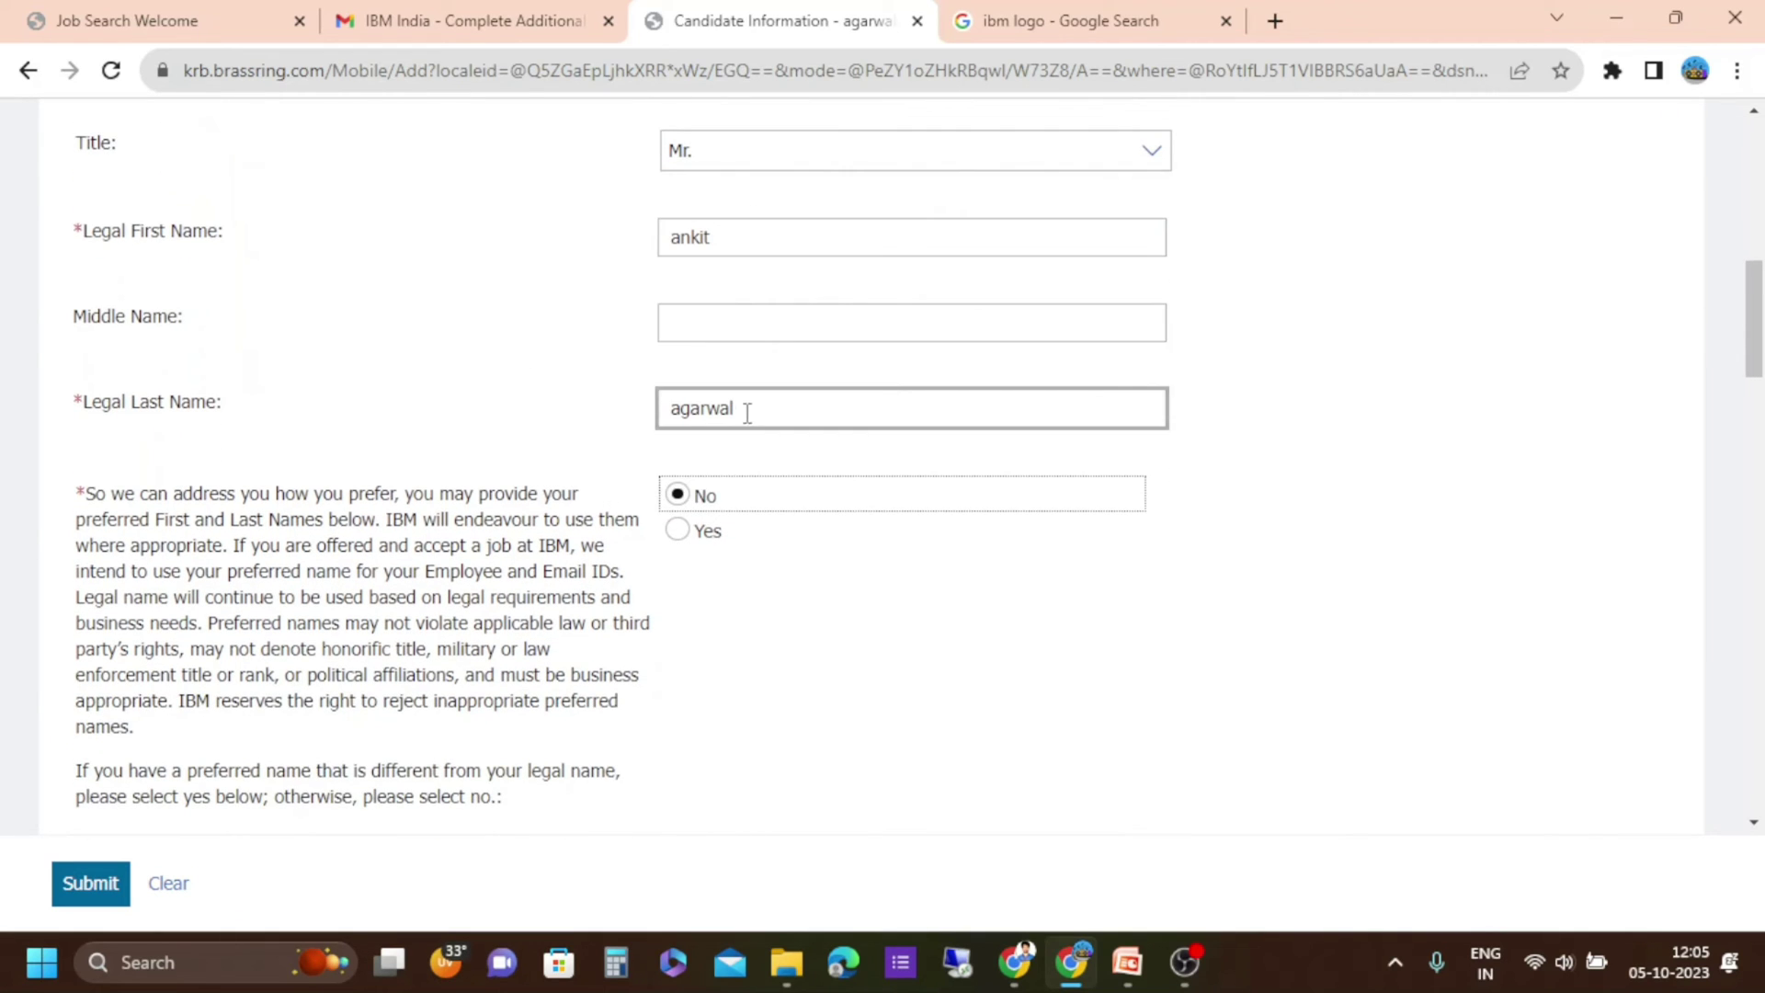
pyautogui.scroll(-2, 557, 469)
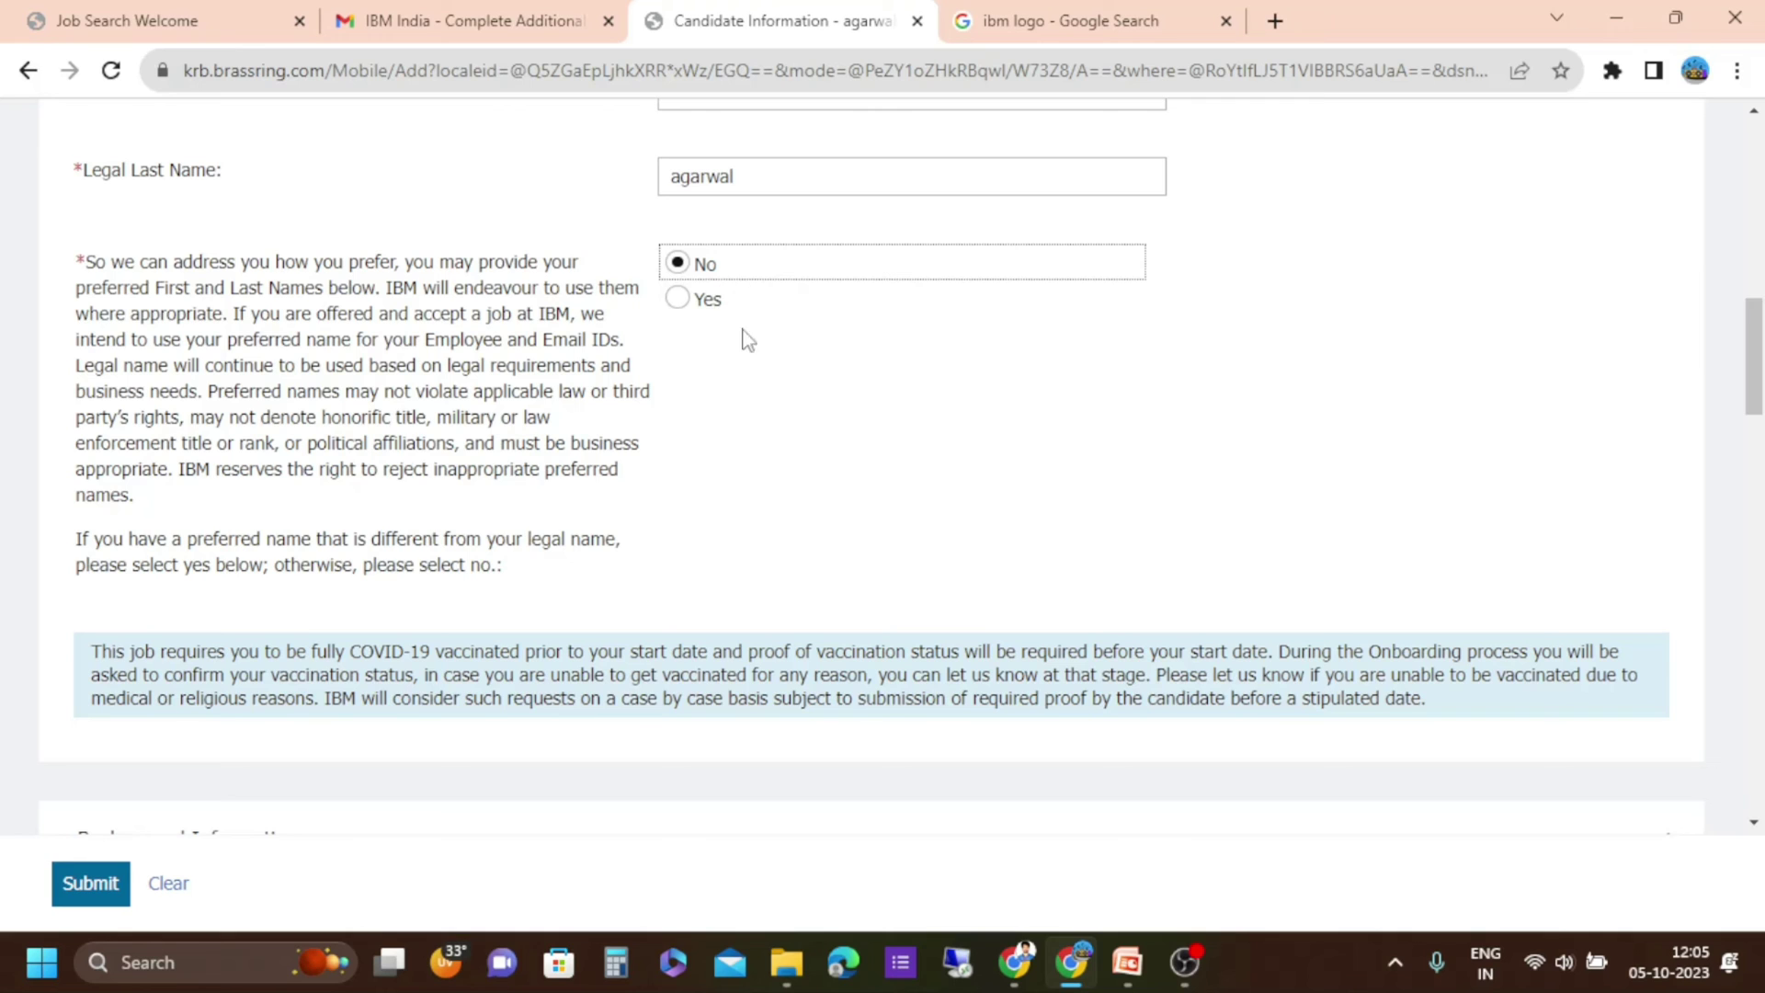
pyautogui.scroll(-1, 717, 460)
pyautogui.scroll(-2, 717, 462)
pyautogui.scroll(-2, 717, 456)
pyautogui.scroll(-1, 717, 455)
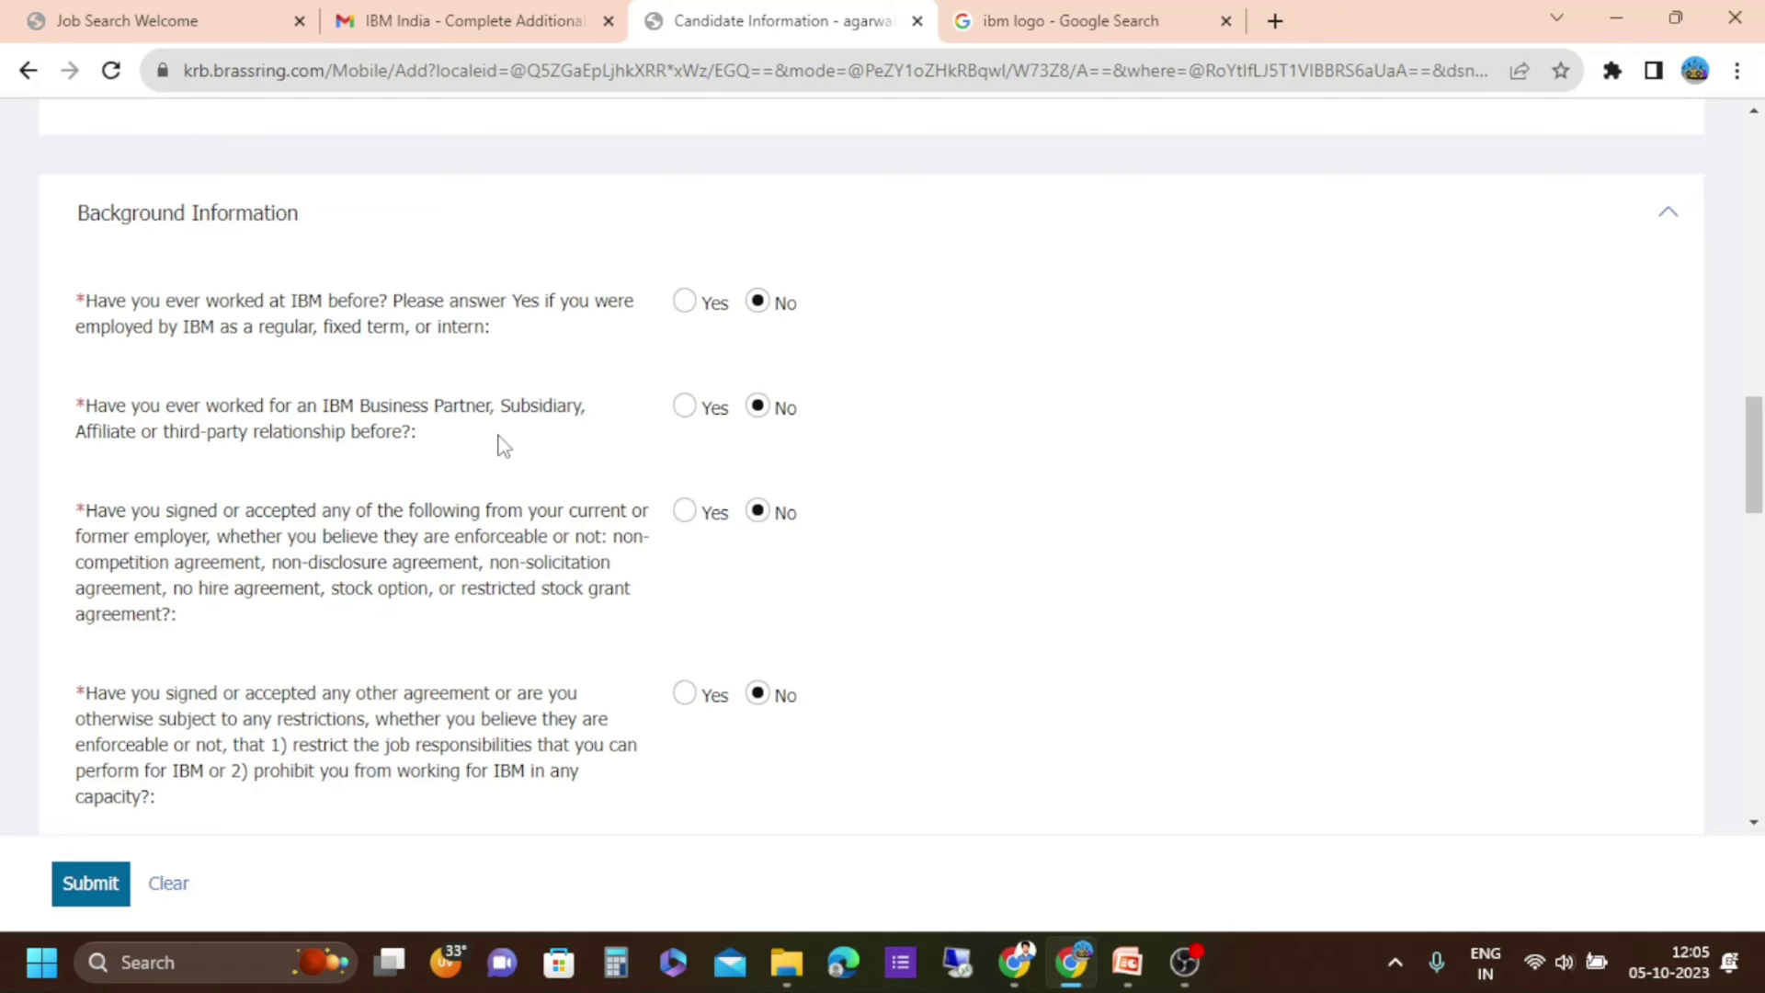
pyautogui.scroll(-1, 503, 444)
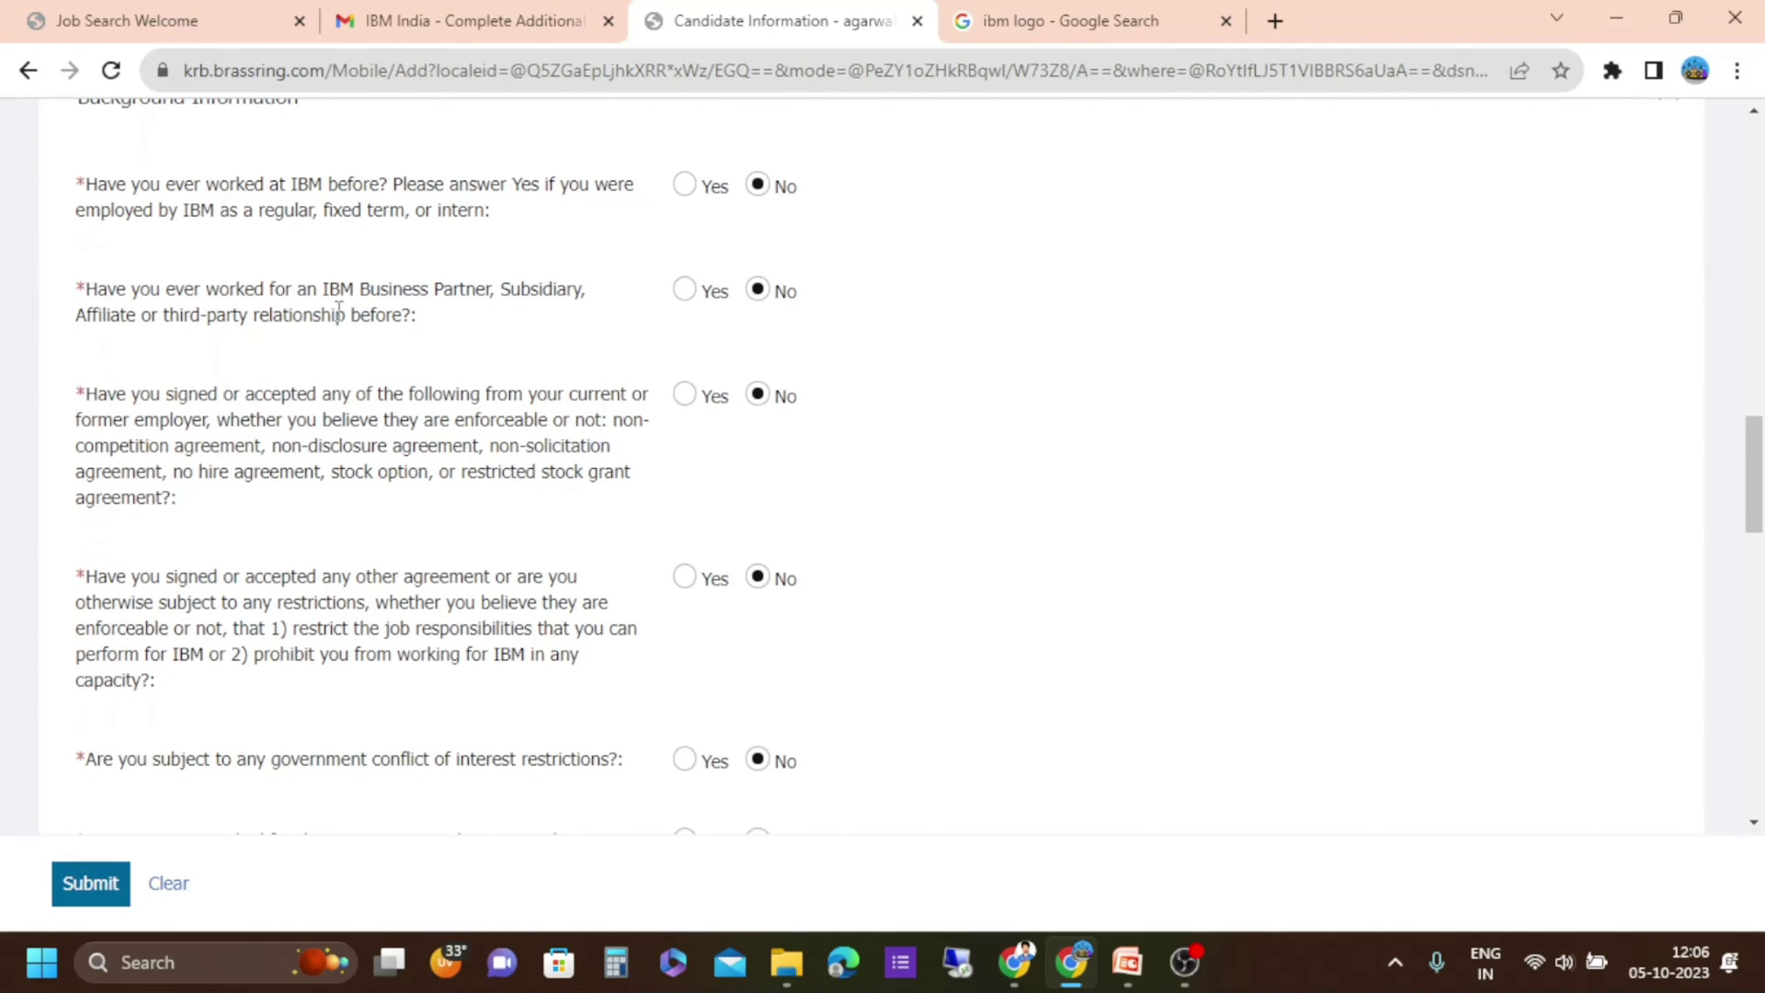
pyautogui.scroll(-1, 565, 424)
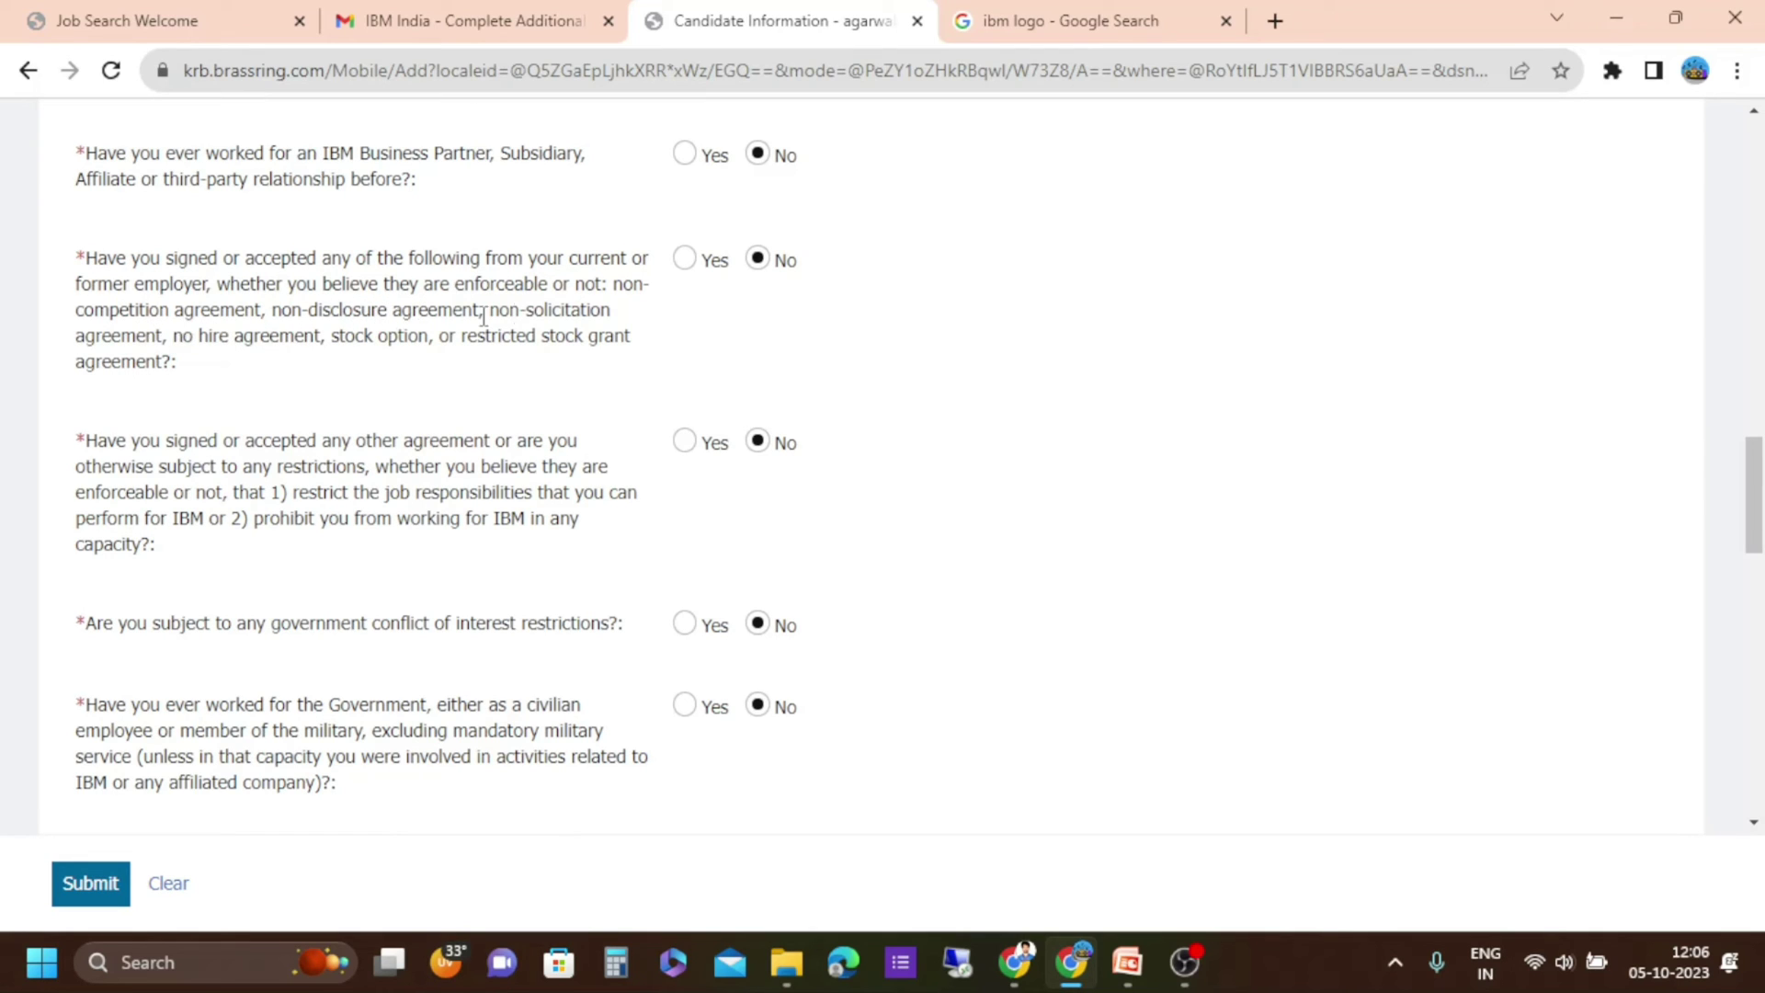
pyautogui.scroll(-1, 774, 308)
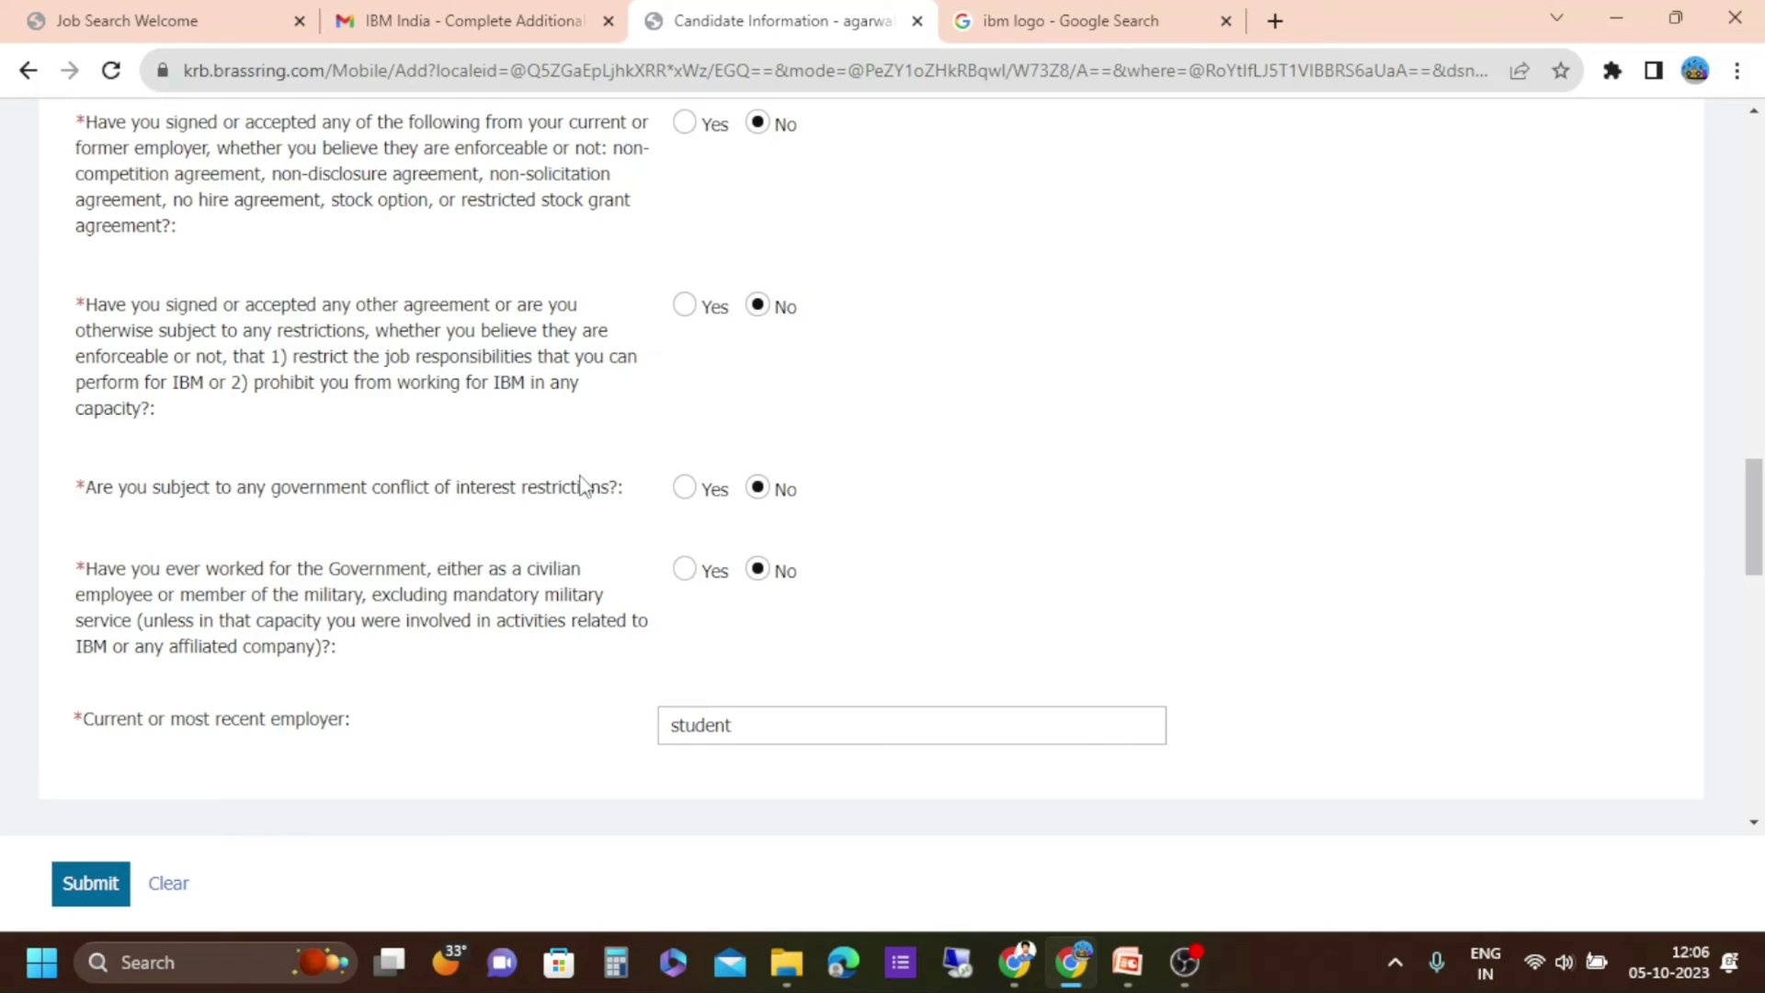
pyautogui.scroll(-1, 580, 483)
pyautogui.scroll(-1, 579, 483)
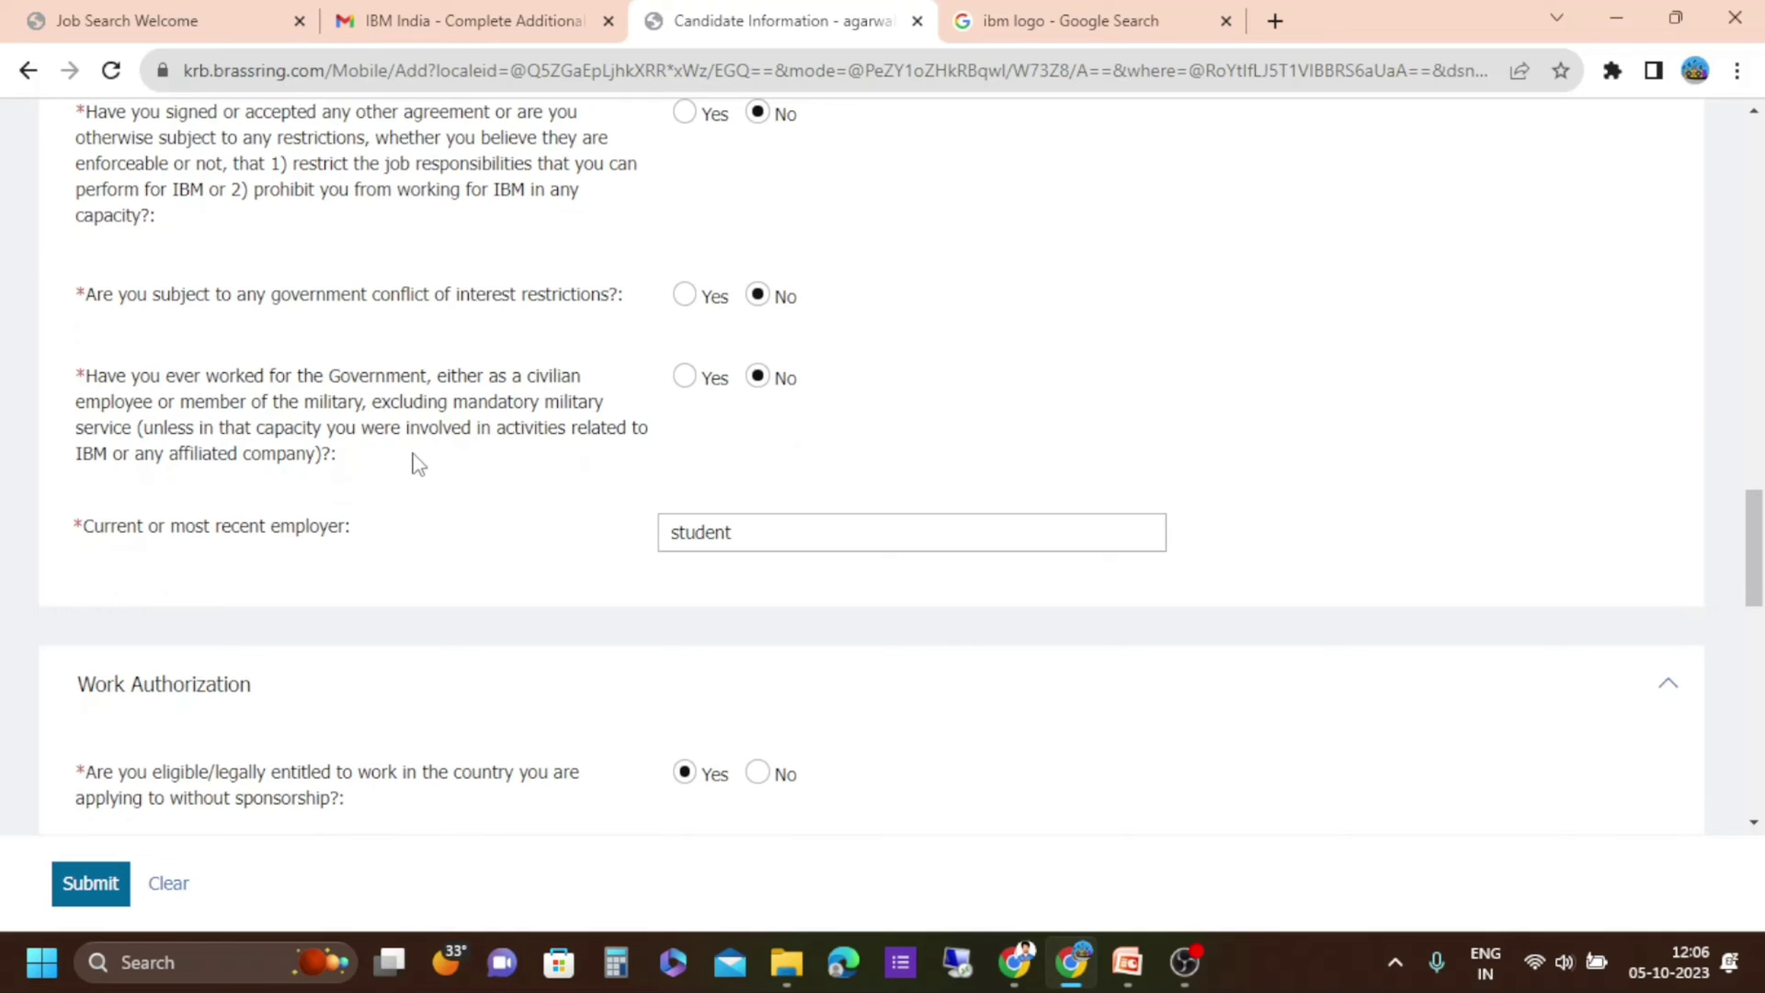
pyautogui.scroll(-1, 415, 464)
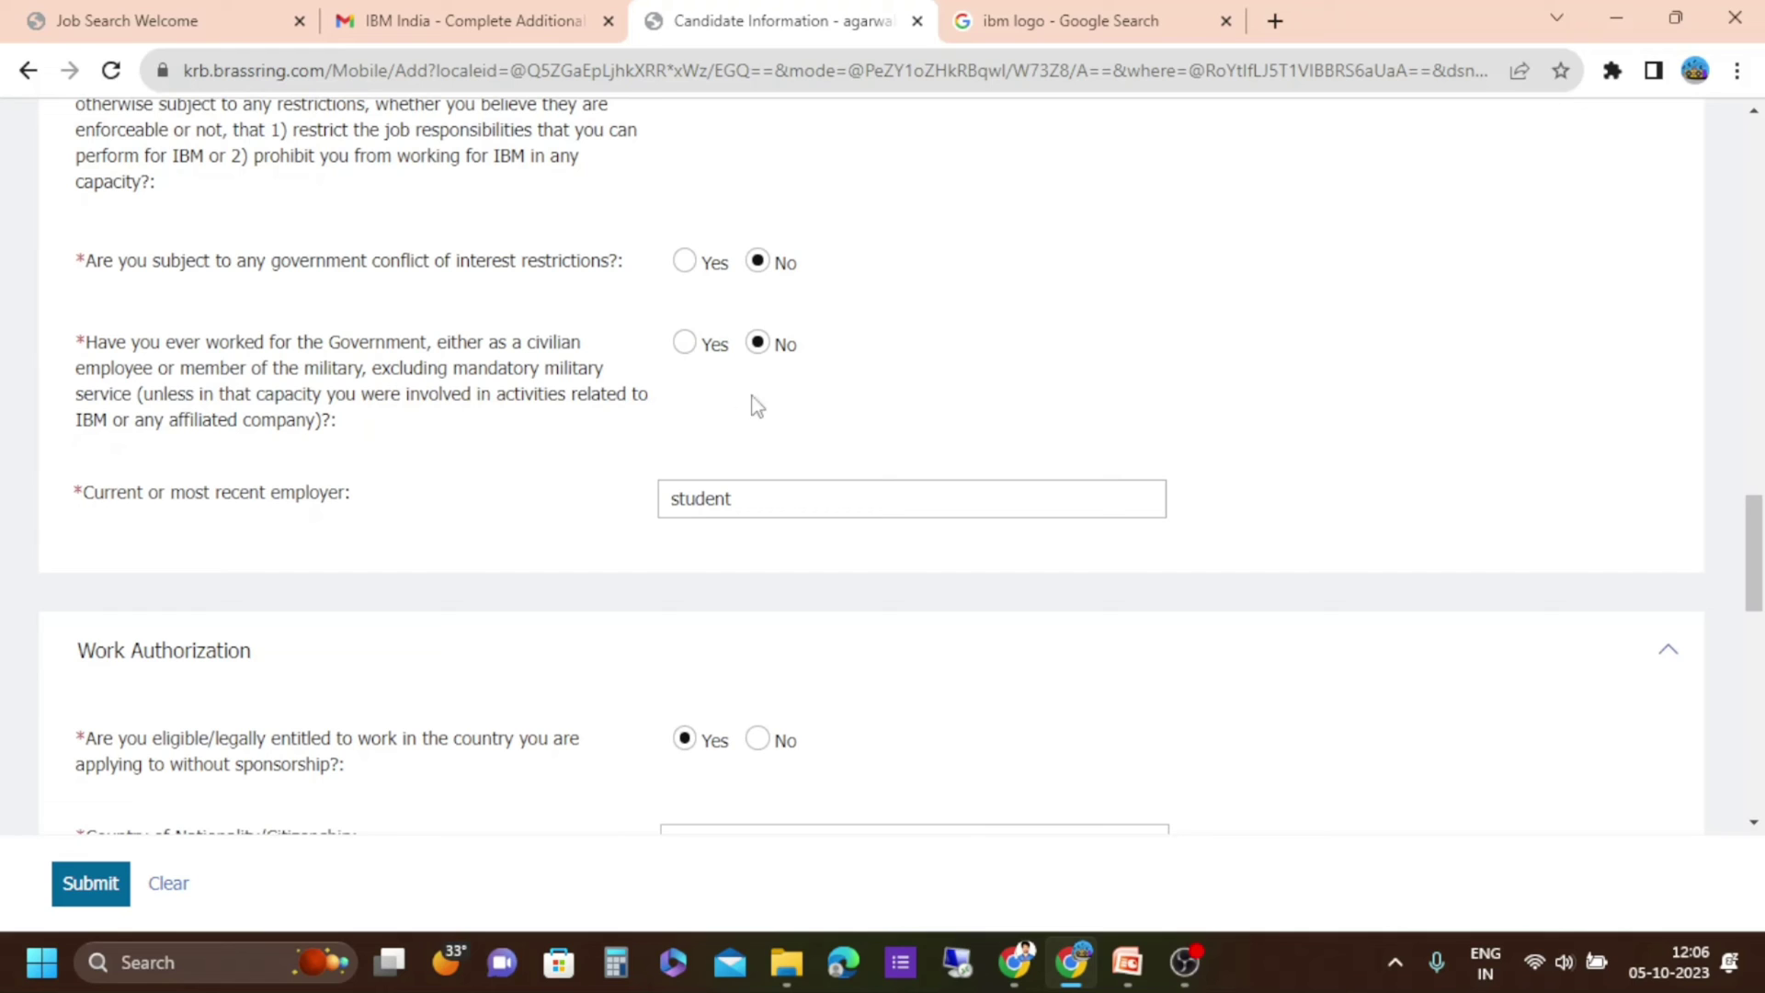
pyautogui.scroll(-3, 415, 400)
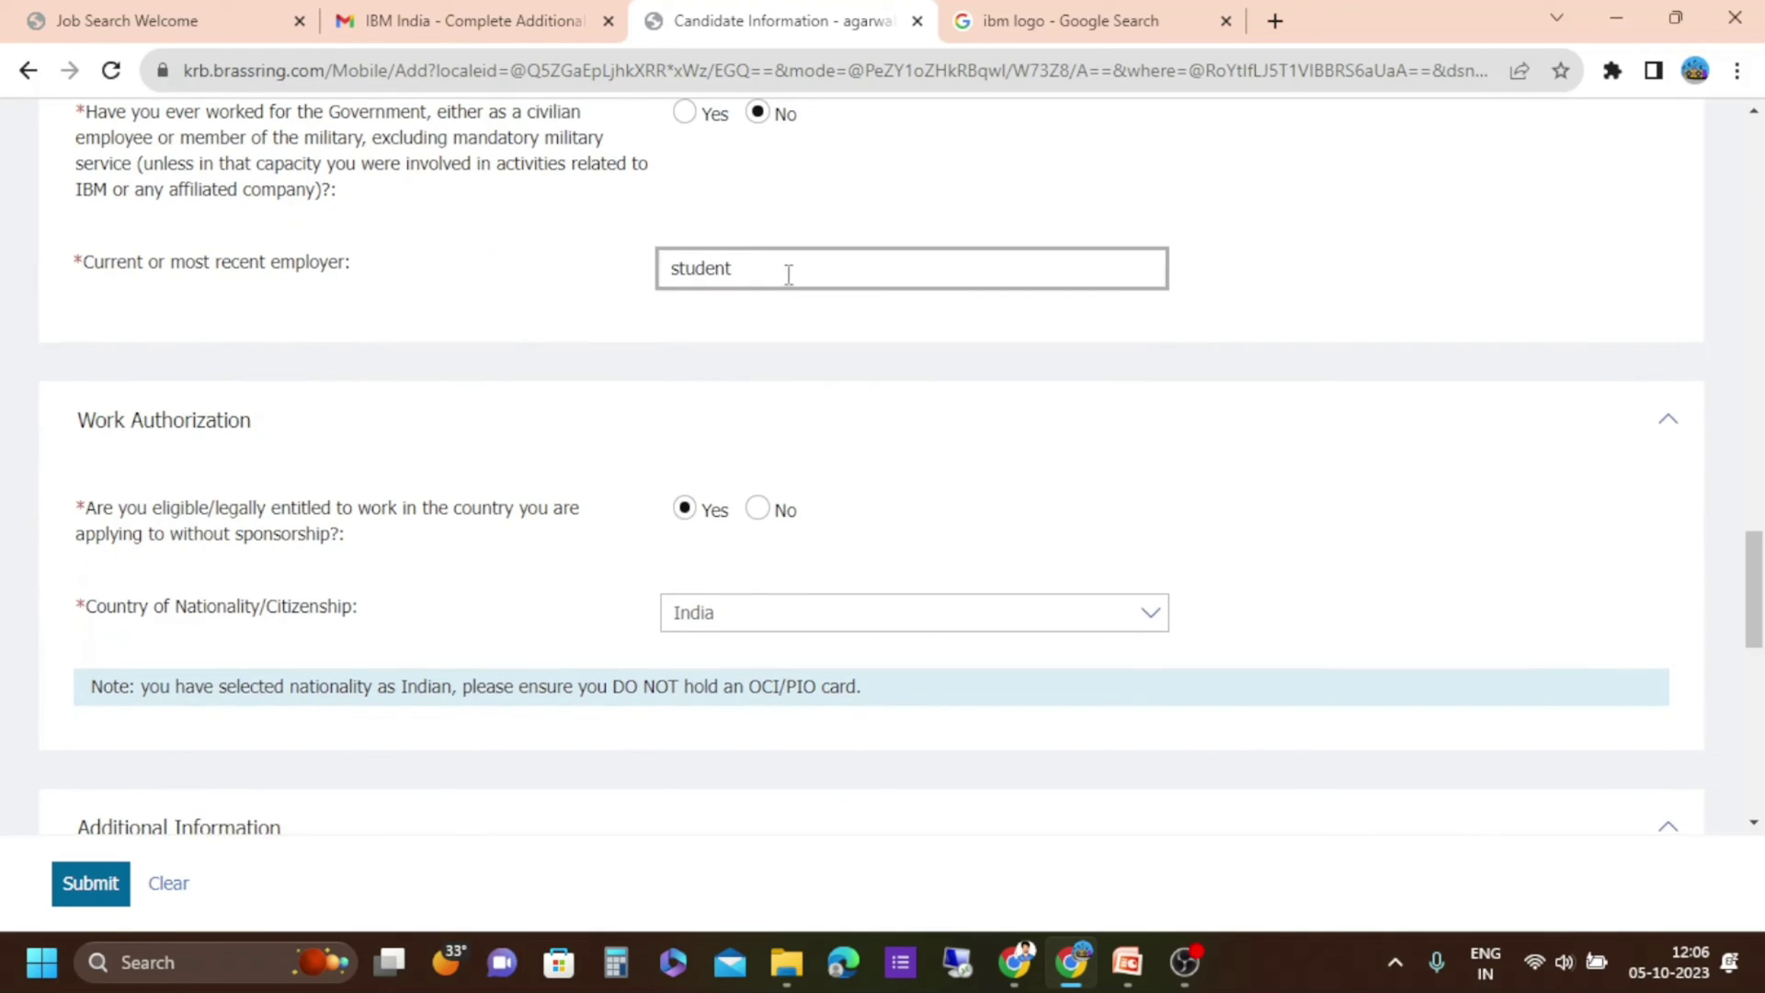
pyautogui.scroll(-2, 647, 340)
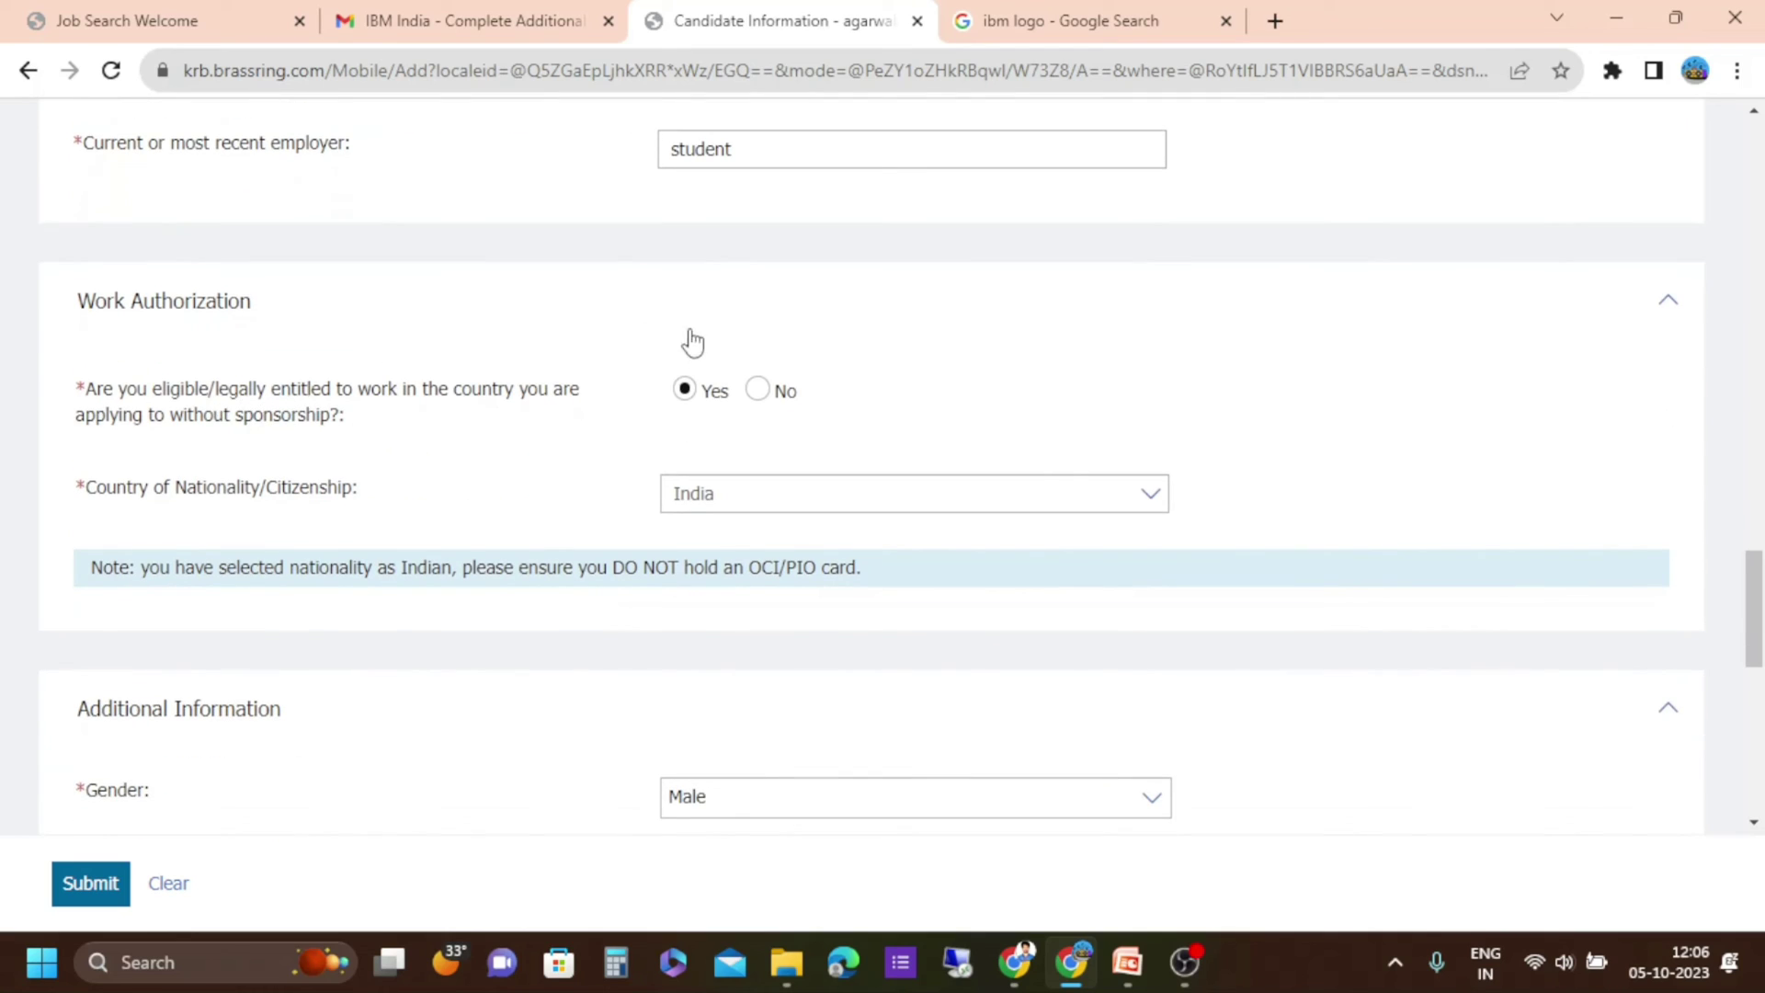
pyautogui.scroll(-1, 706, 398)
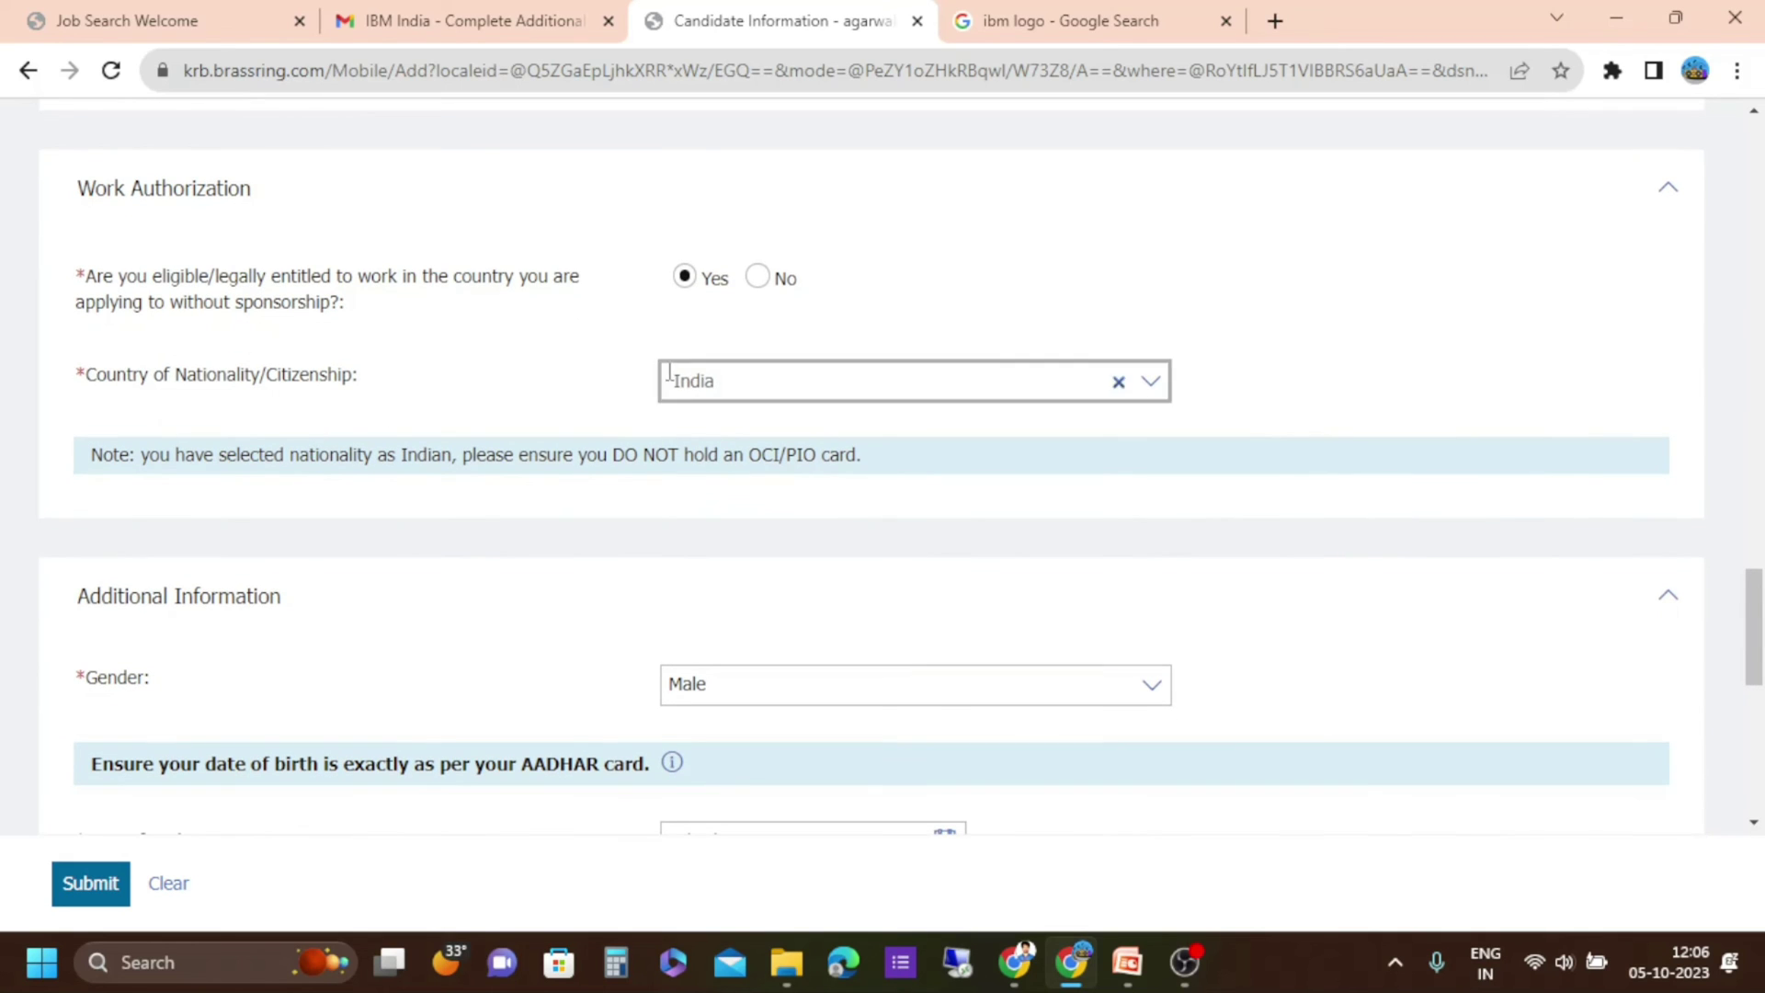
pyautogui.scroll(-2, 453, 524)
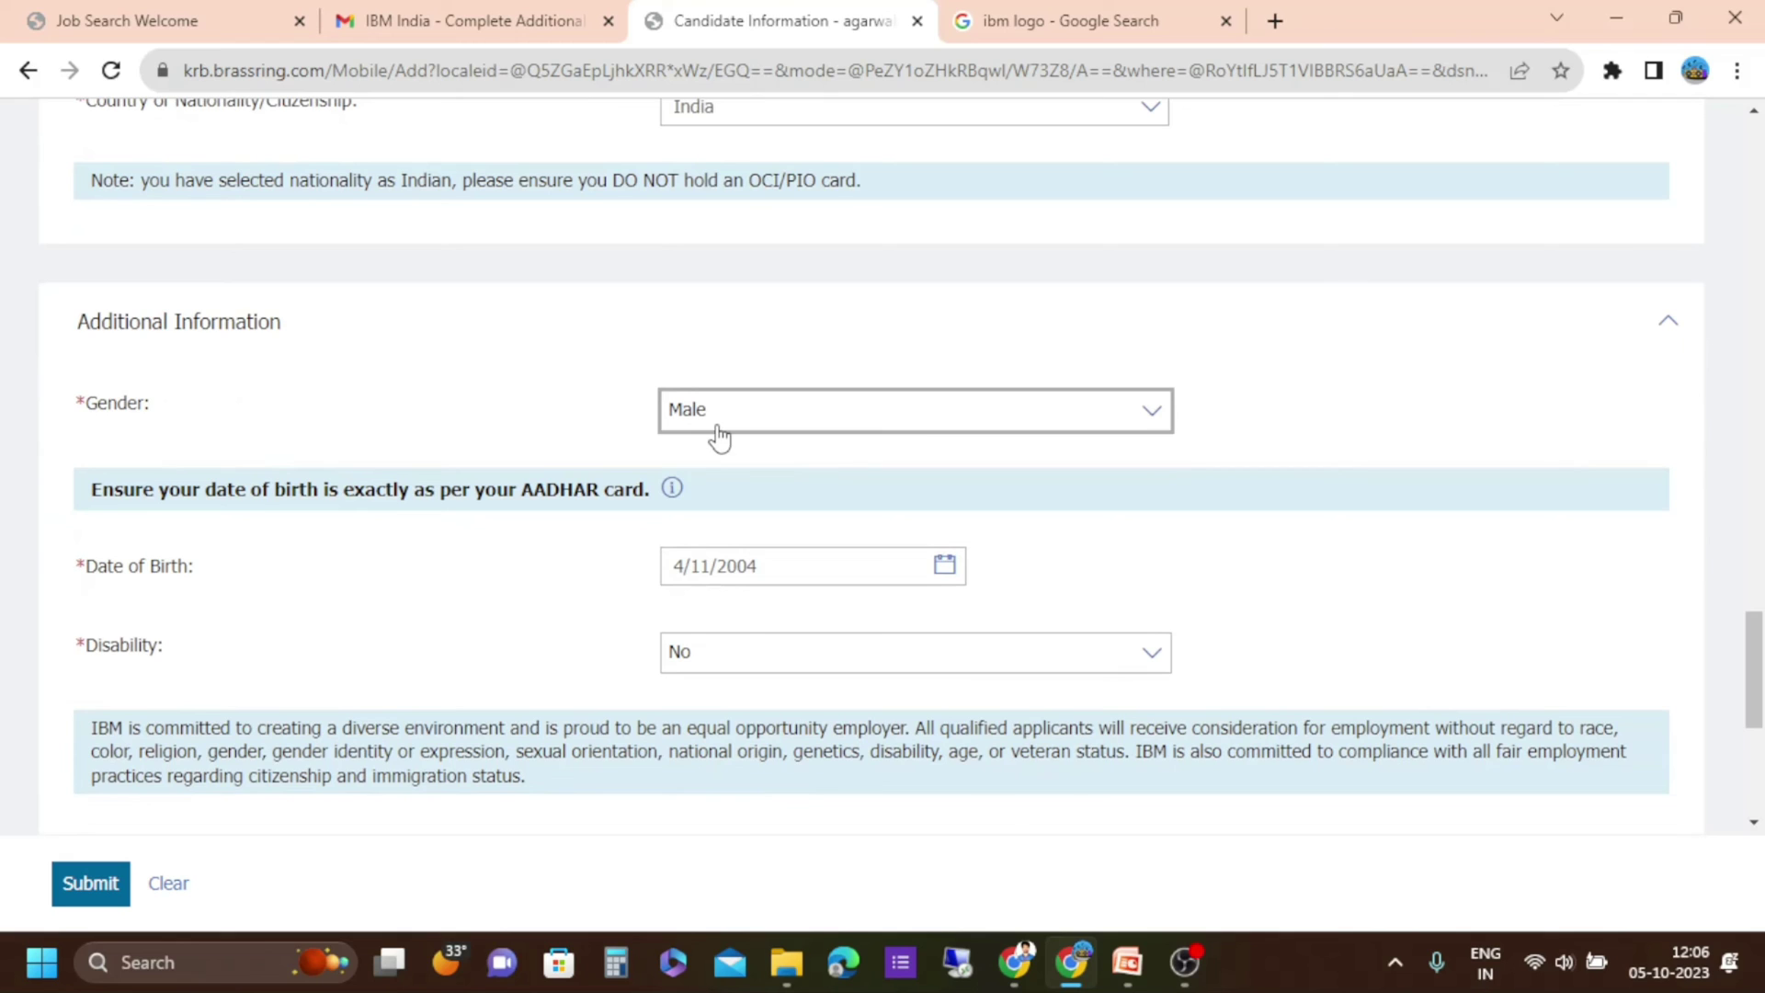
pyautogui.scroll(-2, 721, 433)
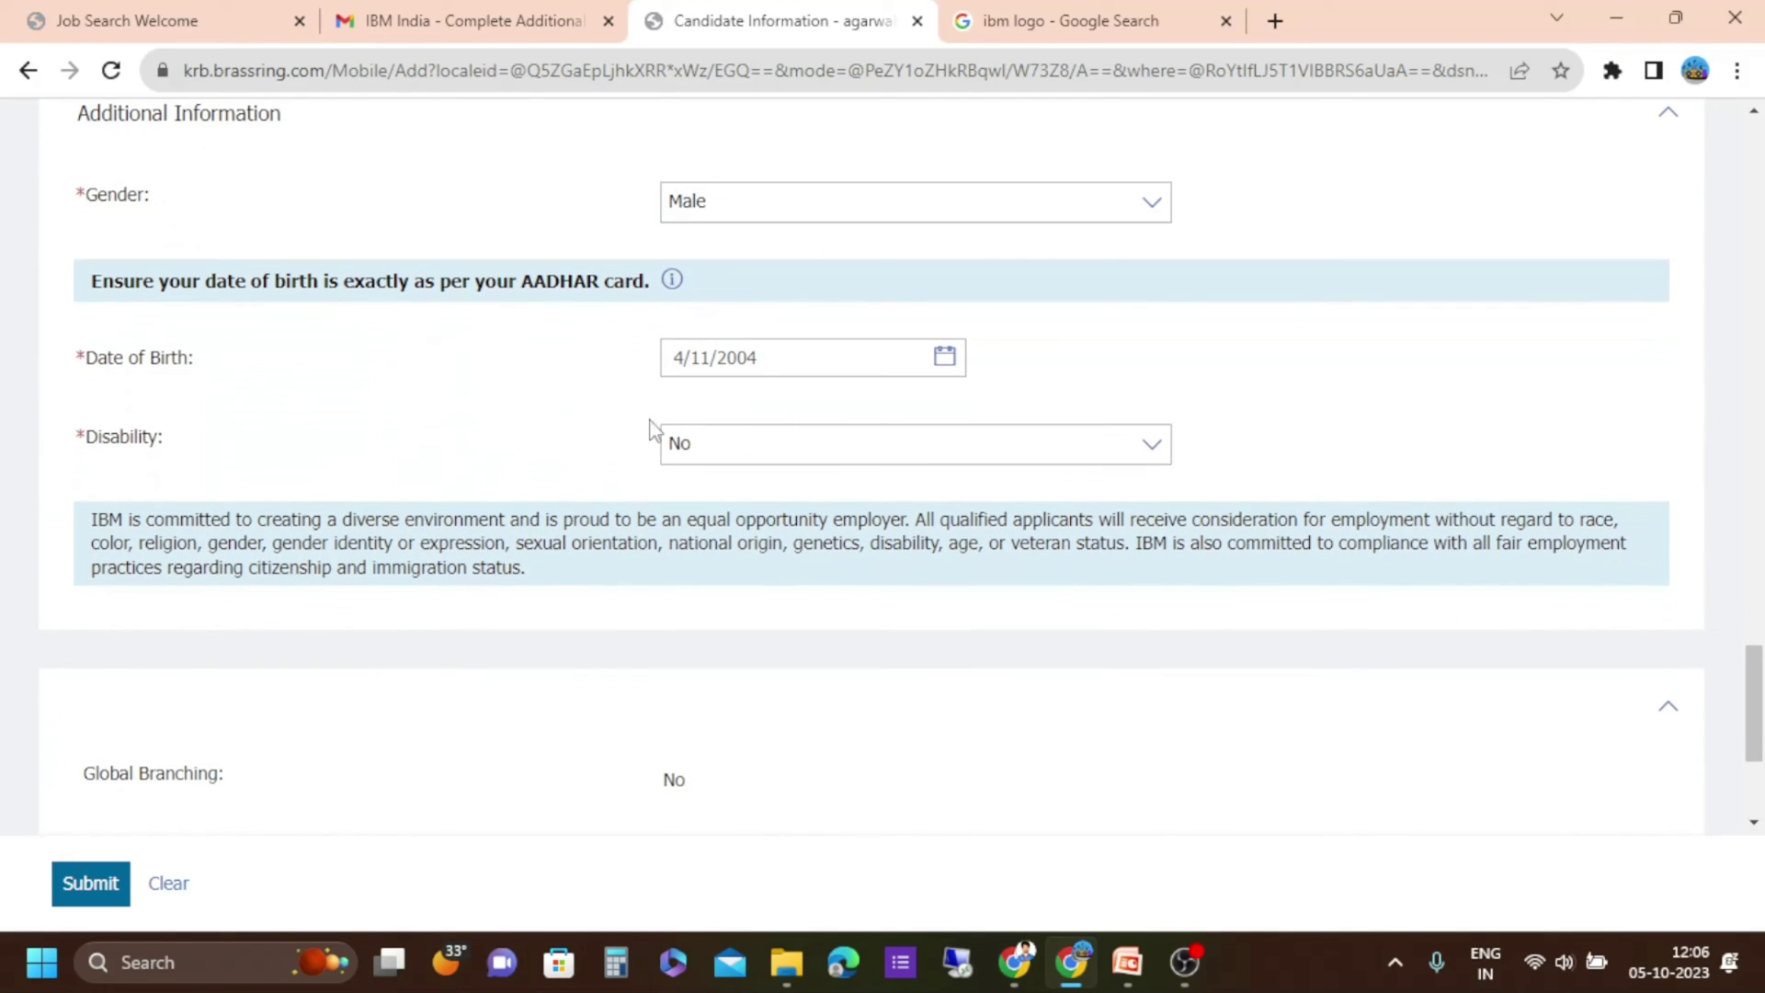
pyautogui.scroll(-1, 762, 456)
pyautogui.scroll(-2, 763, 456)
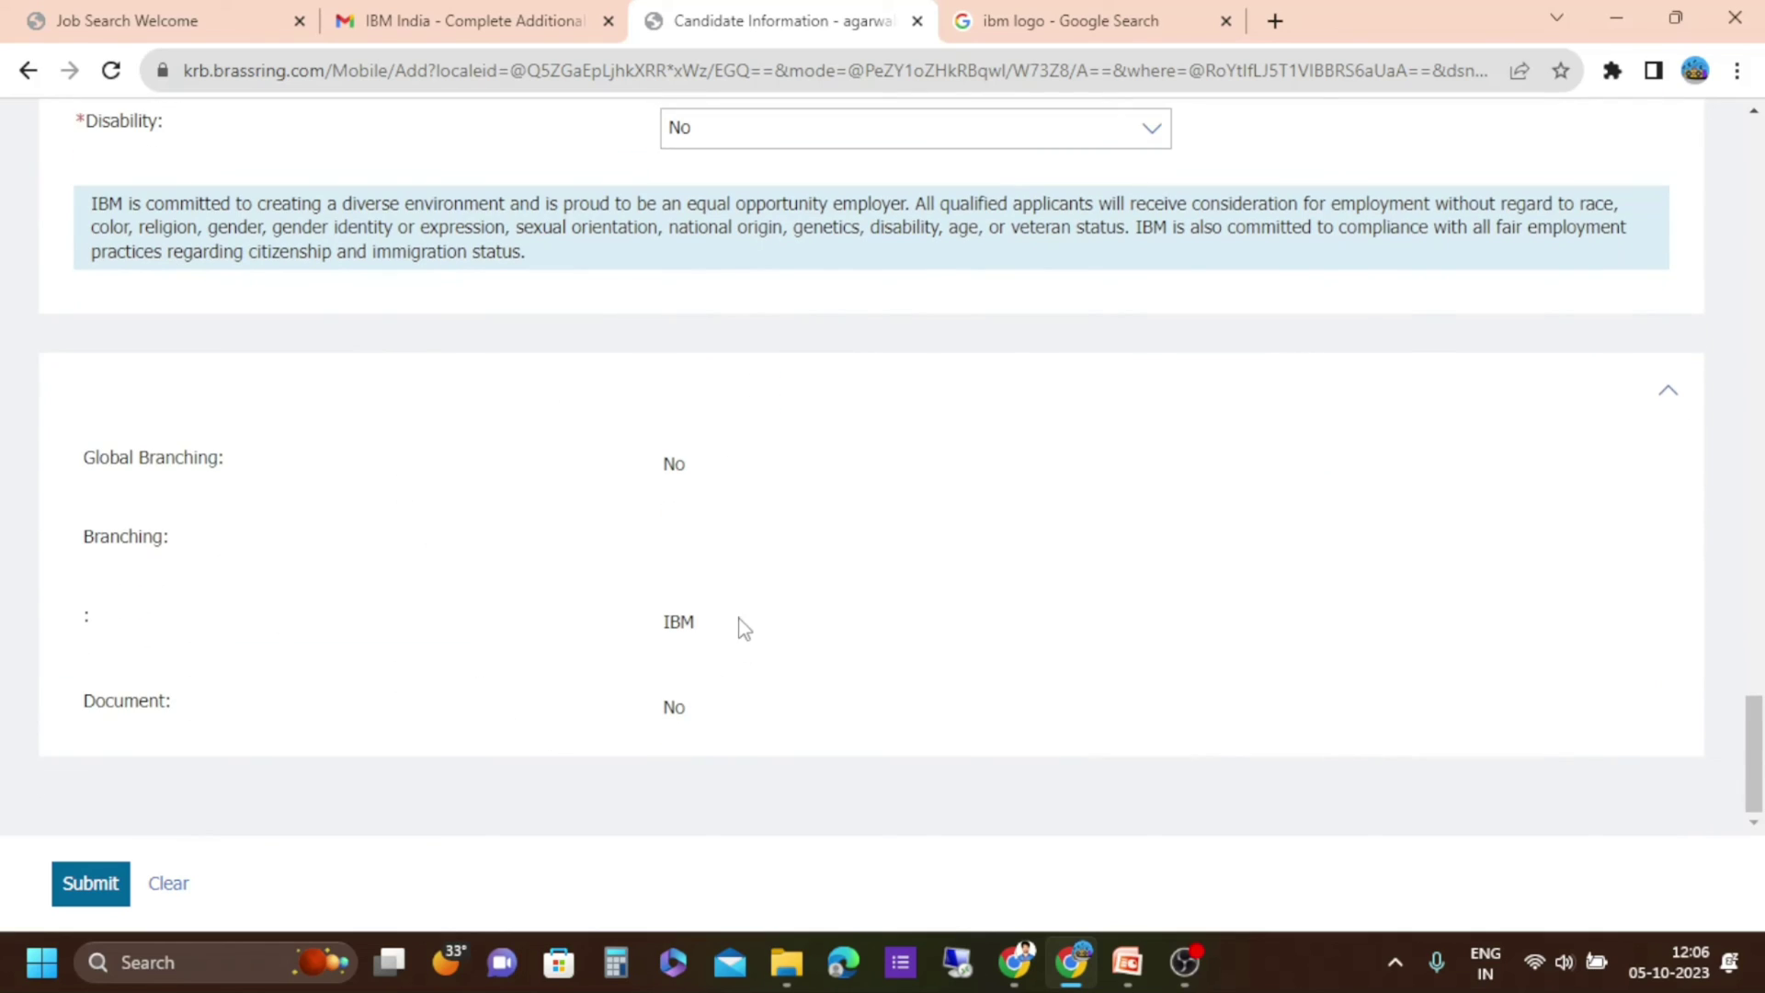
# Step: Submit the completed Candidate Information form with gender Male and disability No
pyautogui.click(114, 890)
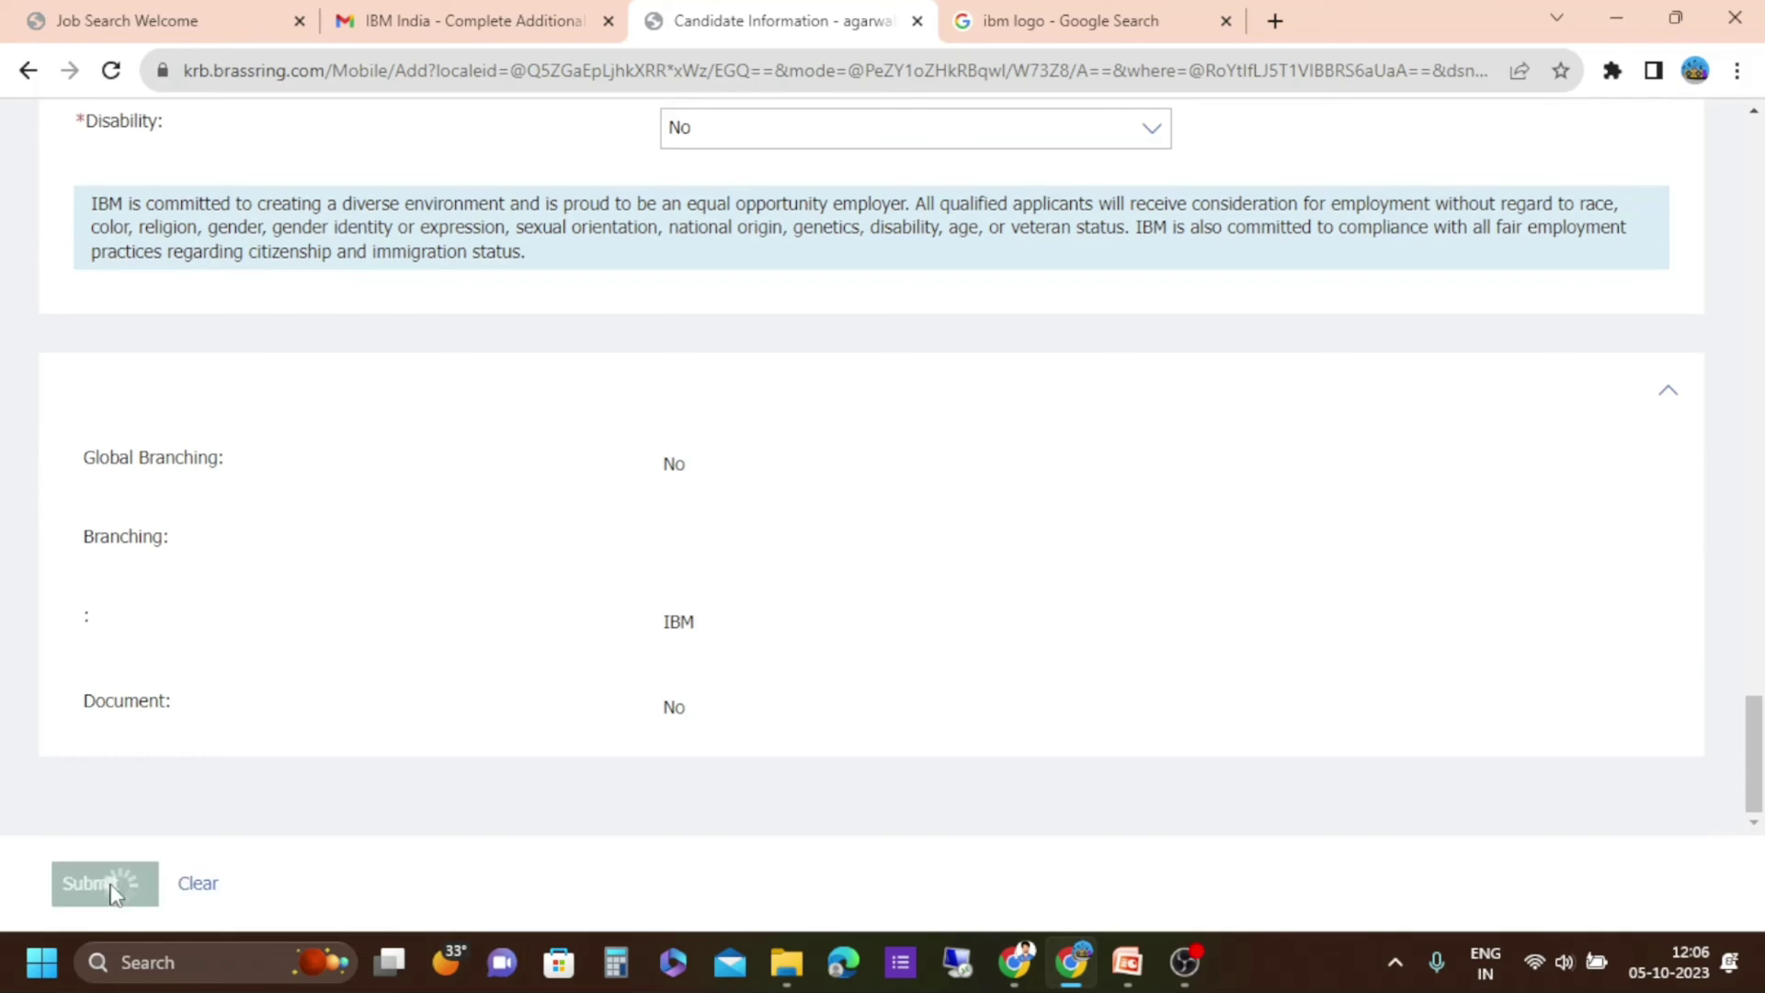